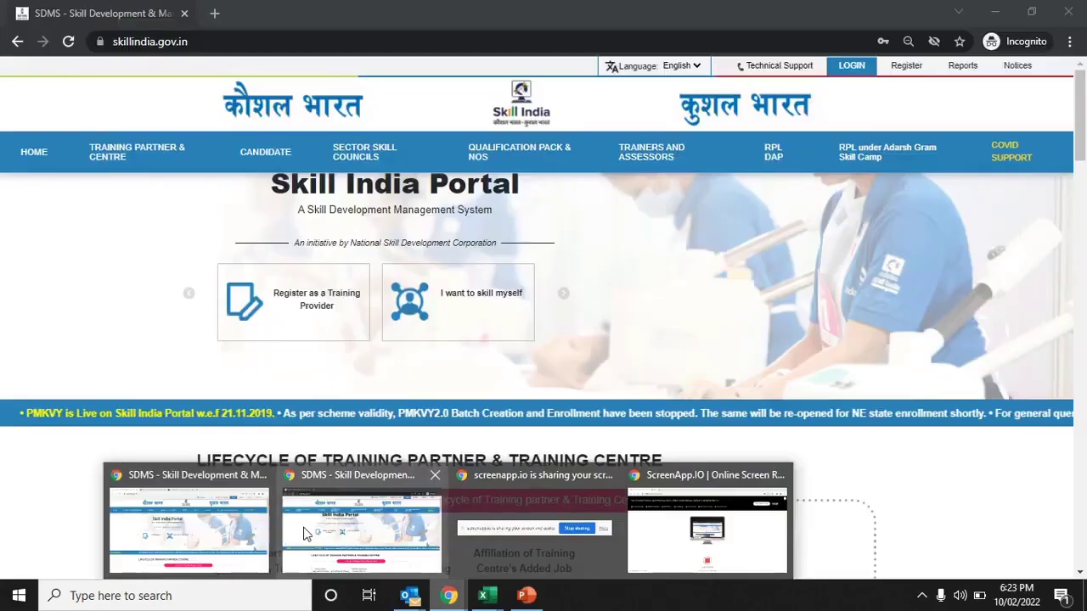
Go to the Skill India Portal login page and dismiss the SMART beta notice
click(373, 44)
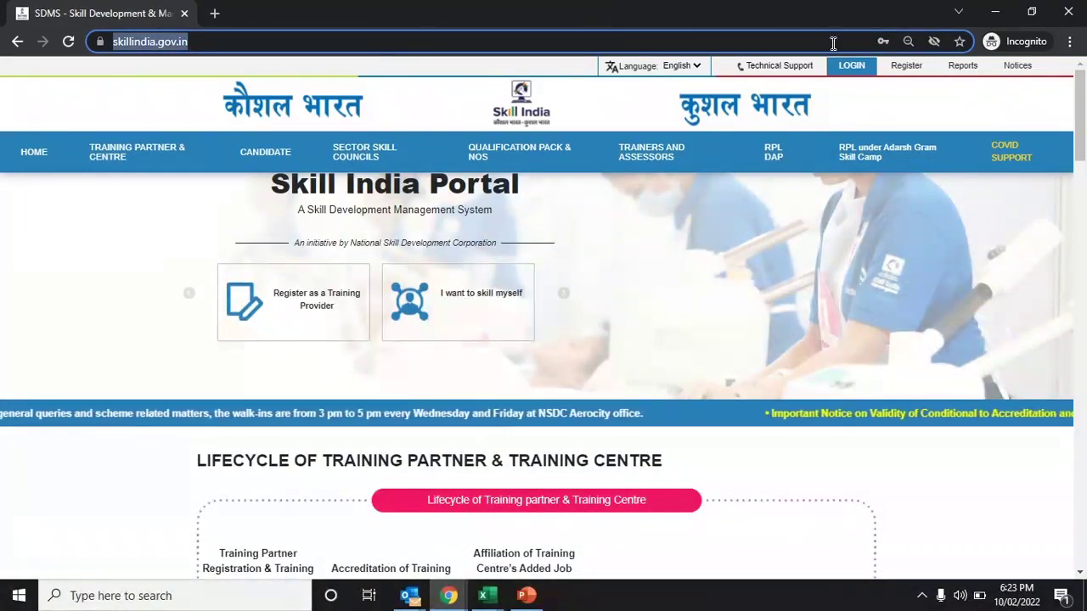
click(849, 68)
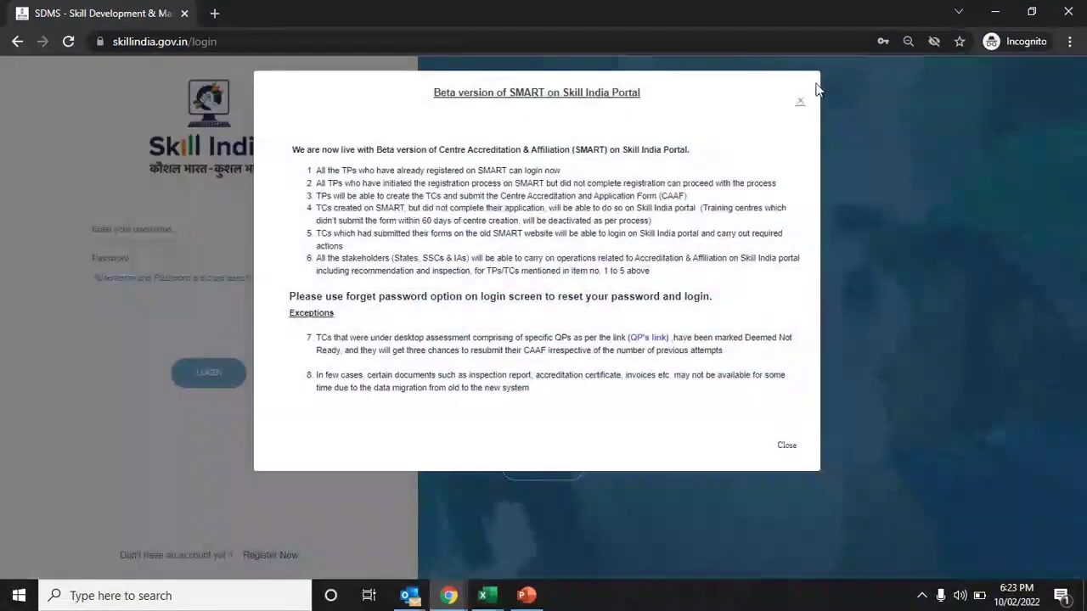
click(798, 104)
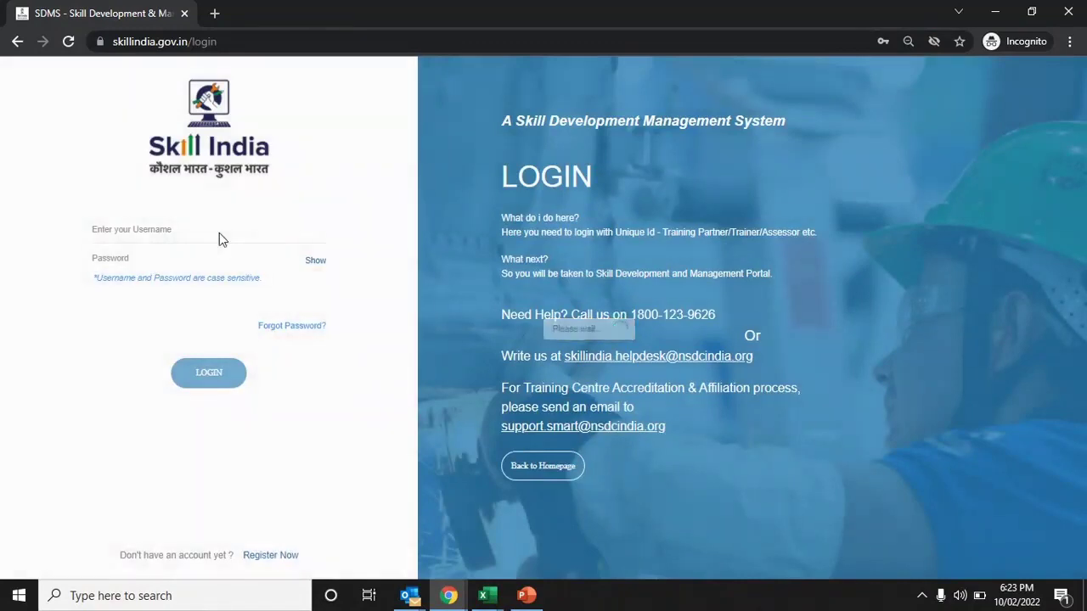
Log in with the training centre username and password, then open the TC Registration form
click(219, 232)
text(TC158327)
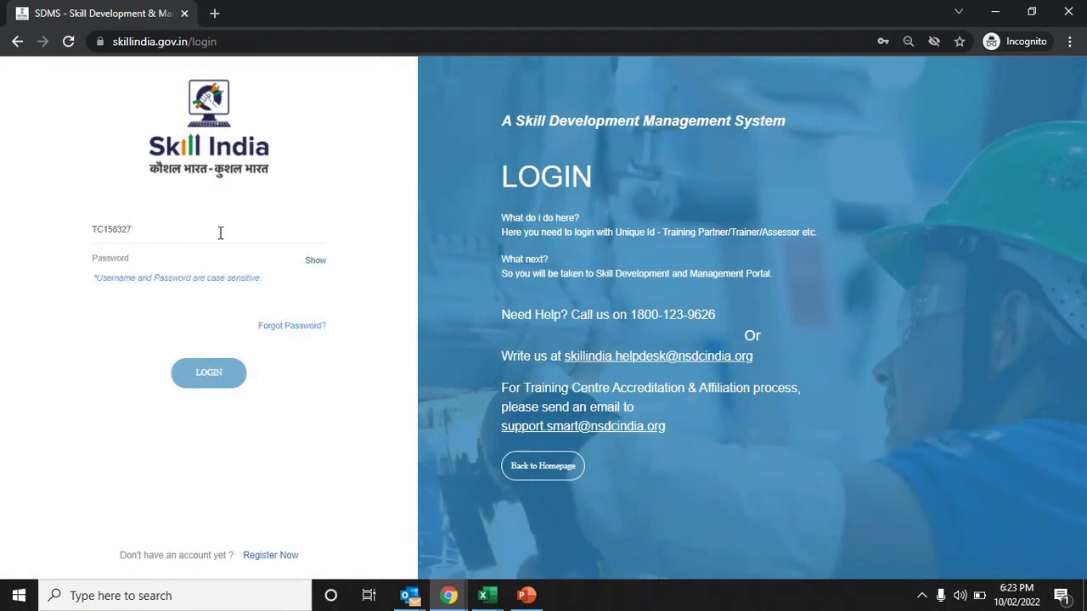
key(Tab)
text(••••••)
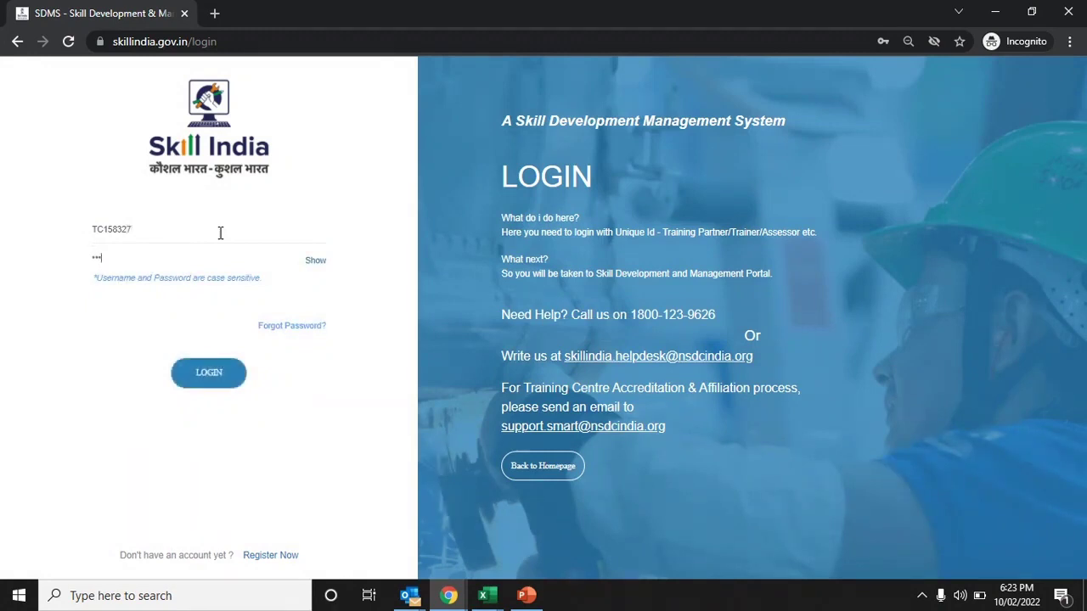
text(••••)
click(211, 374)
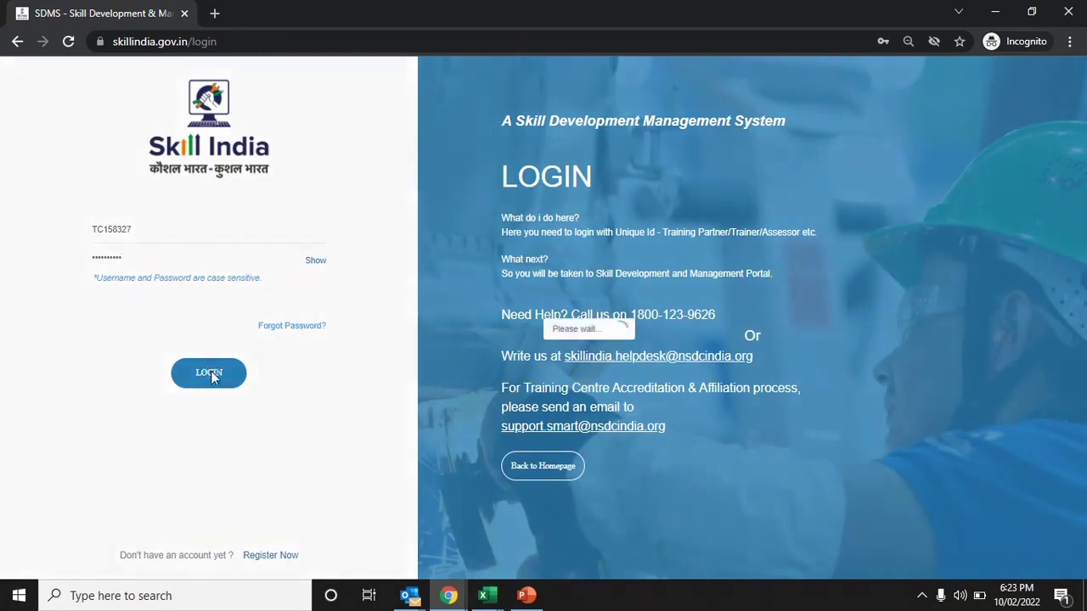
click(211, 374)
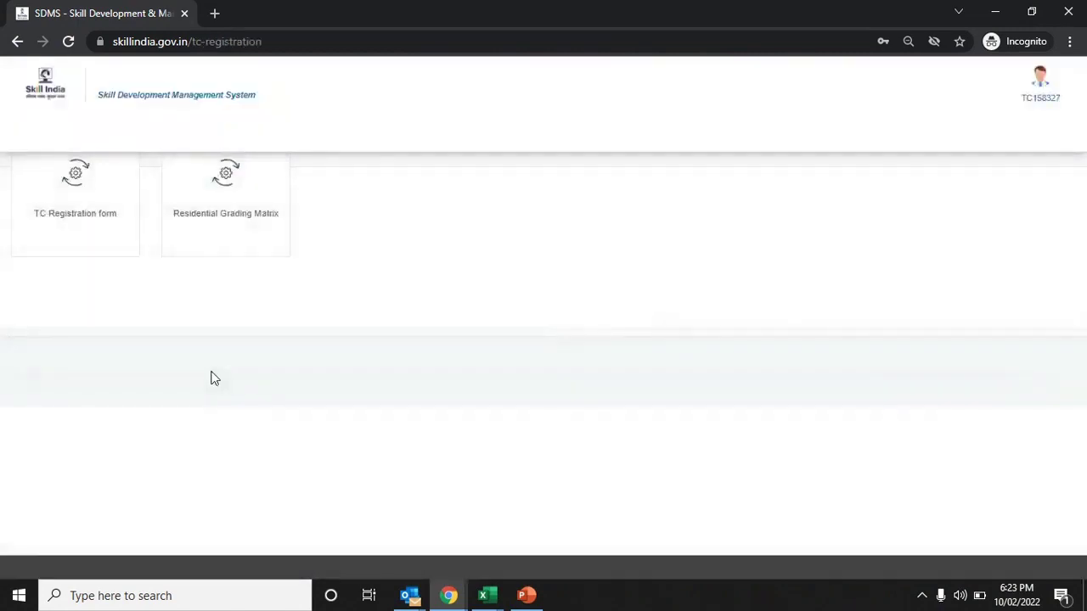
click(85, 213)
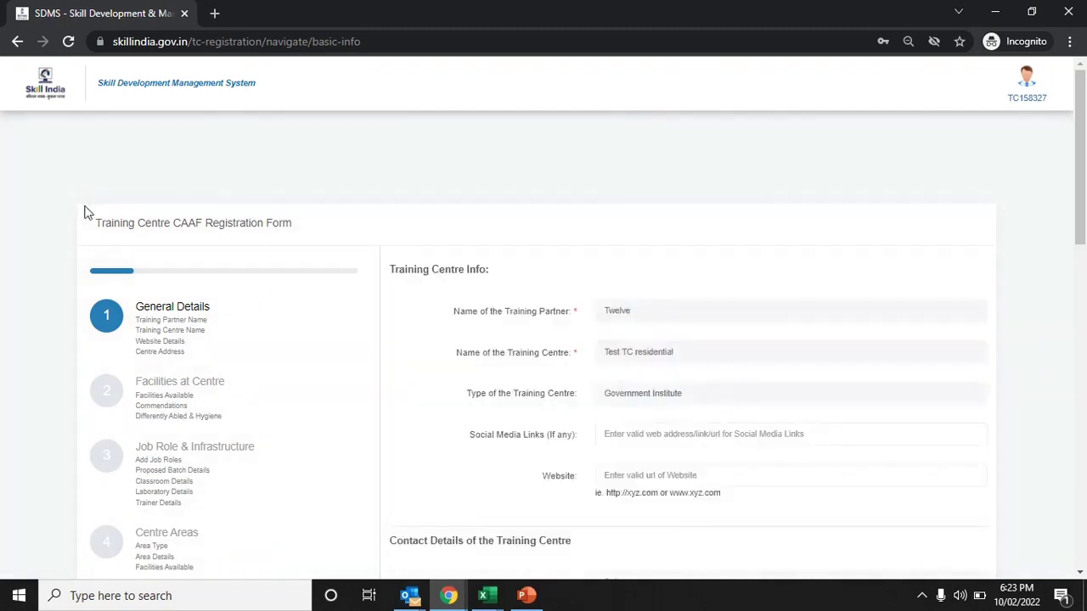
Review the upper pre-filled General Details down to the Social Media Links field
scroll(466, 204, down, 1)
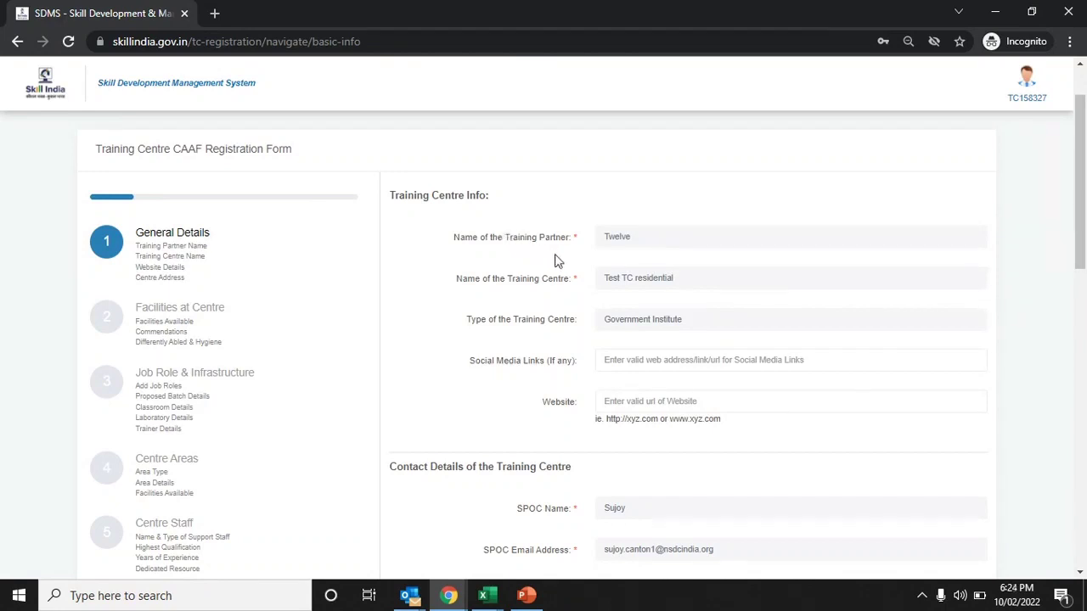
scroll(592, 264, down, 1)
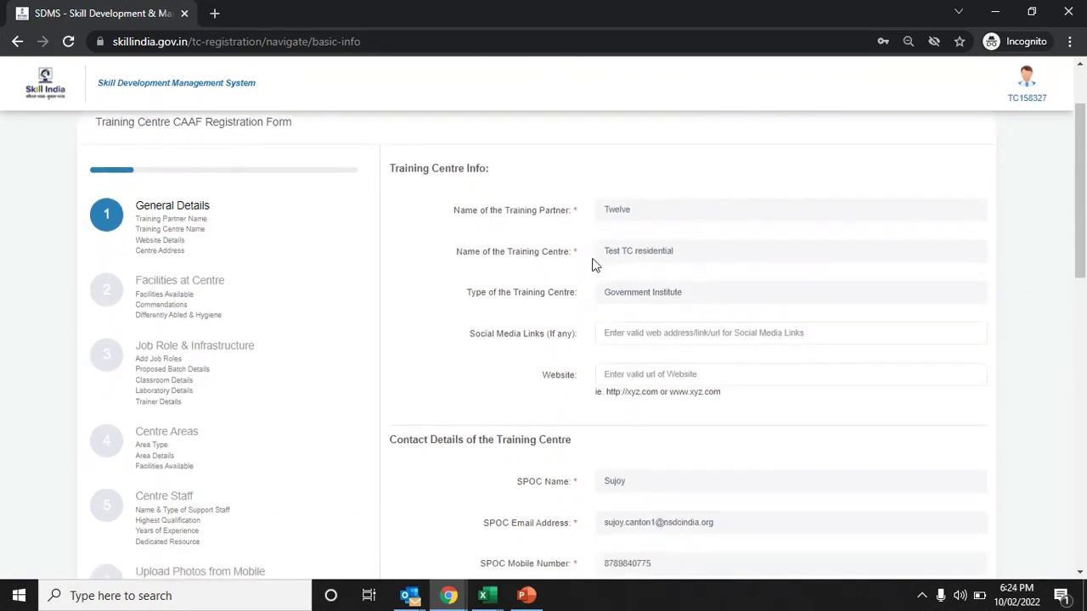
scroll(615, 295, down, 1)
scroll(613, 295, down, 1)
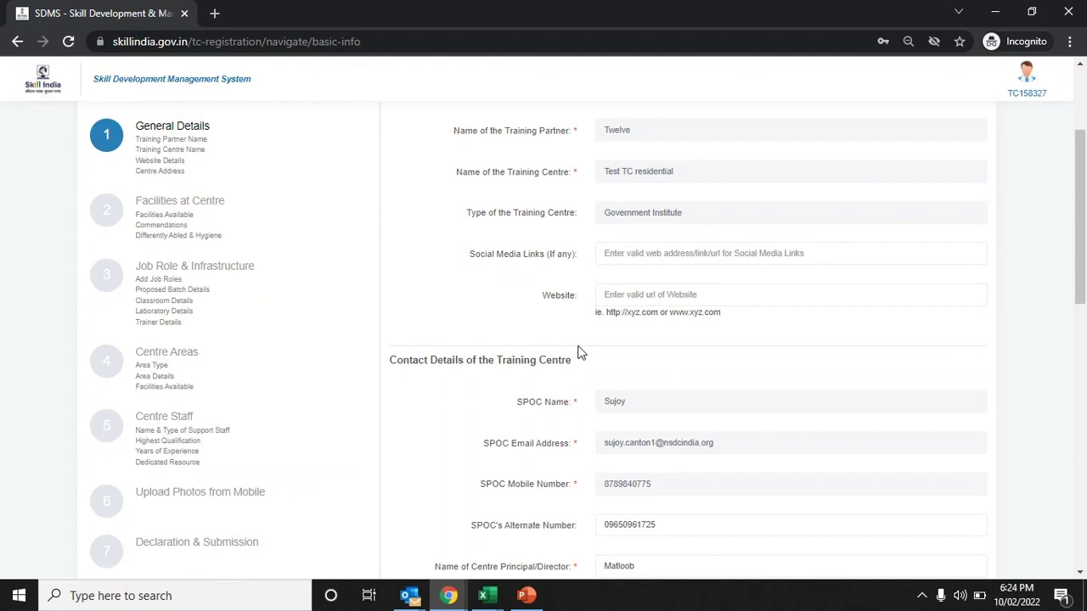
click(628, 252)
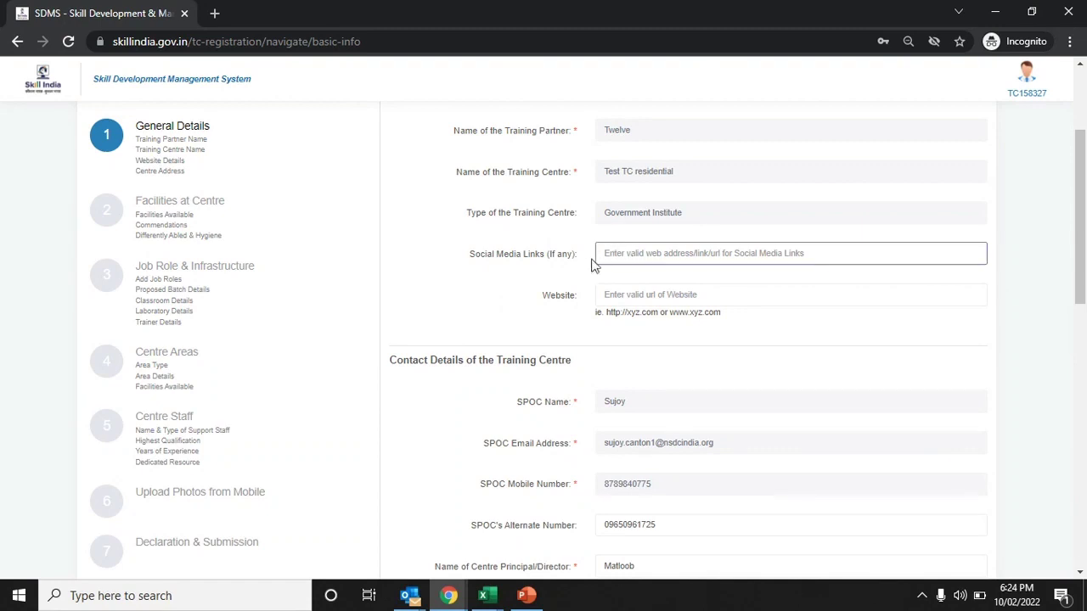
Scroll past the contact and address fields to the address proof type list
scroll(607, 273, down, 1)
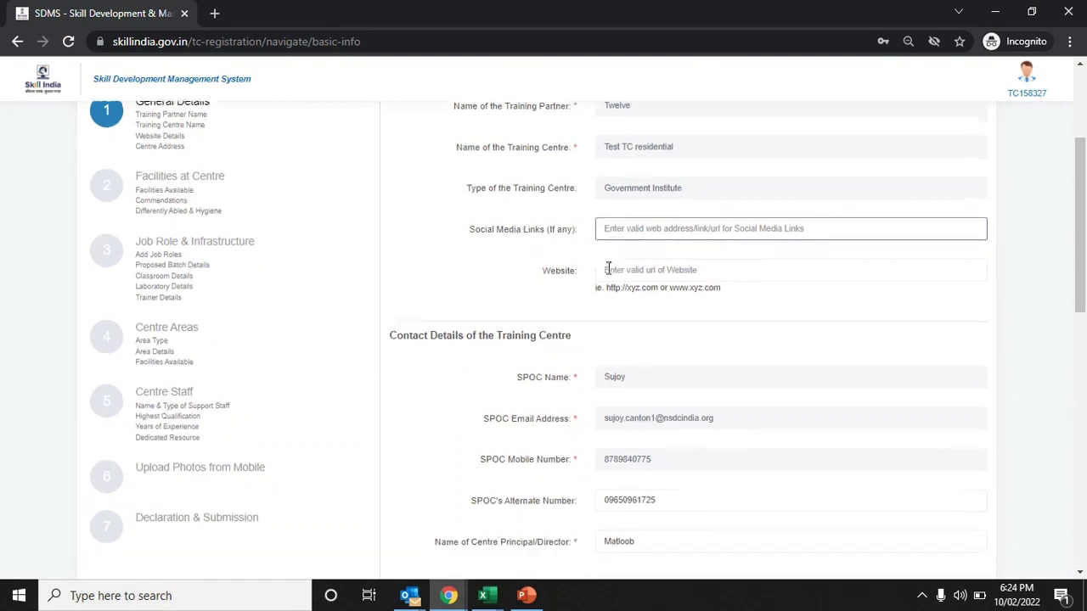
scroll(614, 265, down, 4)
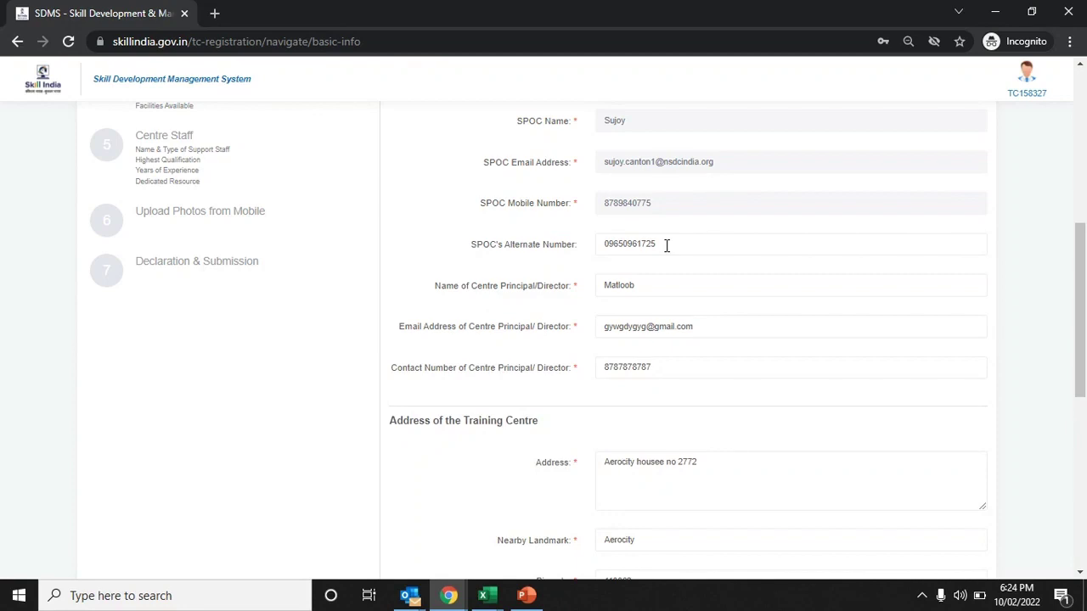
scroll(667, 245, down, 1)
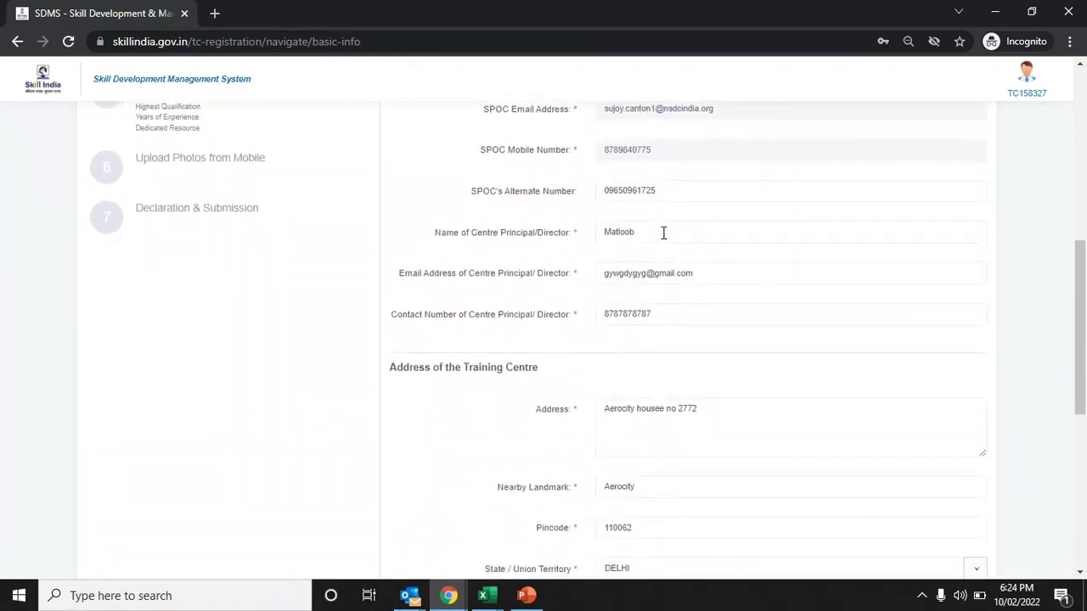
scroll(663, 232, down, 1)
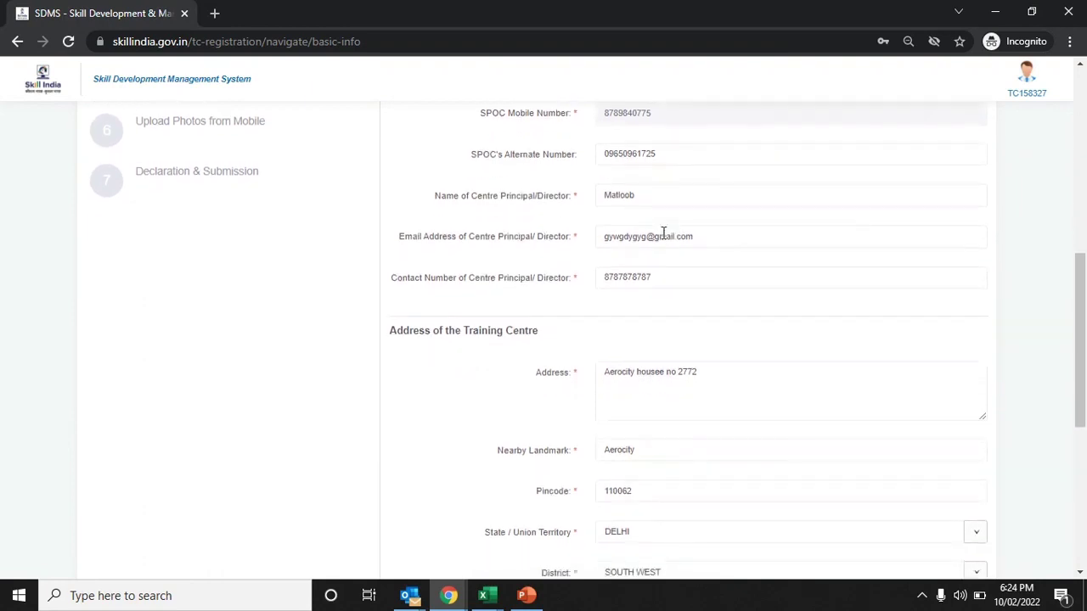
scroll(663, 232, down, 1)
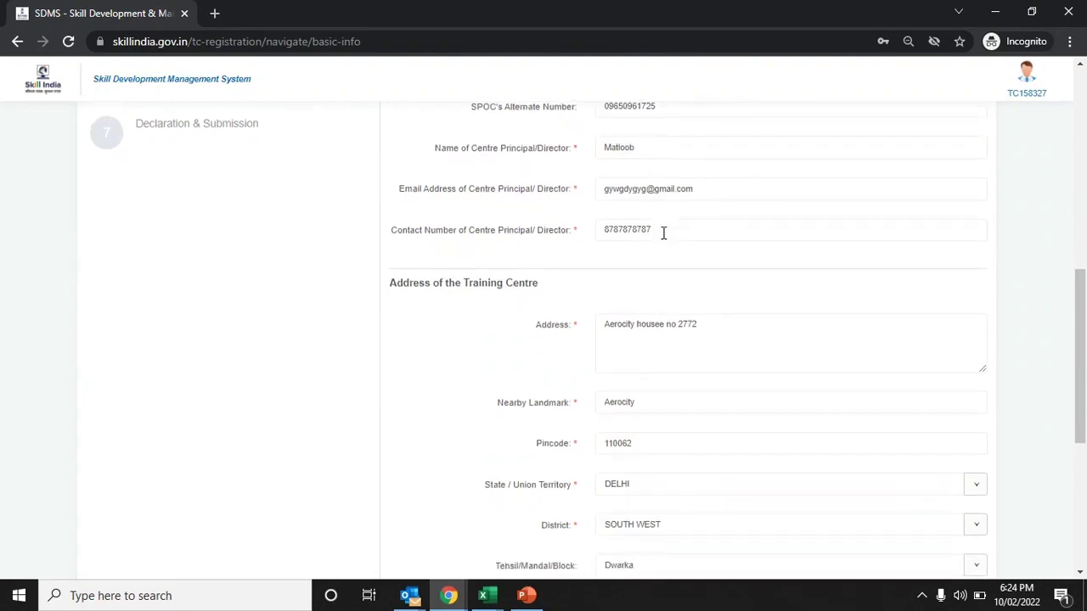
scroll(663, 232, down, 2)
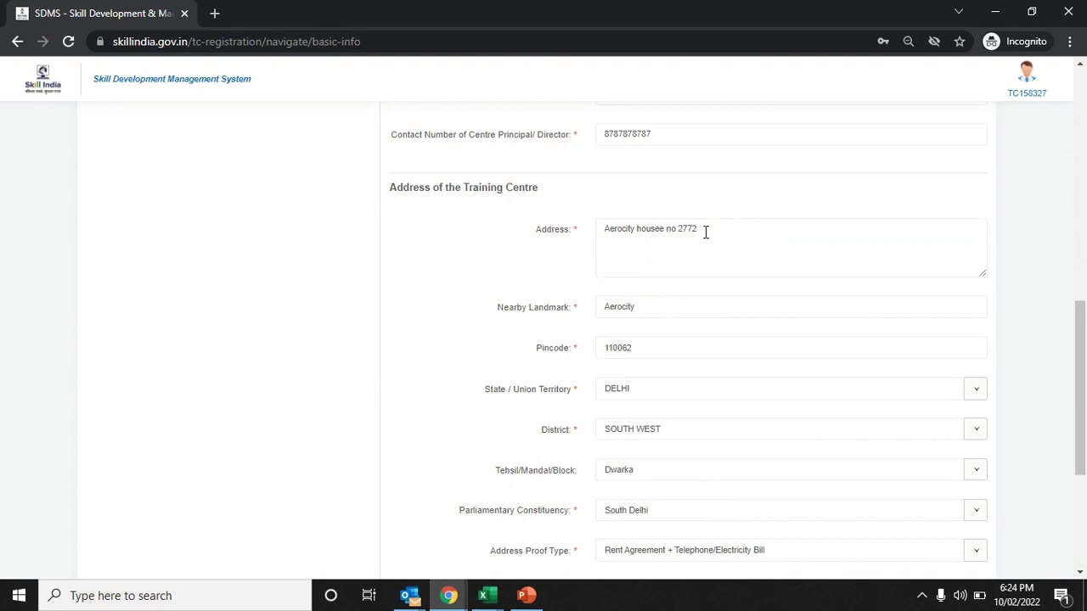
scroll(705, 232, down, 1)
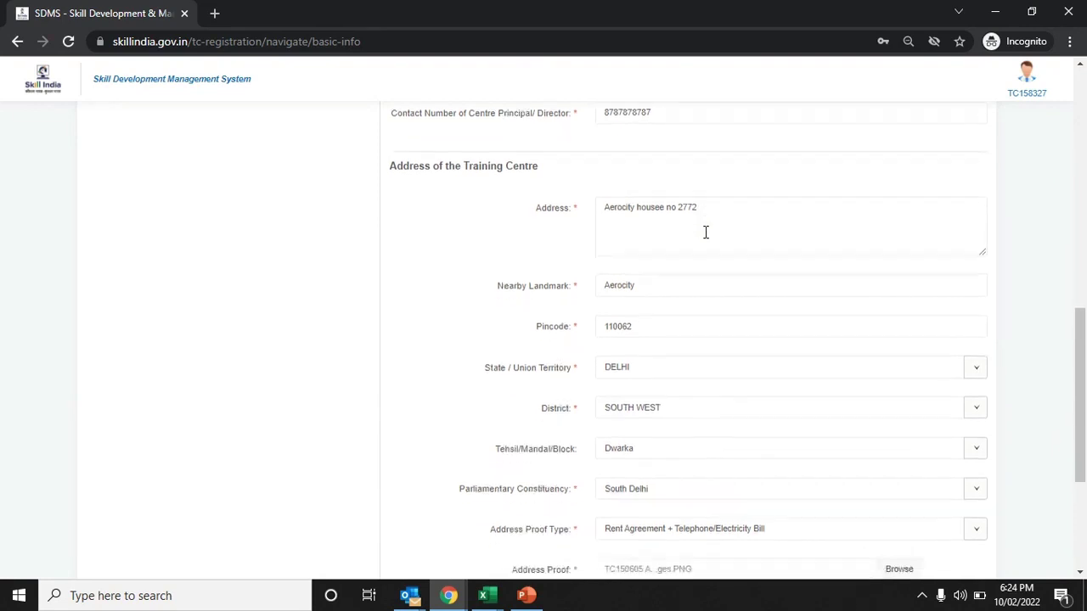
scroll(706, 232, down, 1)
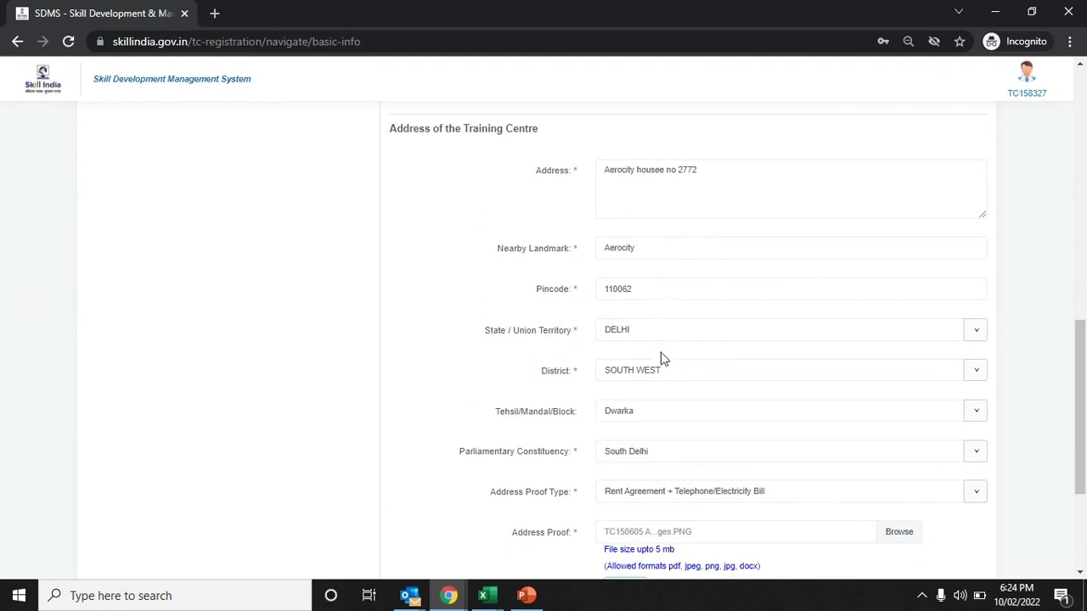
scroll(663, 368, down, 1)
scroll(663, 368, down, 2)
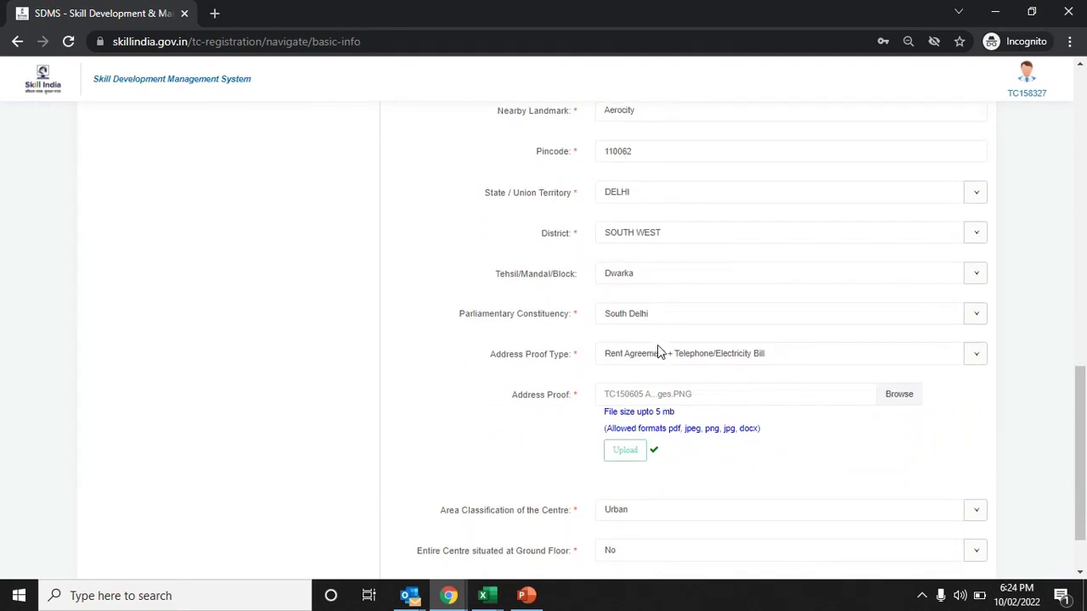
click(661, 361)
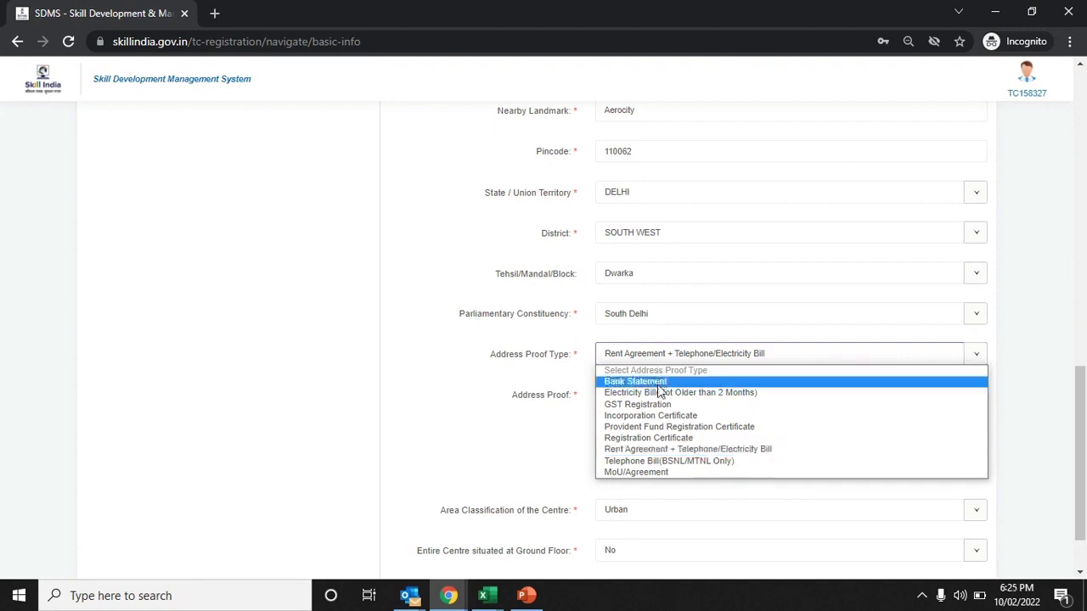
Set the address proof to Incorporation Certificate and upload the '10' image file
click(658, 415)
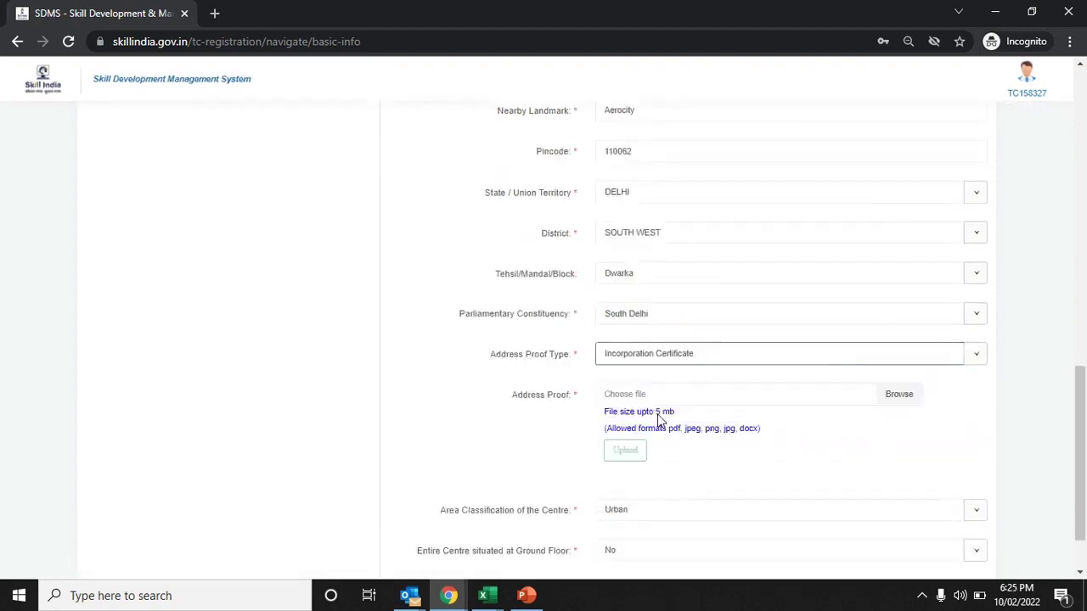
click(889, 397)
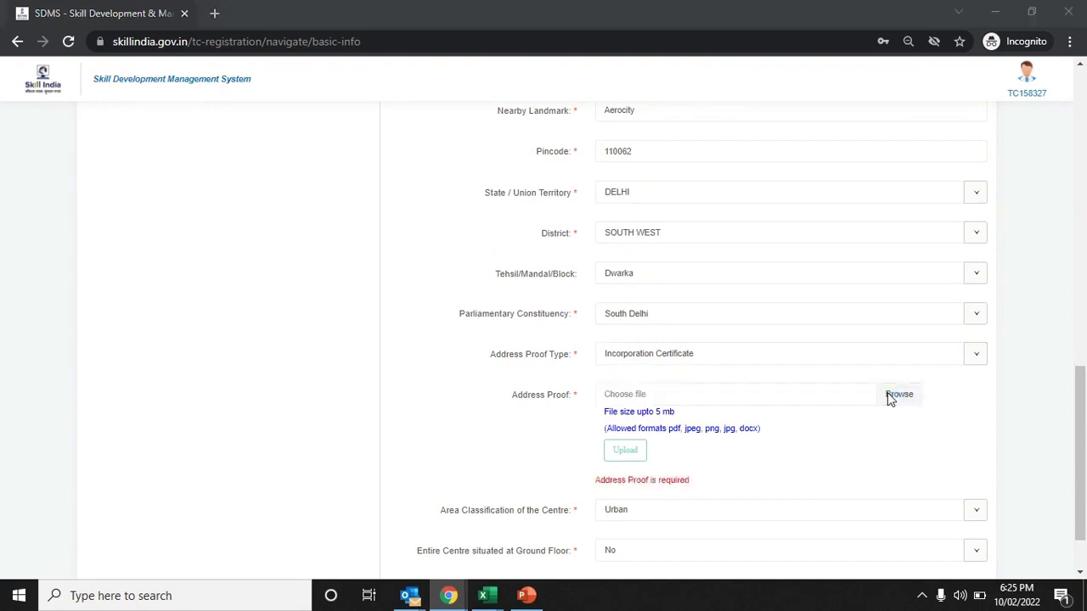
double_click(463, 143)
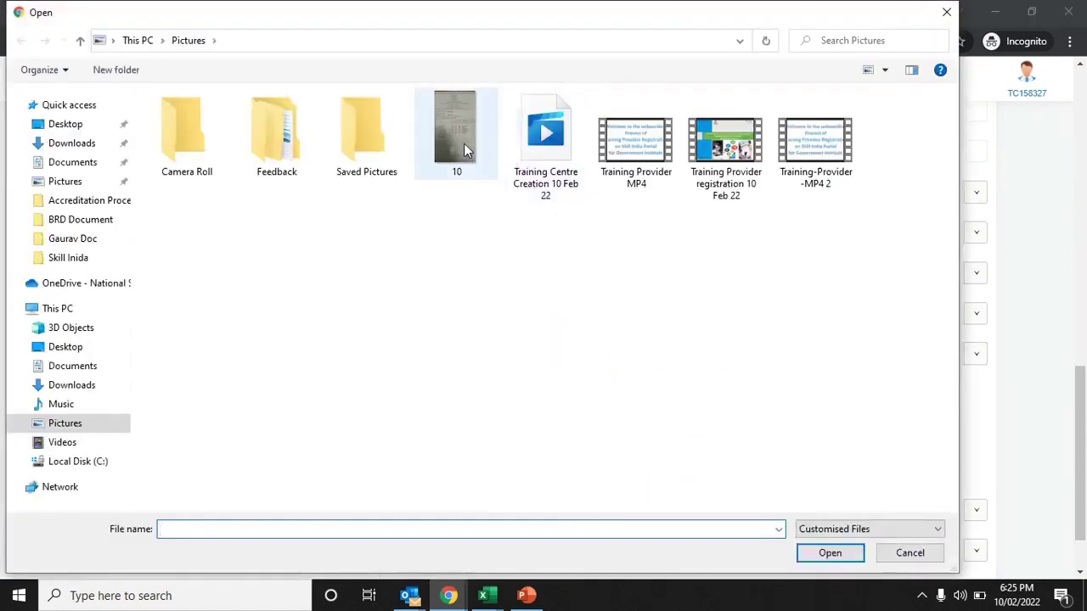
click(628, 457)
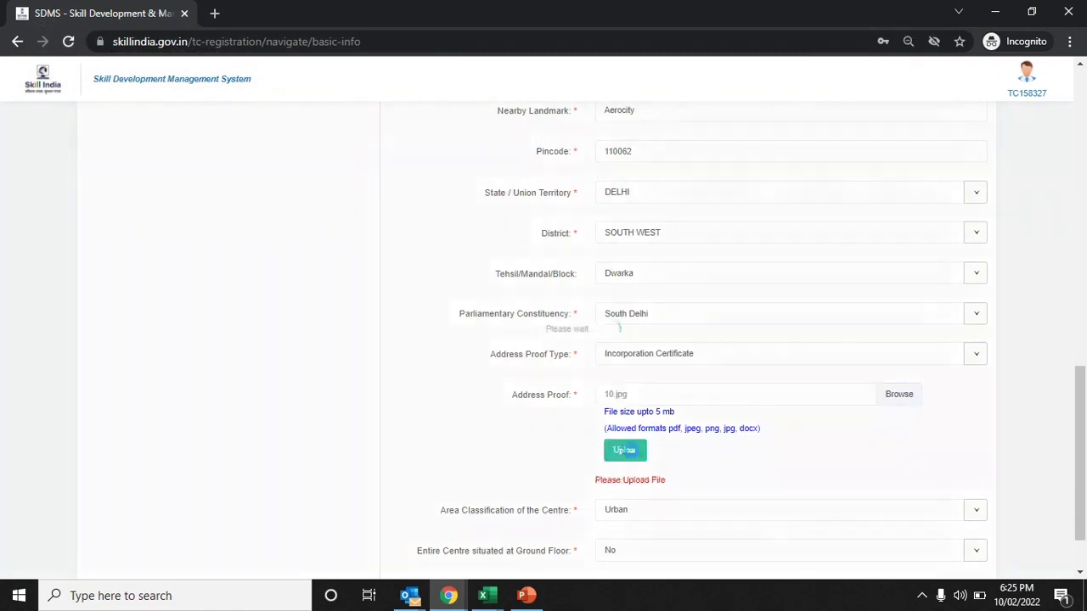
Classify the area as Rural with the centre entirely on the ground floor, then save
scroll(631, 456, down, 2)
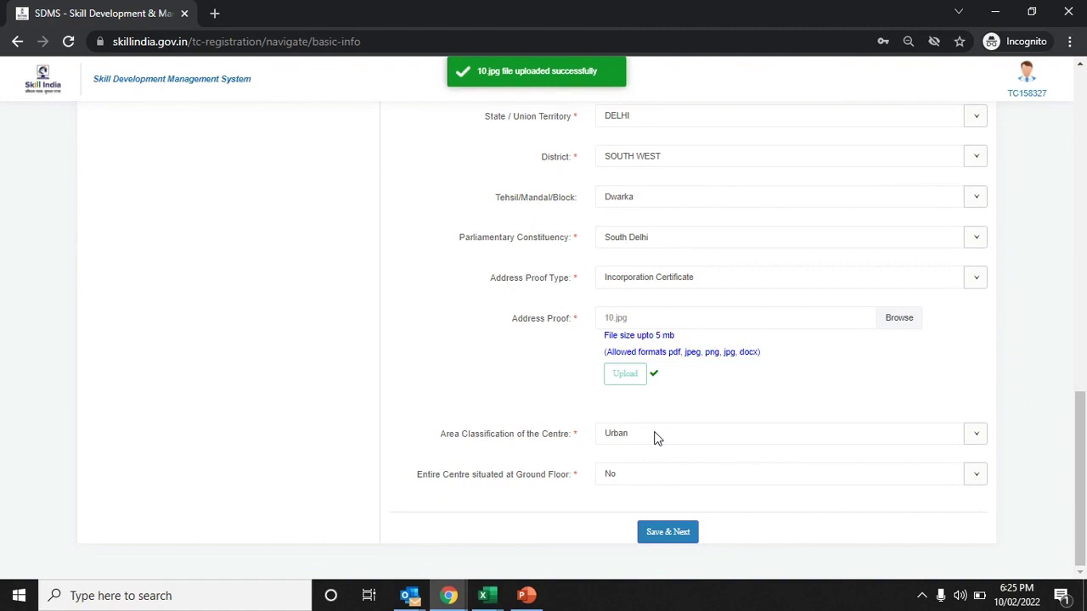
click(656, 438)
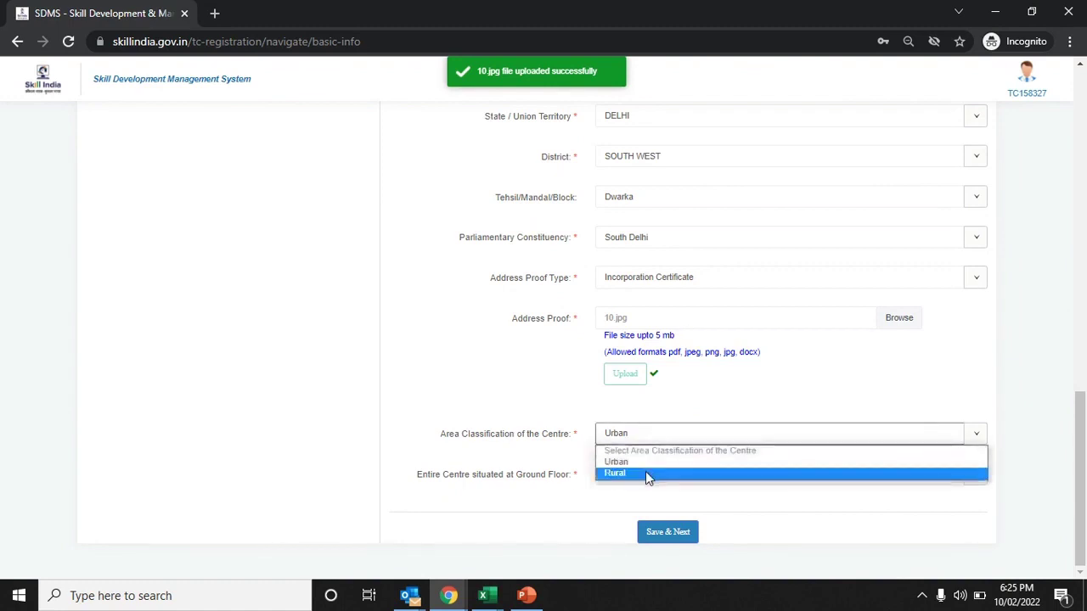
click(645, 472)
click(643, 477)
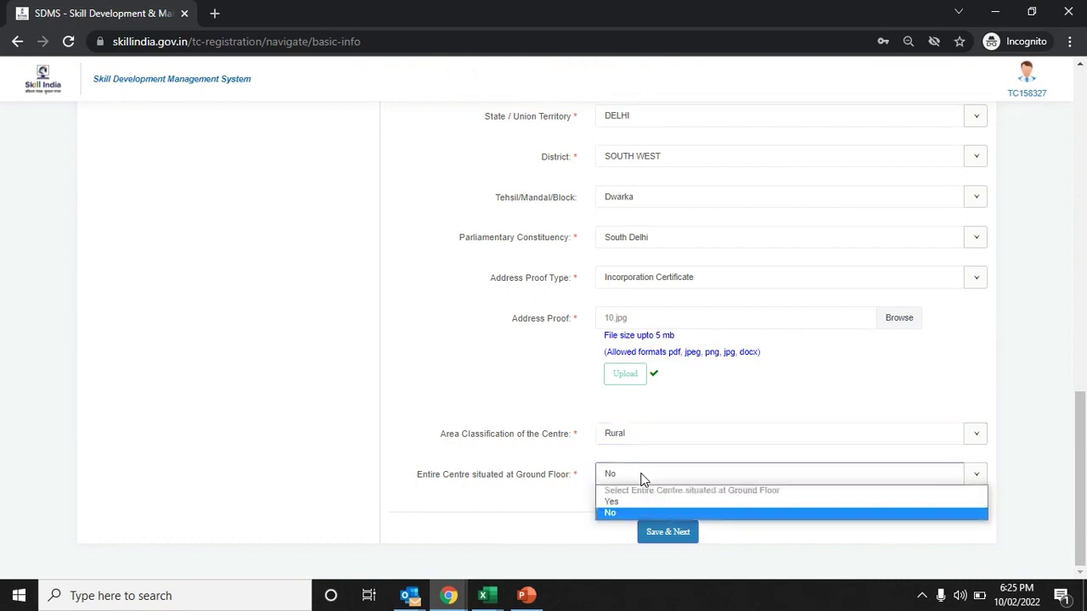
click(643, 502)
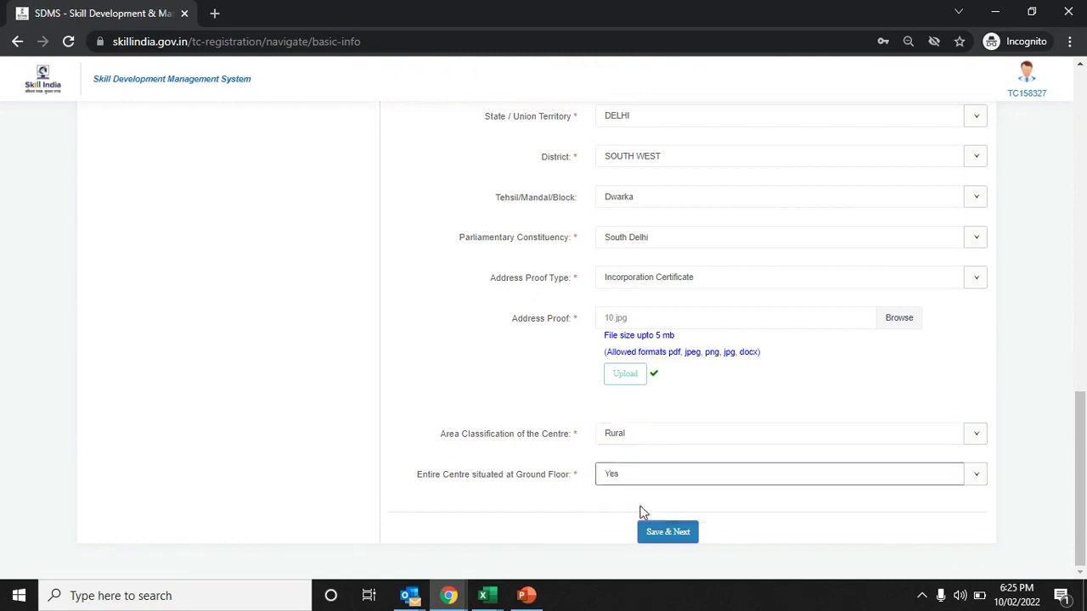
click(653, 533)
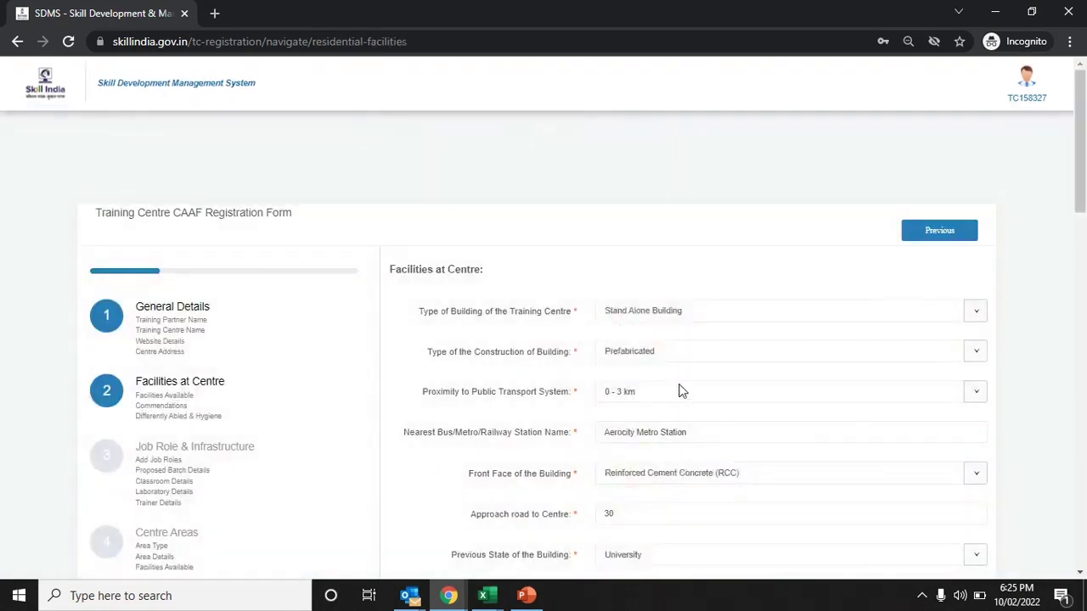
click(741, 309)
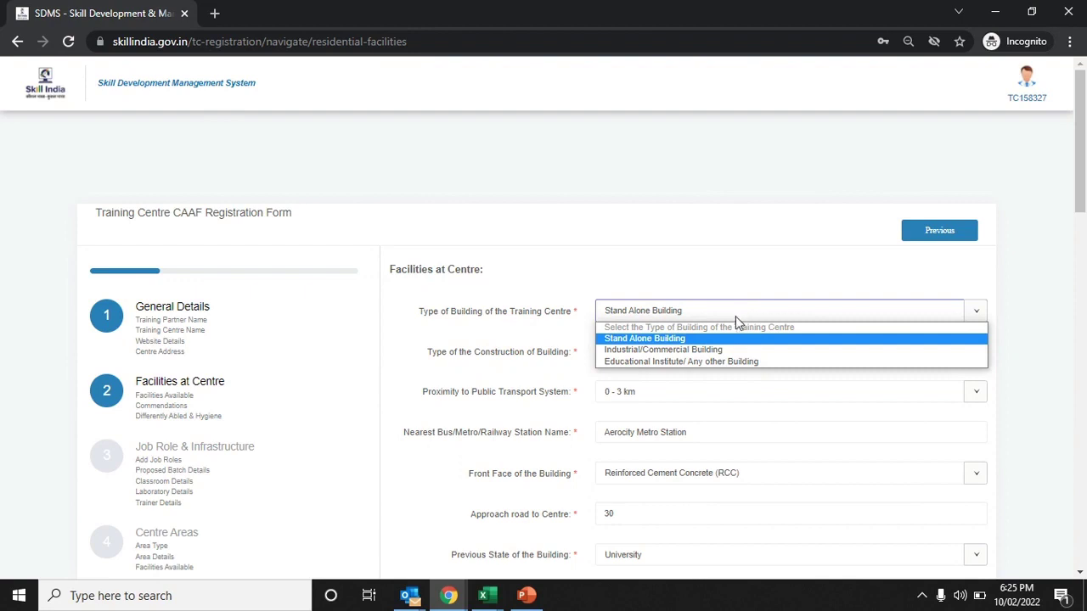
Set the building to Educational Institute, Not Prefabricated, with 0-3 km transport and RCC front face
click(719, 367)
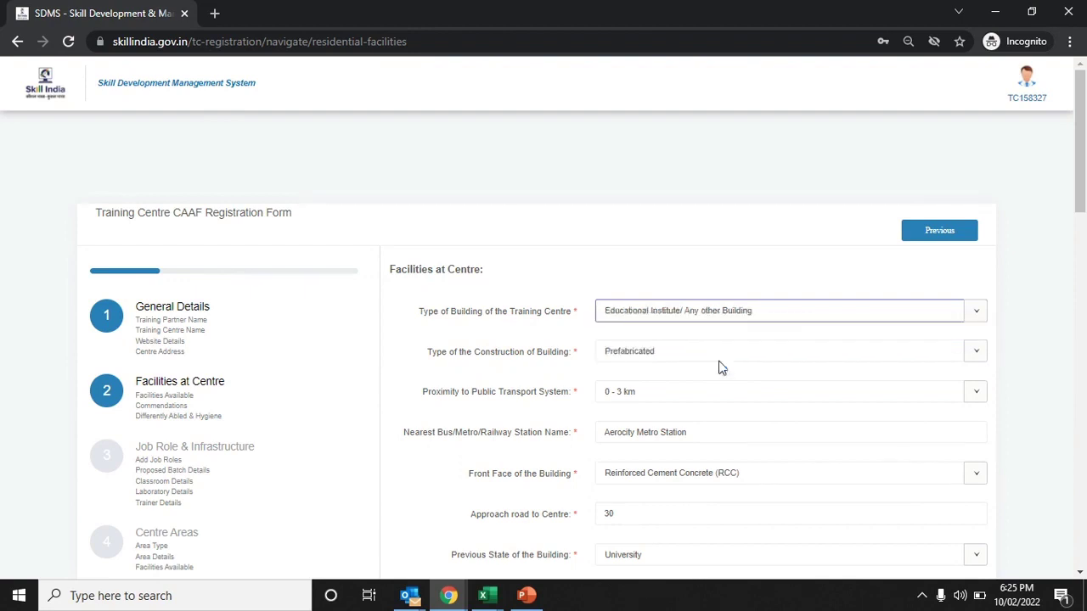
click(718, 355)
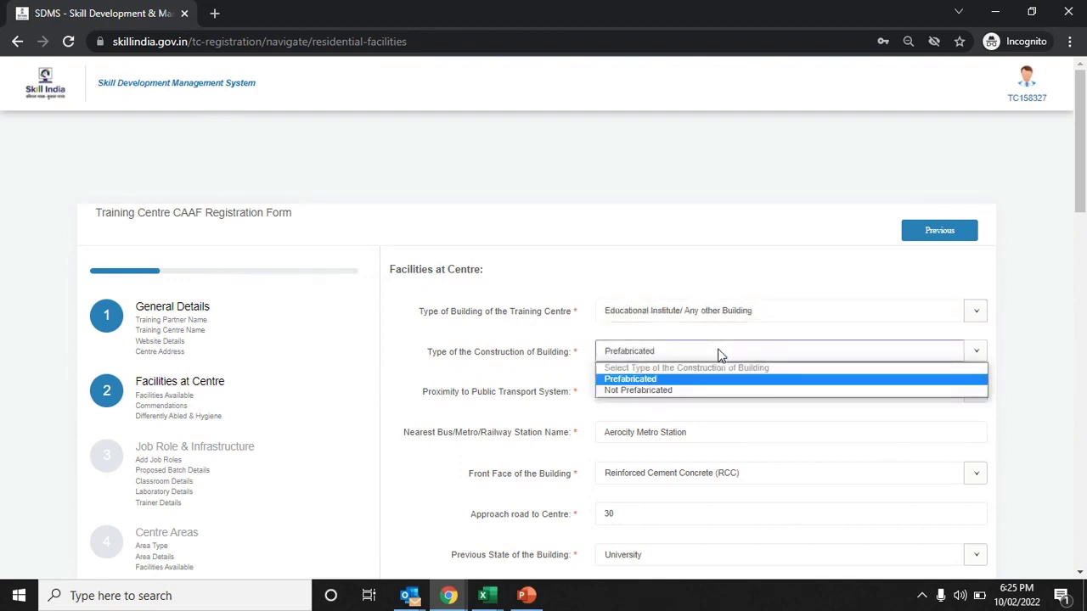
click(703, 391)
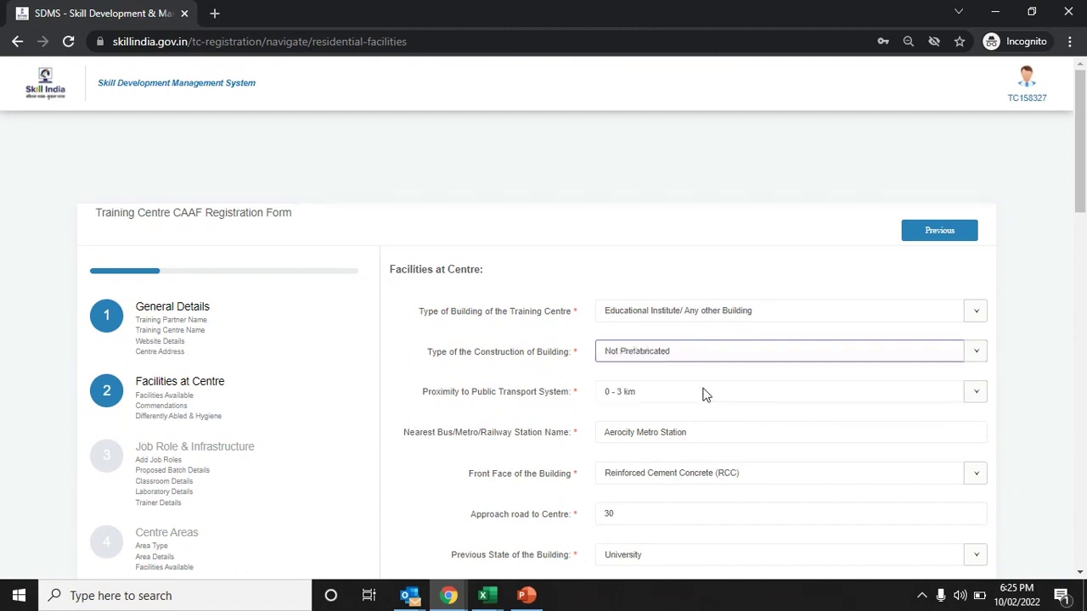
click(703, 394)
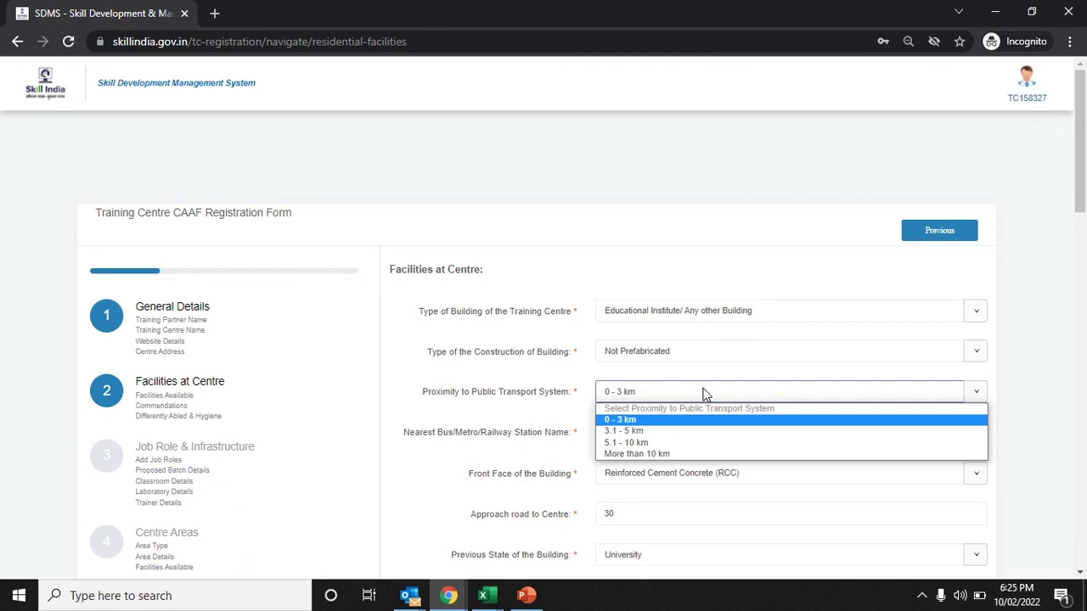
click(694, 420)
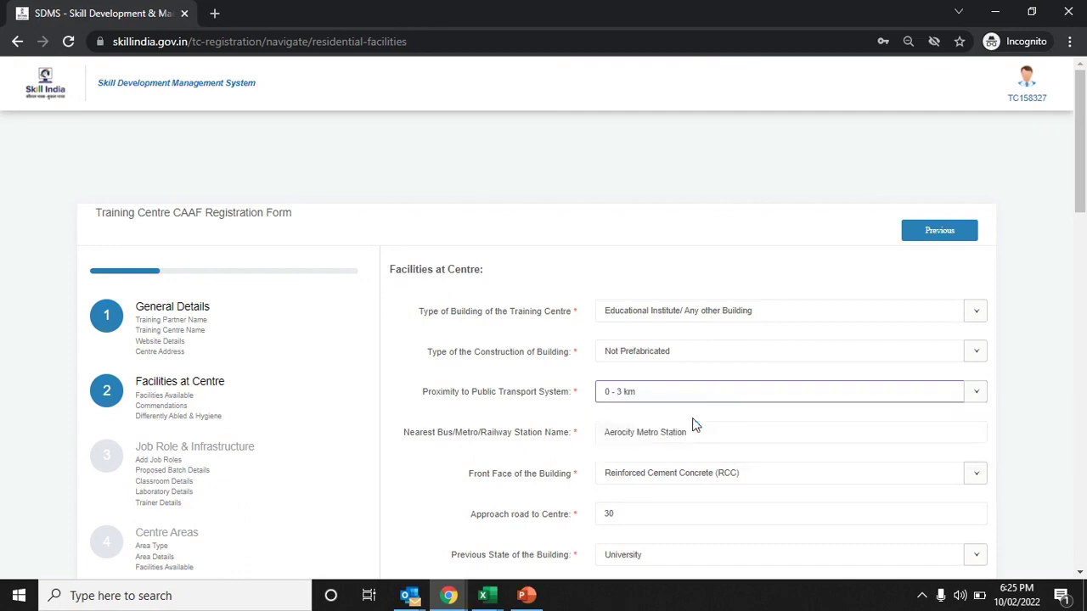
scroll(692, 431, down, 1)
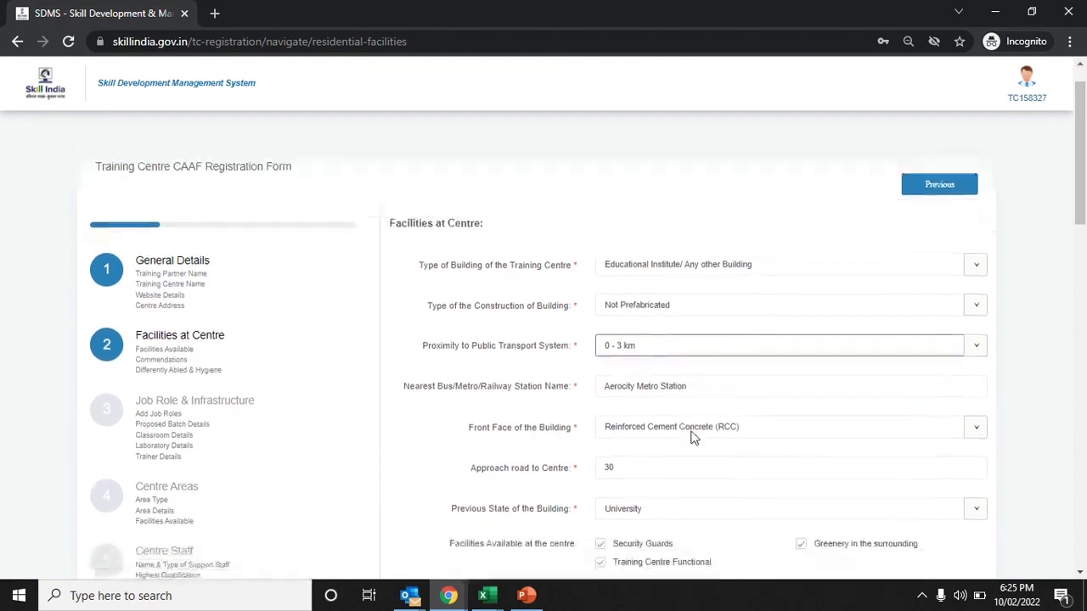
click(719, 391)
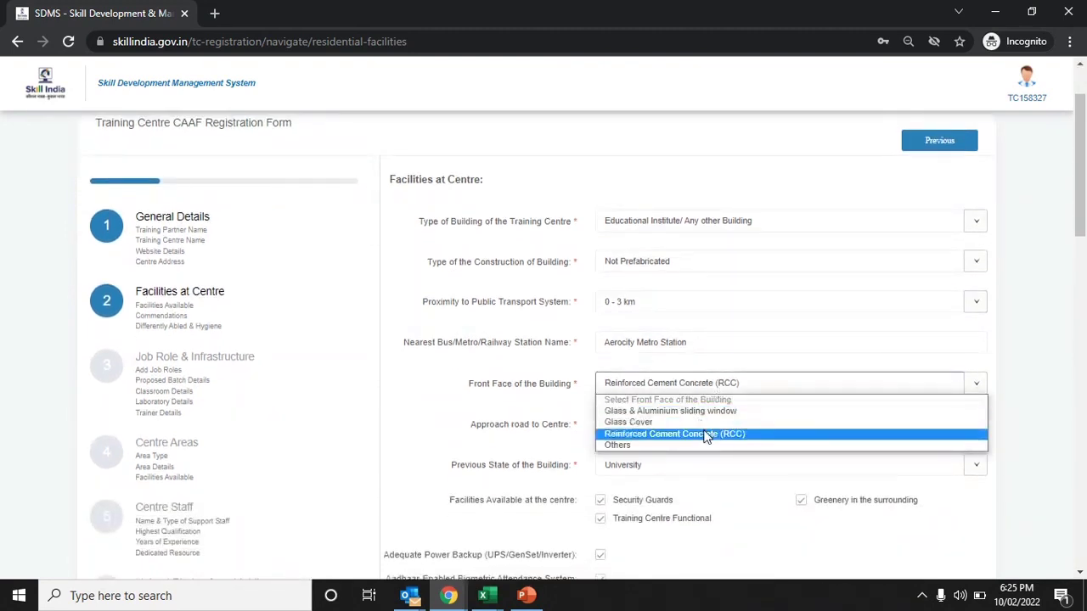
click(703, 435)
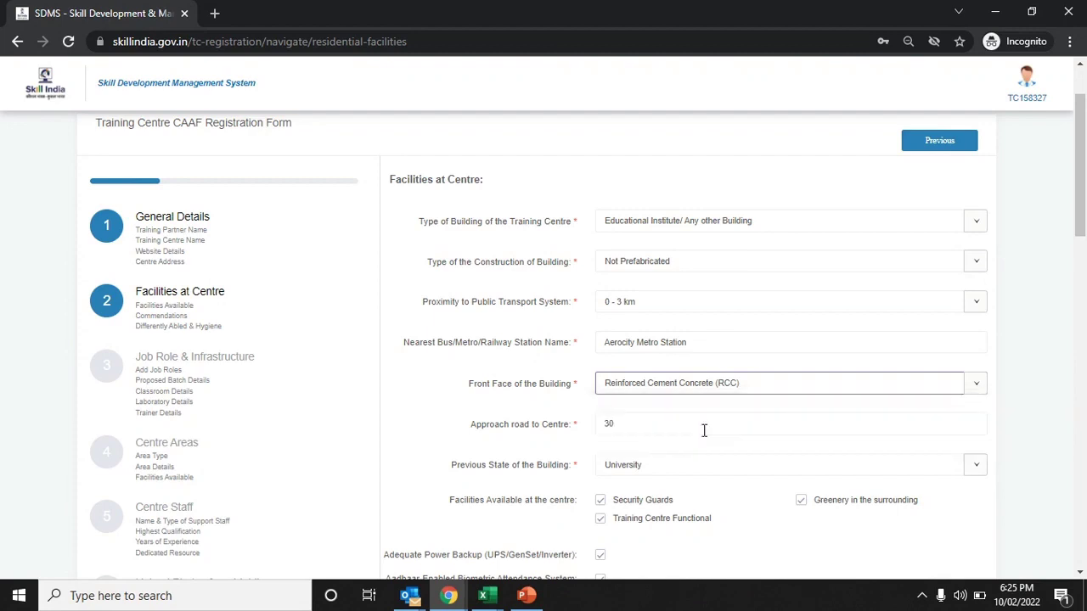
Set the building's previous state to School and tick Training Centre Functional
scroll(703, 436, down, 1)
scroll(704, 436, down, 2)
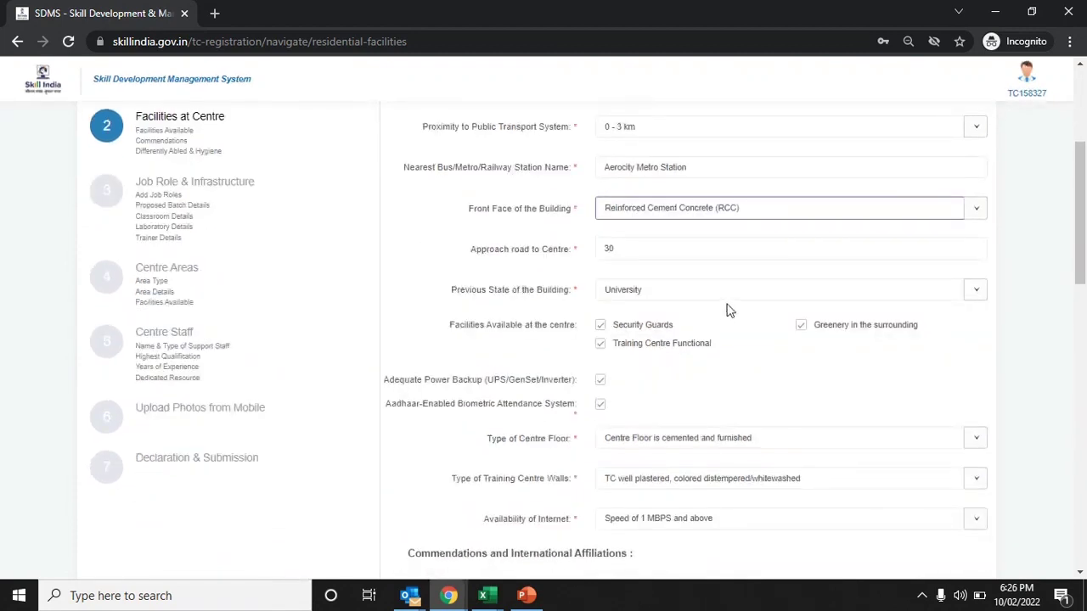
click(737, 298)
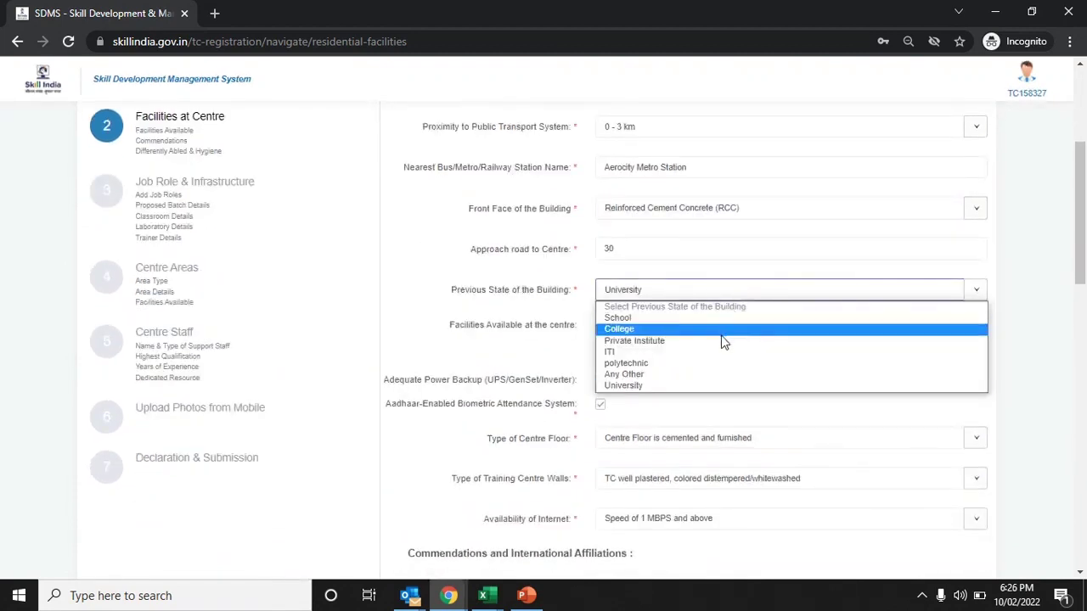
click(720, 319)
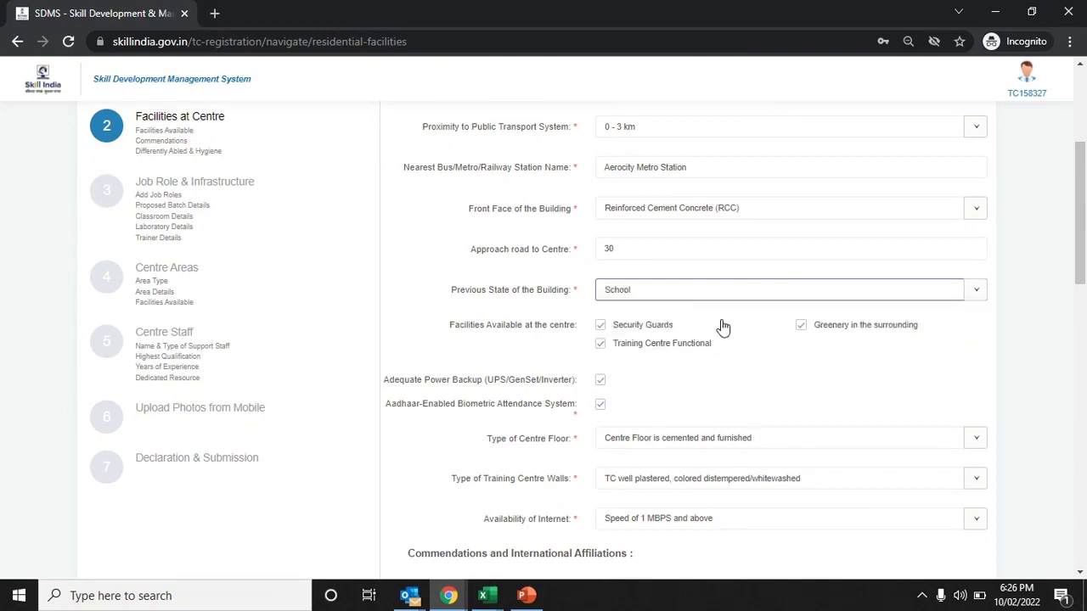
scroll(723, 327, down, 1)
scroll(722, 327, down, 1)
click(602, 239)
click(600, 259)
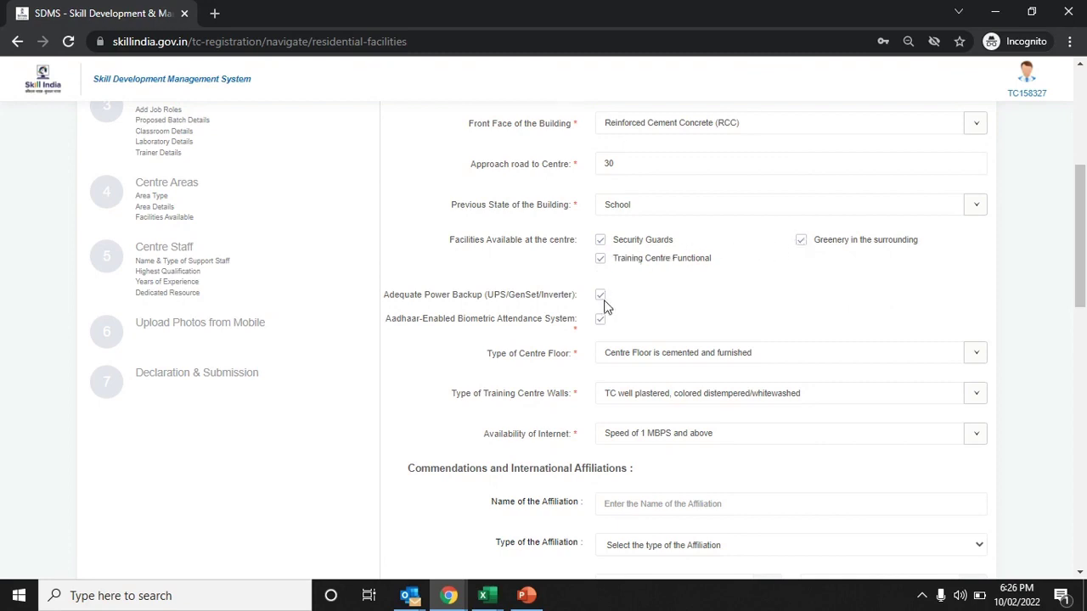
scroll(606, 305, down, 2)
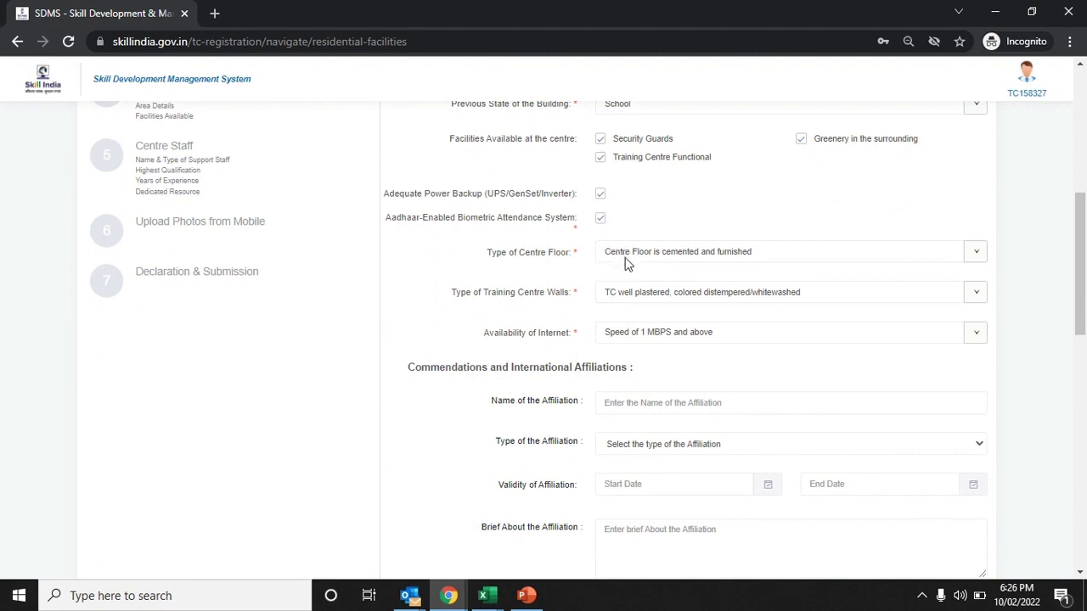
Choose a tiled floor, well-plastered walls, and internet under 1 MBPS but over 512 KBPS
click(626, 264)
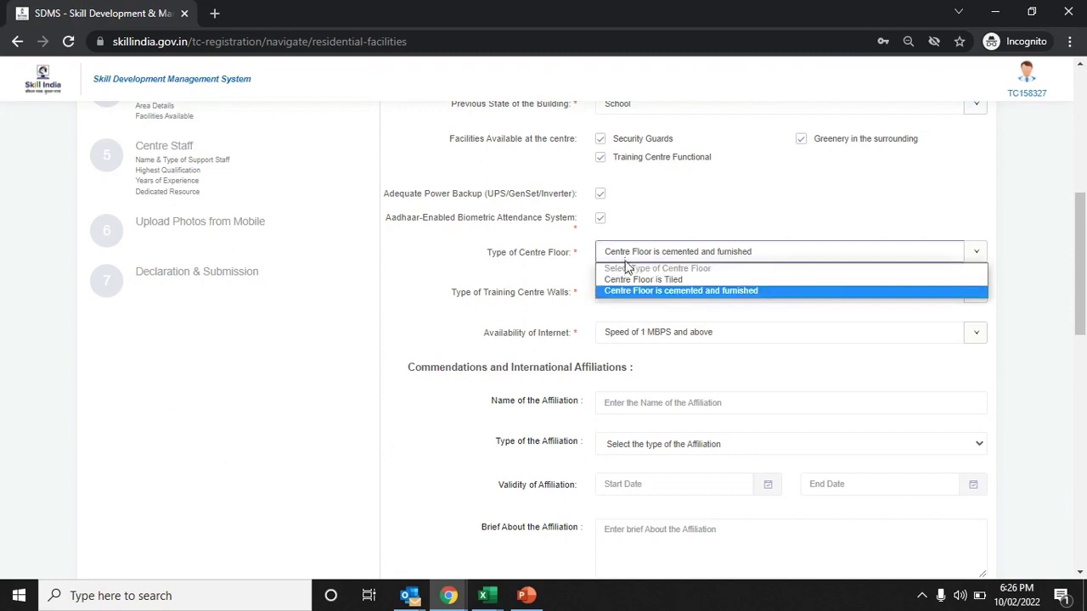
click(626, 281)
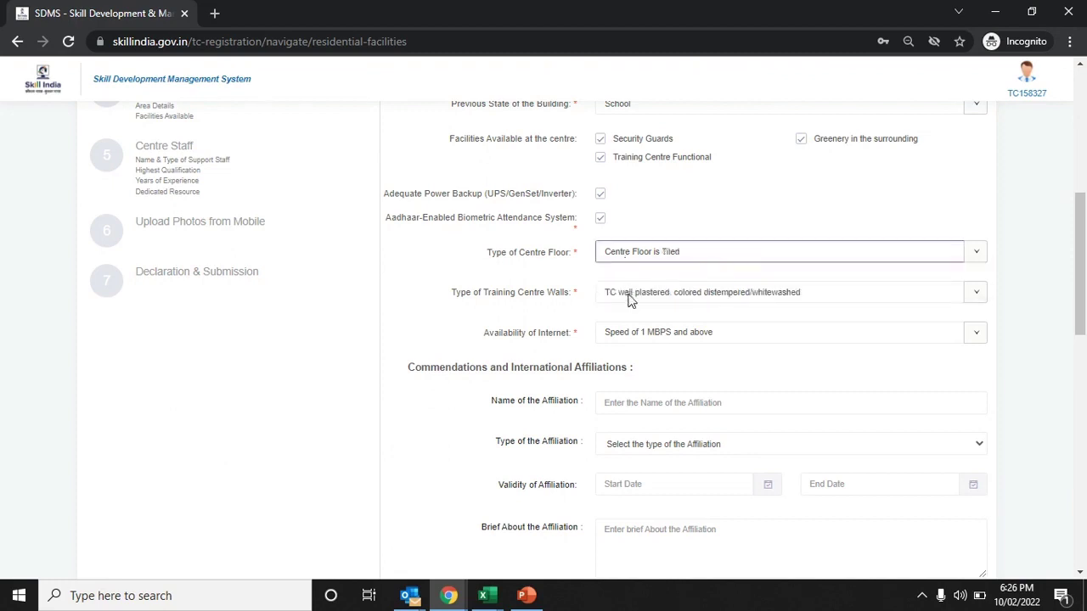
click(630, 300)
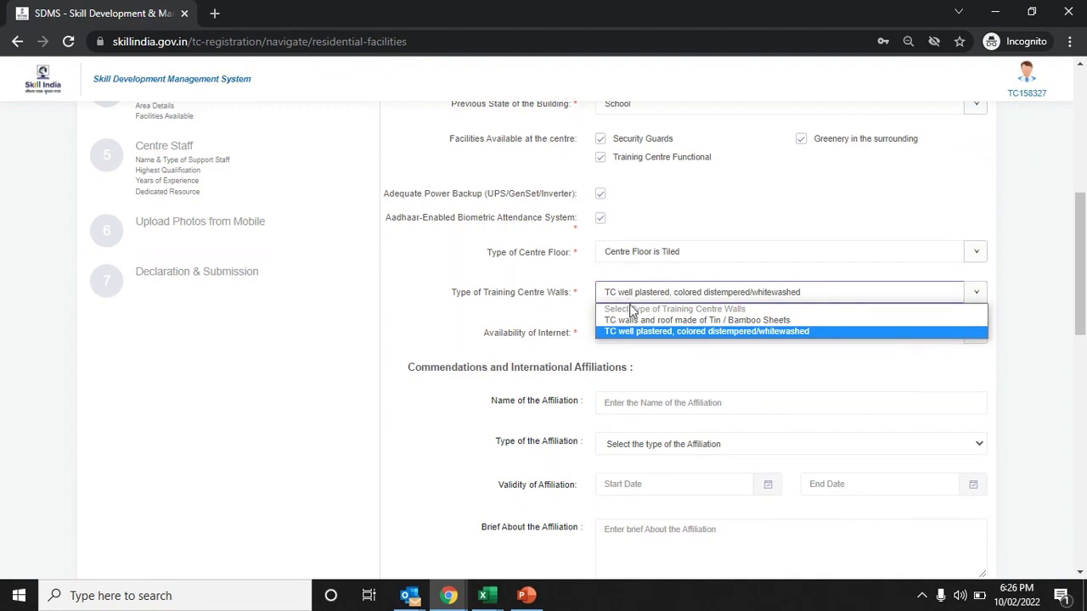
click(630, 332)
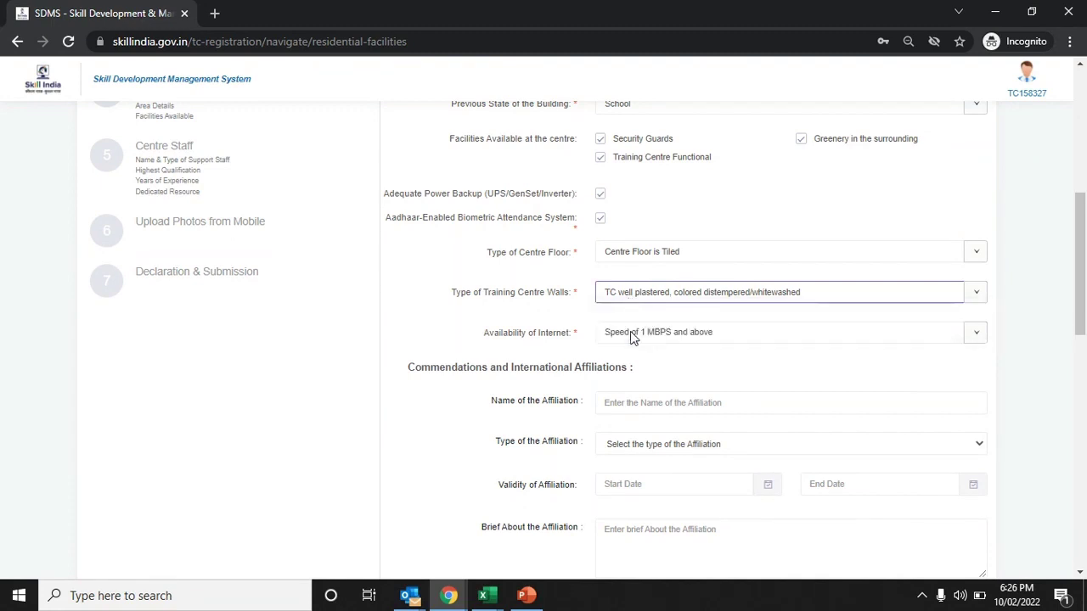
click(630, 337)
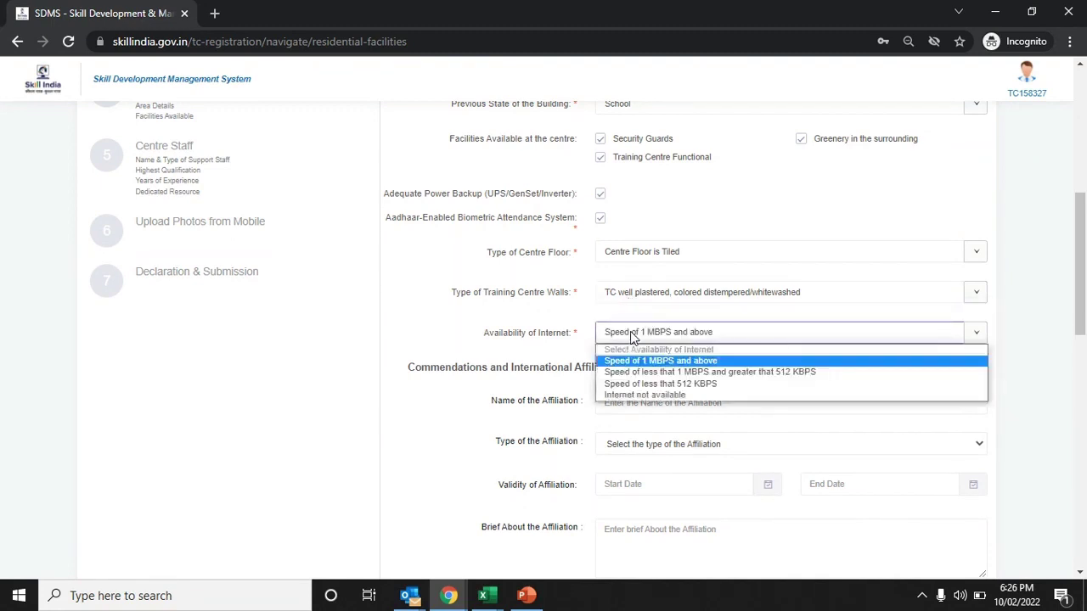
click(631, 377)
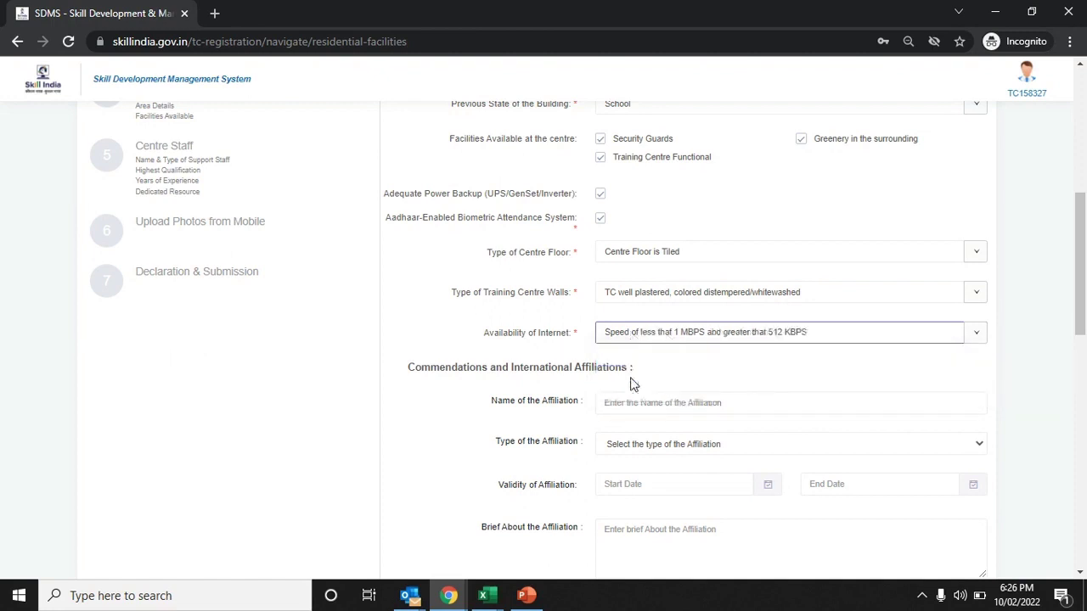
scroll(630, 384, down, 2)
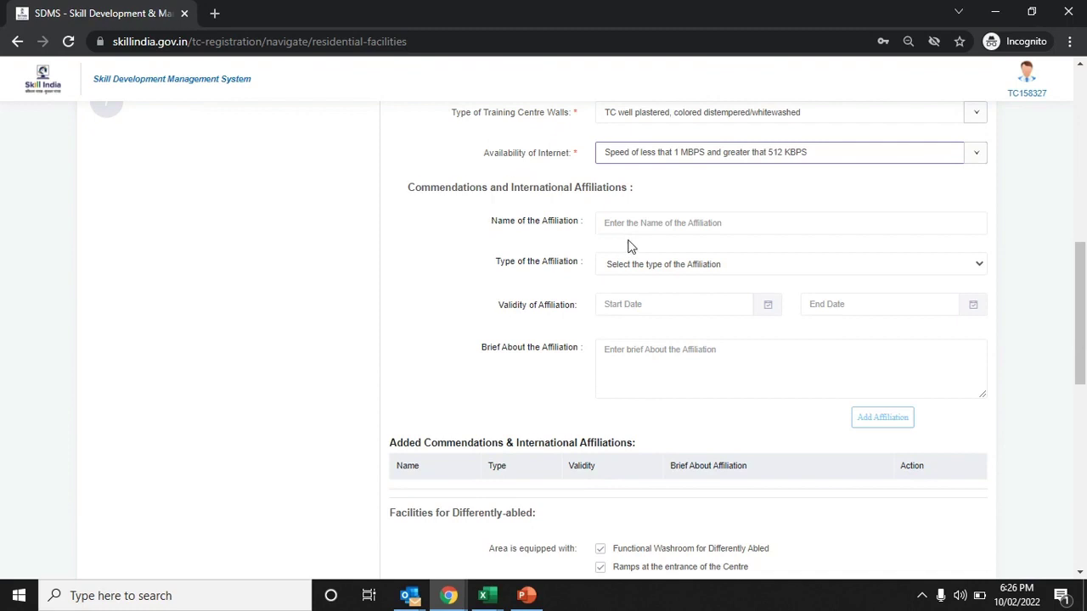
Tick the differently-abled washroom and choose the packaged drinking water dispenser
scroll(630, 246, down, 1)
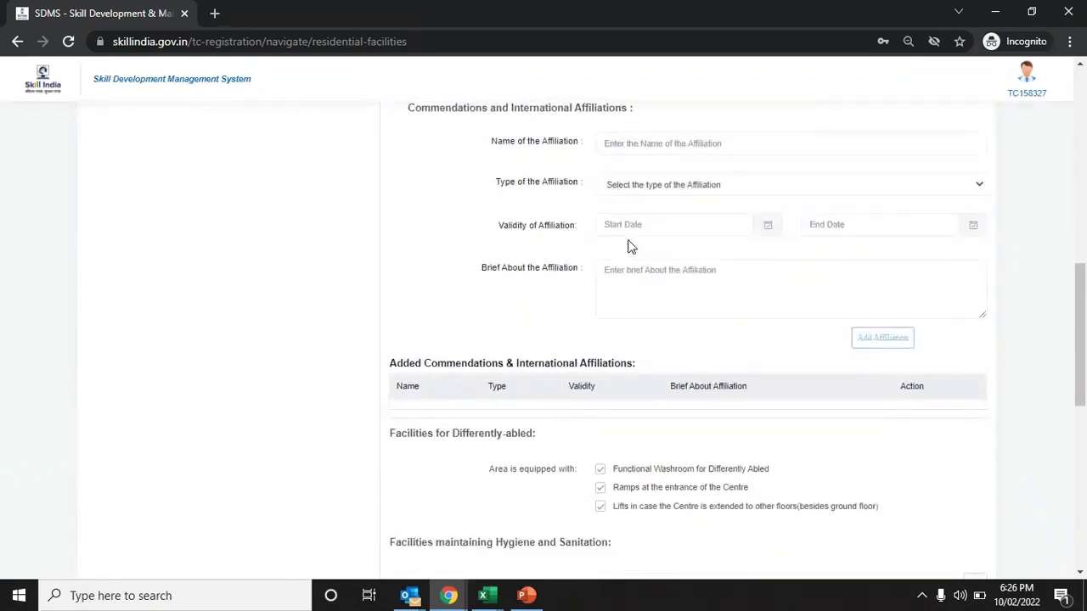
scroll(631, 246, down, 2)
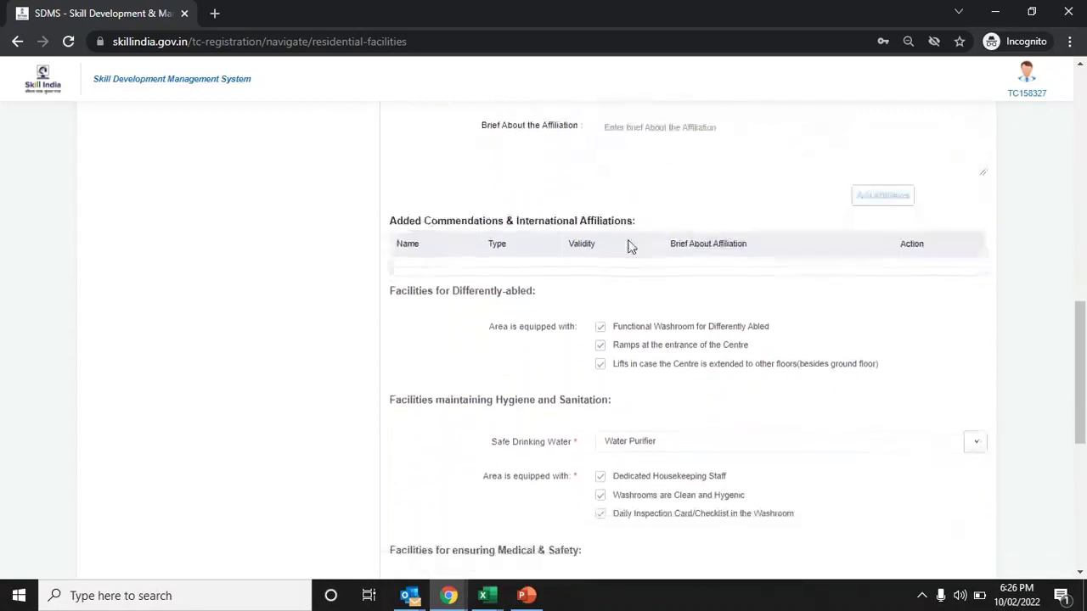
scroll(631, 246, down, 1)
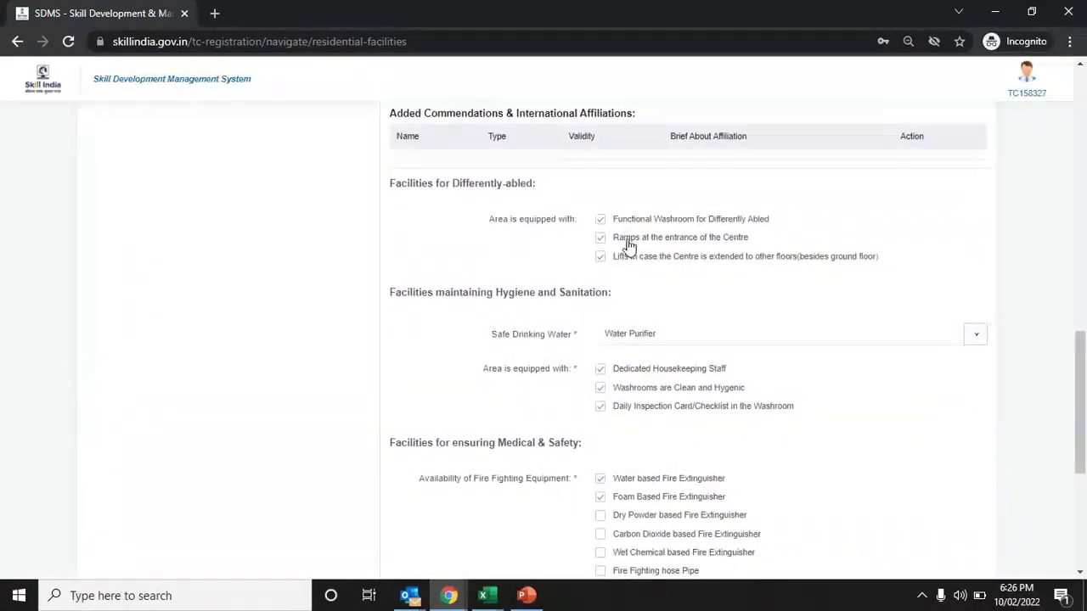
click(602, 223)
click(601, 221)
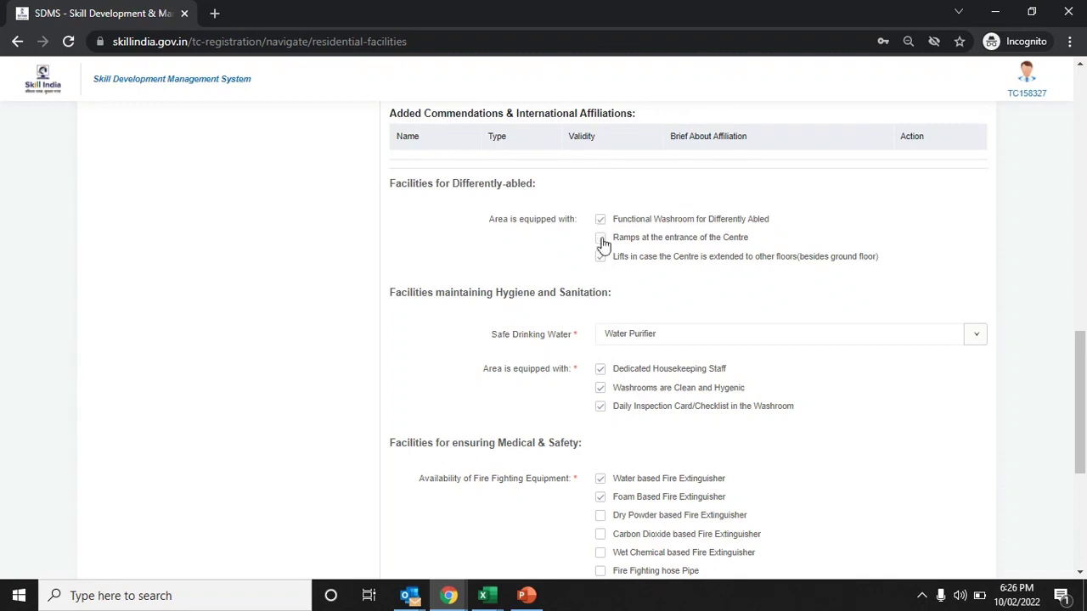
scroll(603, 284, down, 1)
click(621, 265)
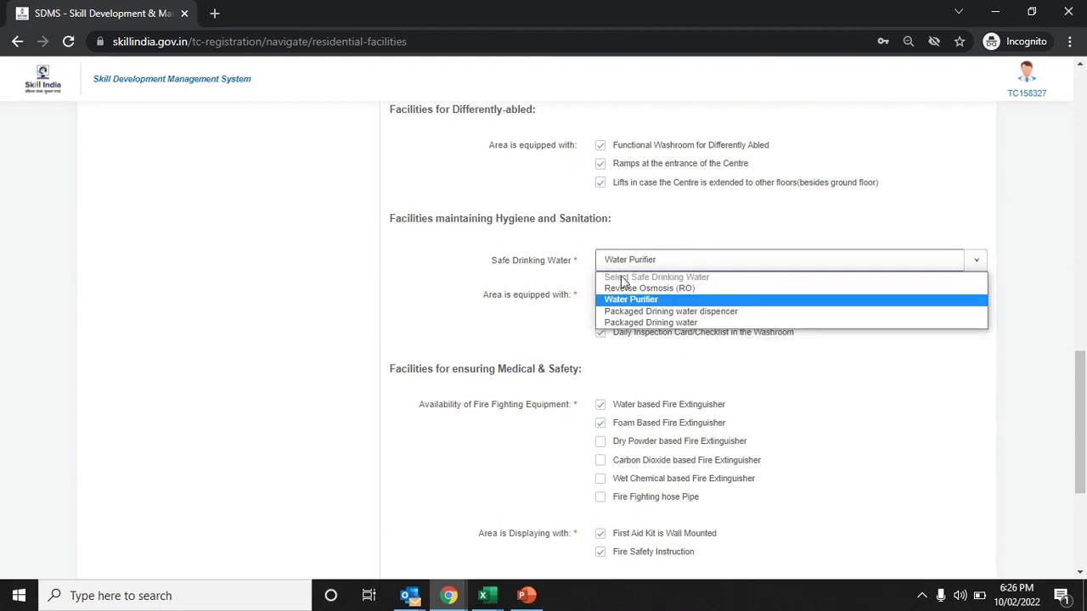
click(623, 312)
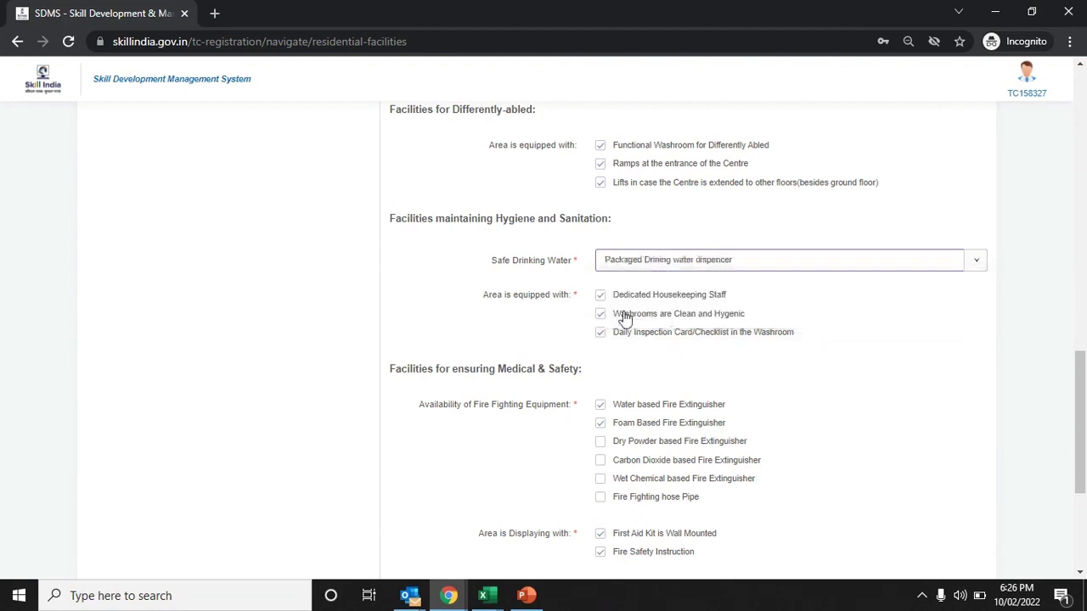
Keep dedicated housekeeping staff ticked and add Dry Powder and Wet Chemical fire extinguishers
scroll(625, 314, down, 1)
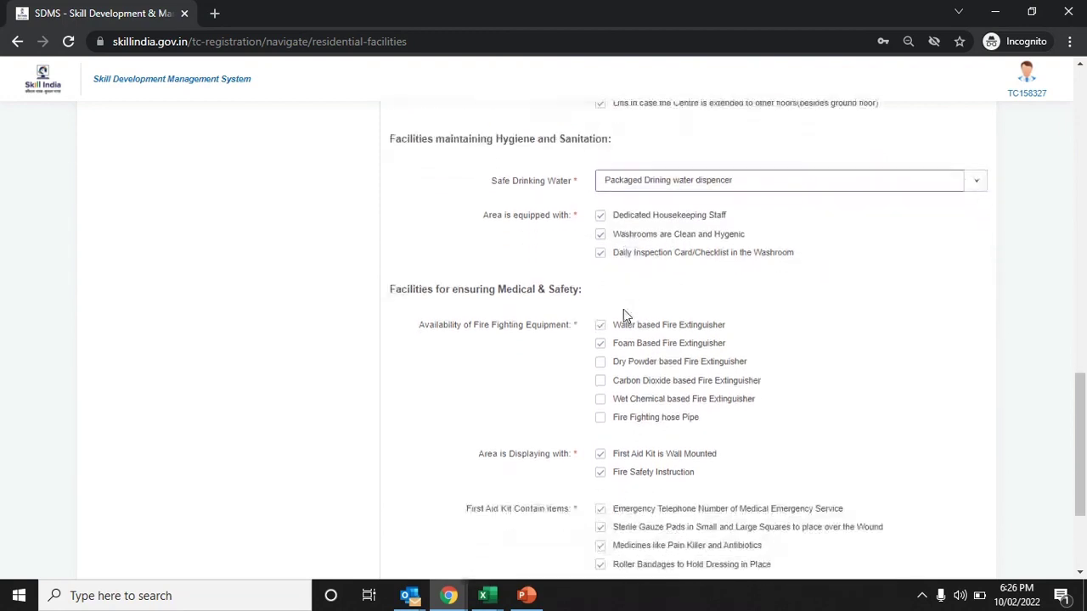
click(600, 217)
click(600, 218)
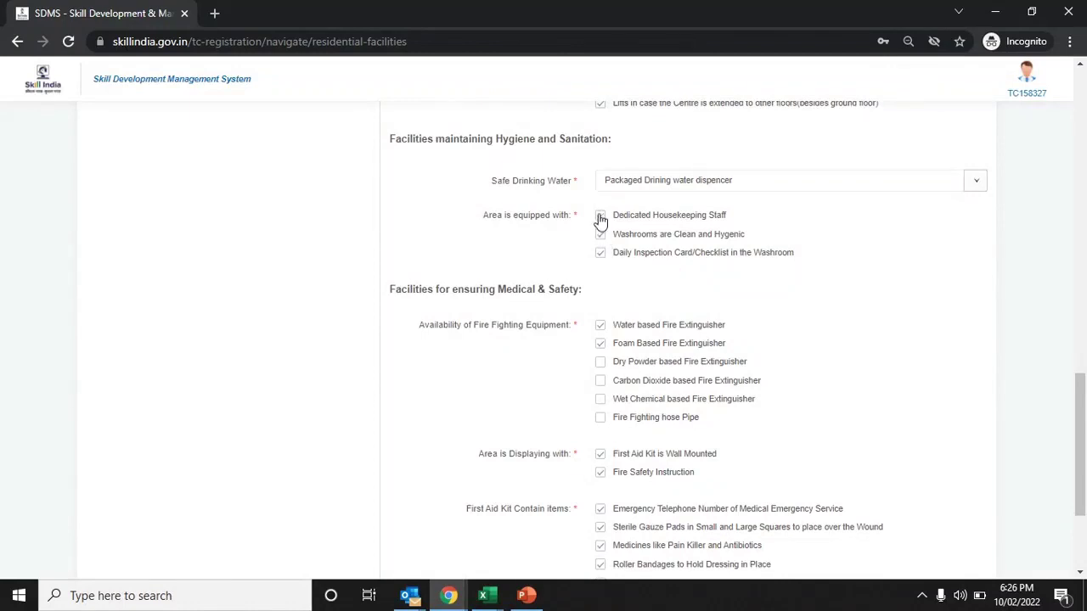
scroll(602, 249, down, 2)
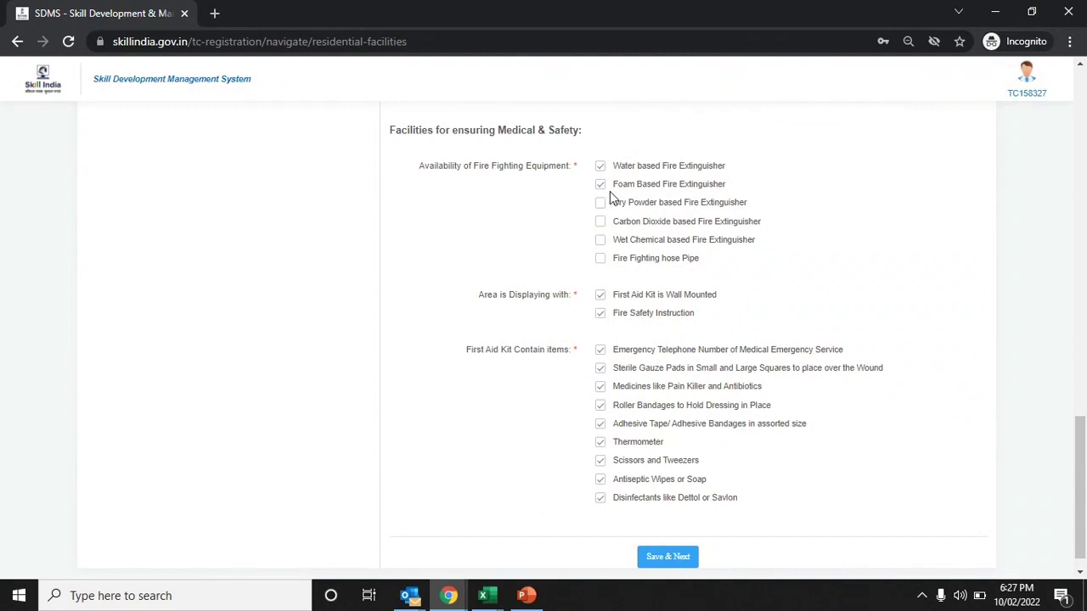
click(601, 206)
click(601, 241)
Tick the wall-mounted first aid kit with roller bandages, then save the facilities
scroll(604, 262, down, 1)
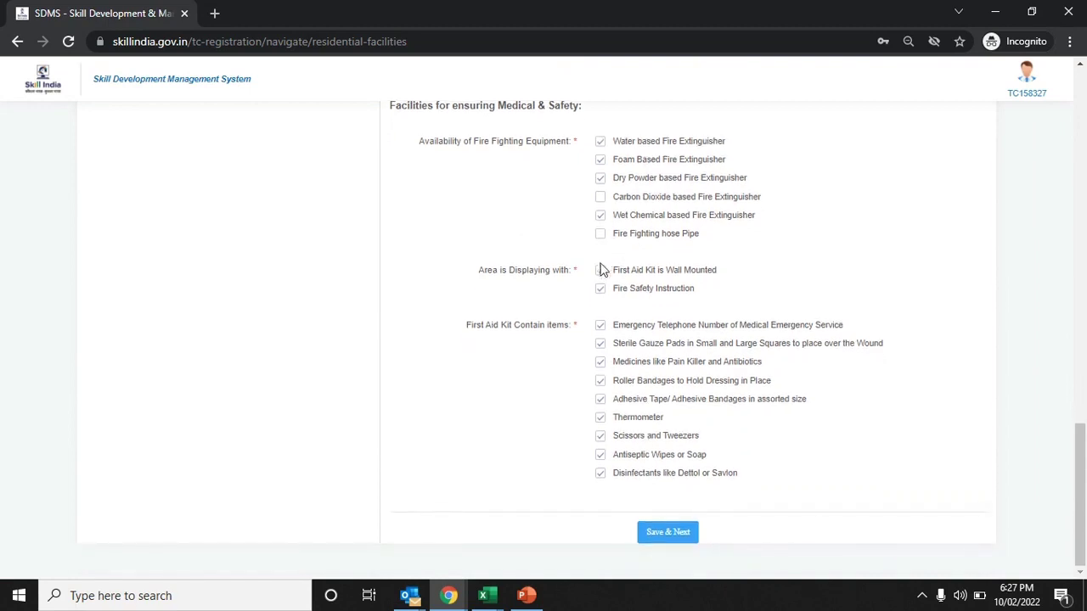
click(601, 289)
click(600, 383)
click(601, 382)
click(659, 535)
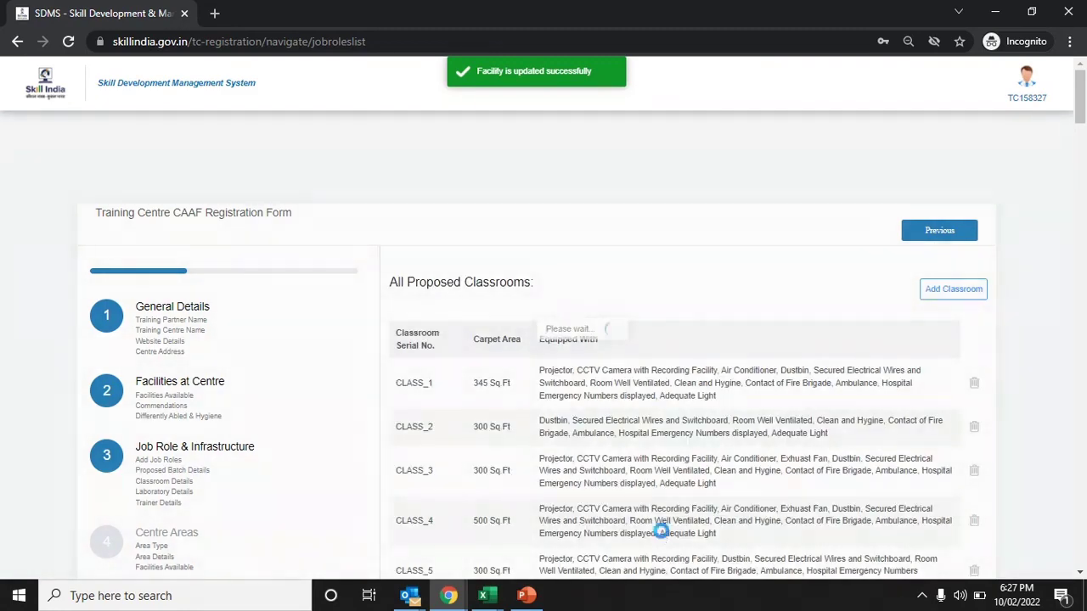
Add CLASS_6 at 390 sq ft with wiring, dustbin, ventilation, lighting, projector and air conditioner
click(929, 294)
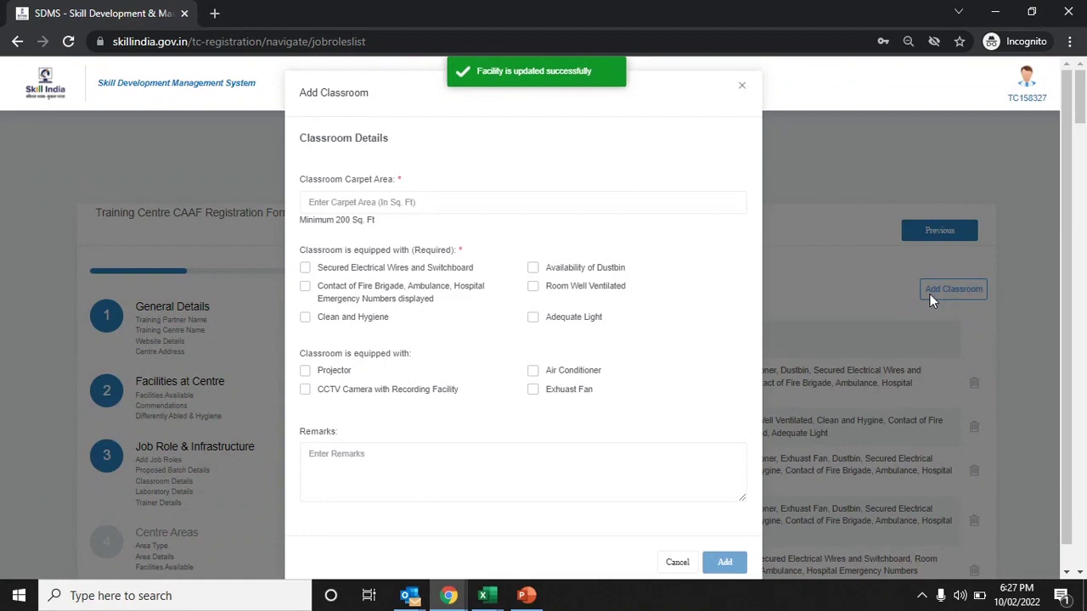
click(625, 203)
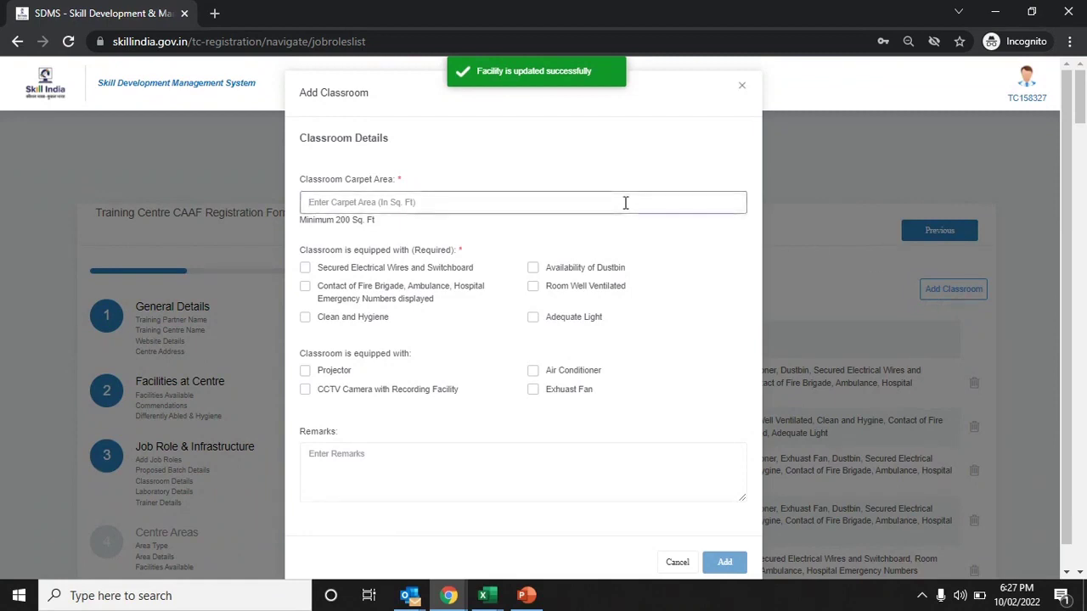
text(390)
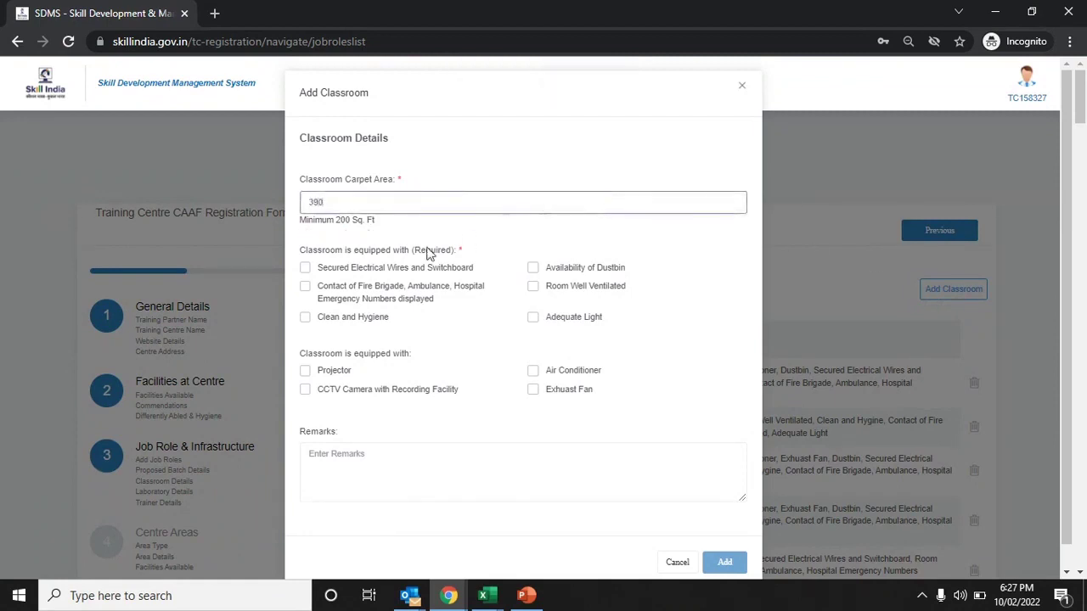
click(355, 271)
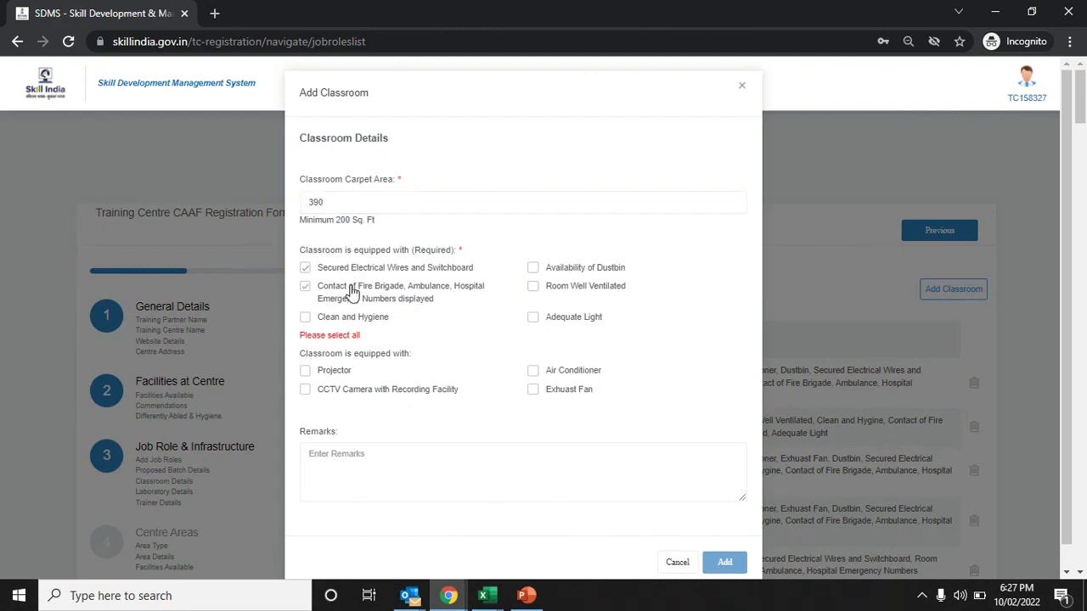
click(532, 270)
click(534, 286)
click(536, 318)
click(344, 374)
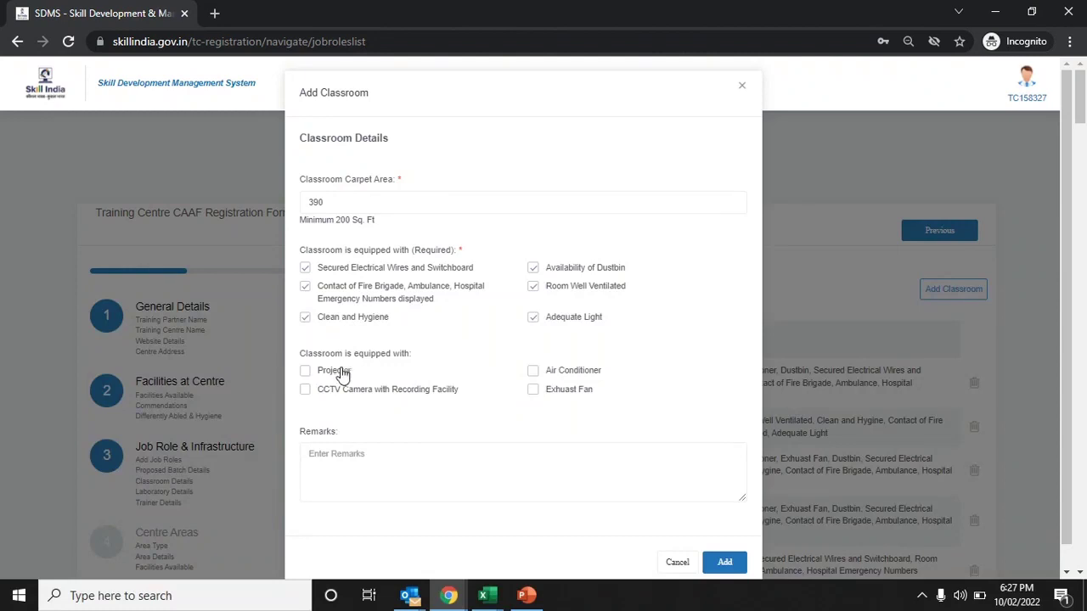
click(535, 373)
click(722, 562)
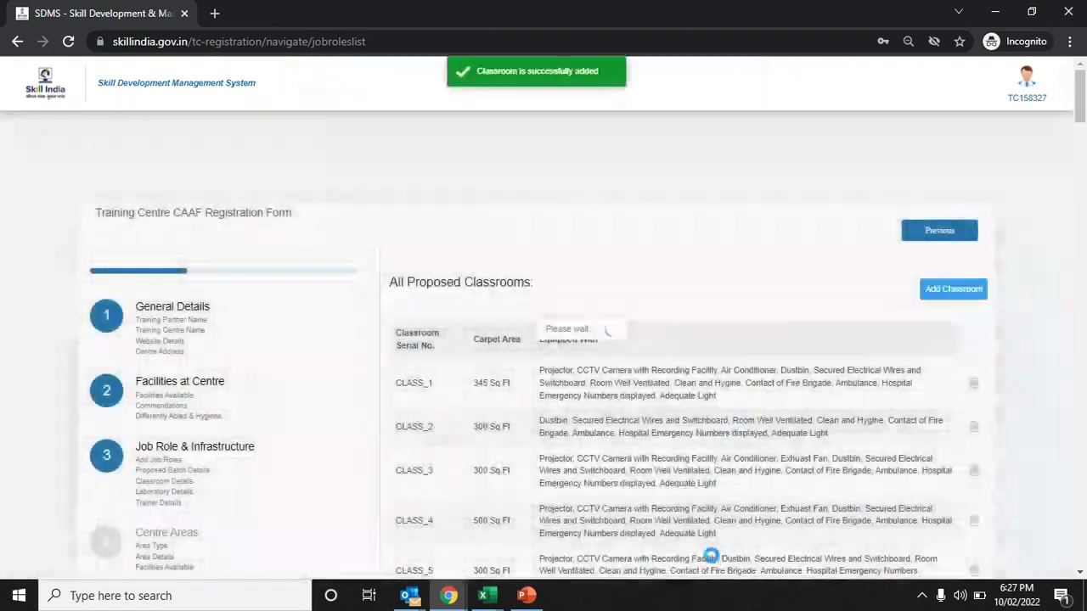
scroll(713, 563, down, 1)
Start a new 600 sq ft laboratory of type Sector Specific lab
scroll(711, 556, down, 3)
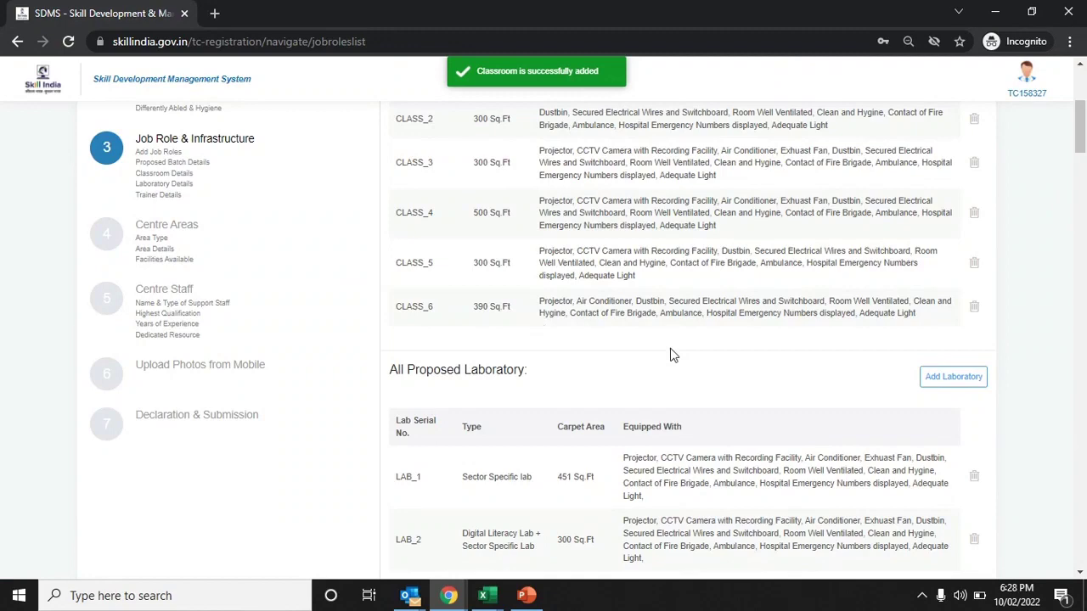
scroll(670, 354, down, 2)
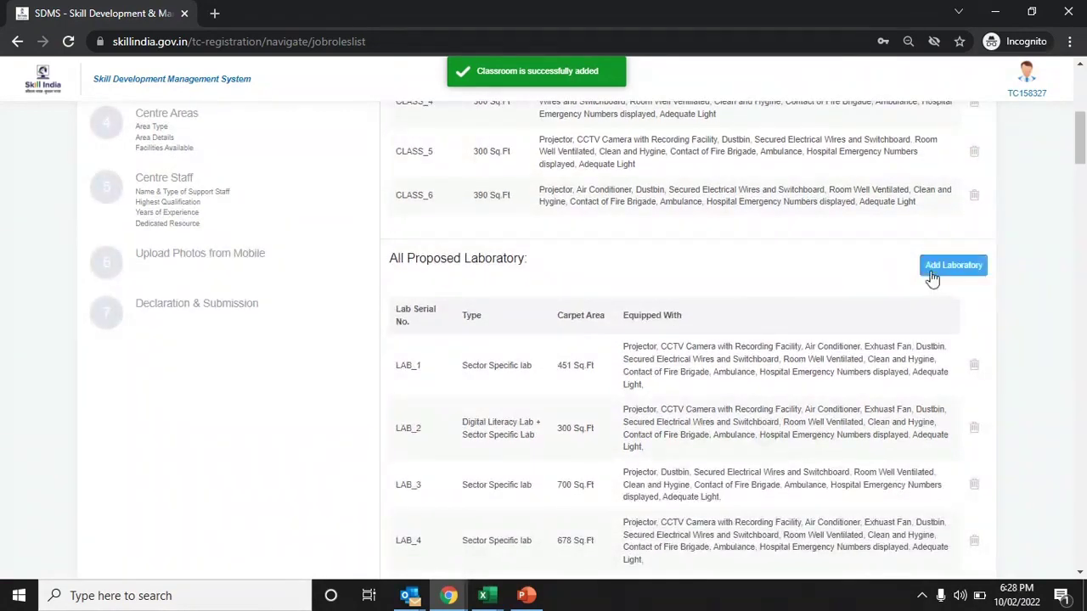
click(931, 275)
click(541, 202)
text(600)
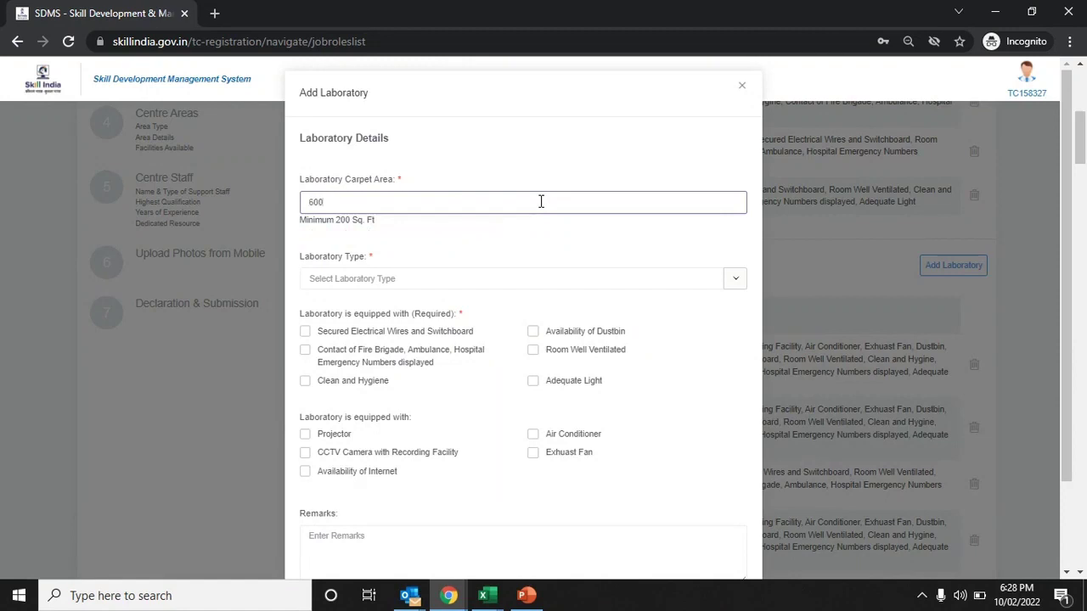
click(414, 280)
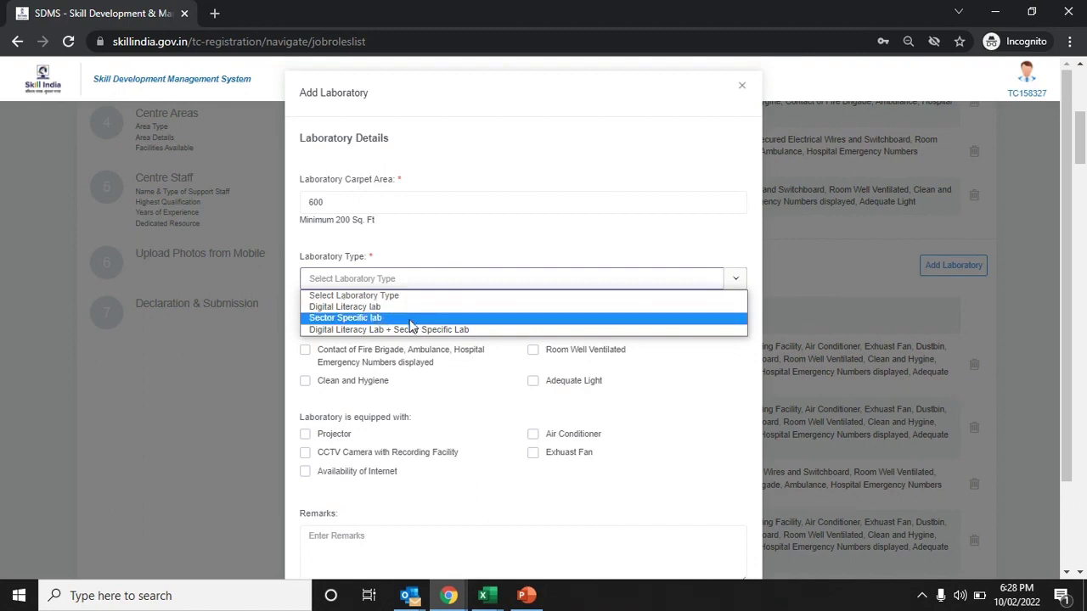
click(412, 318)
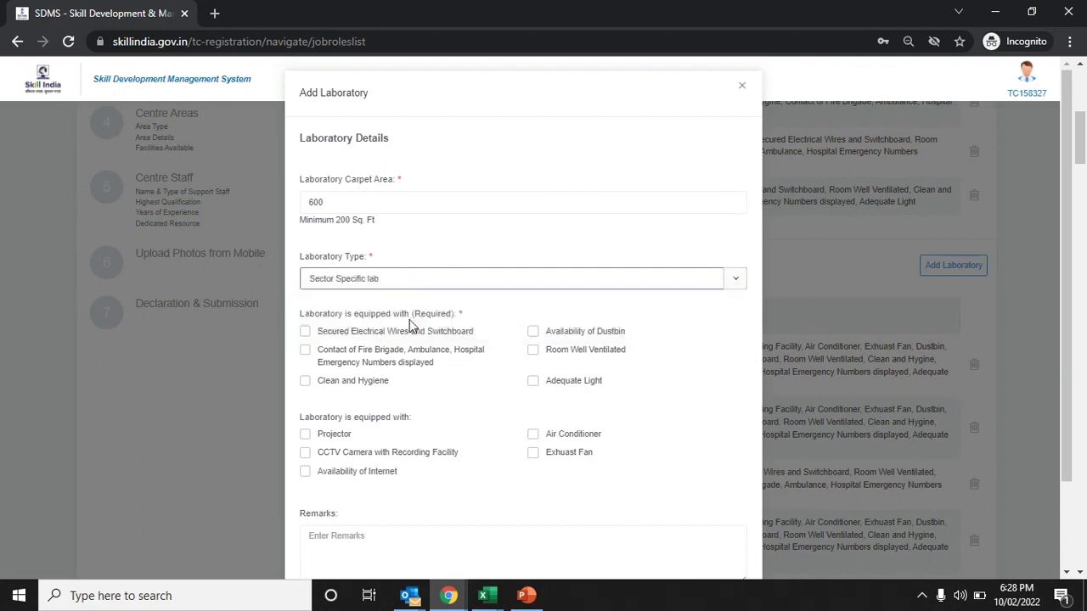
click(413, 282)
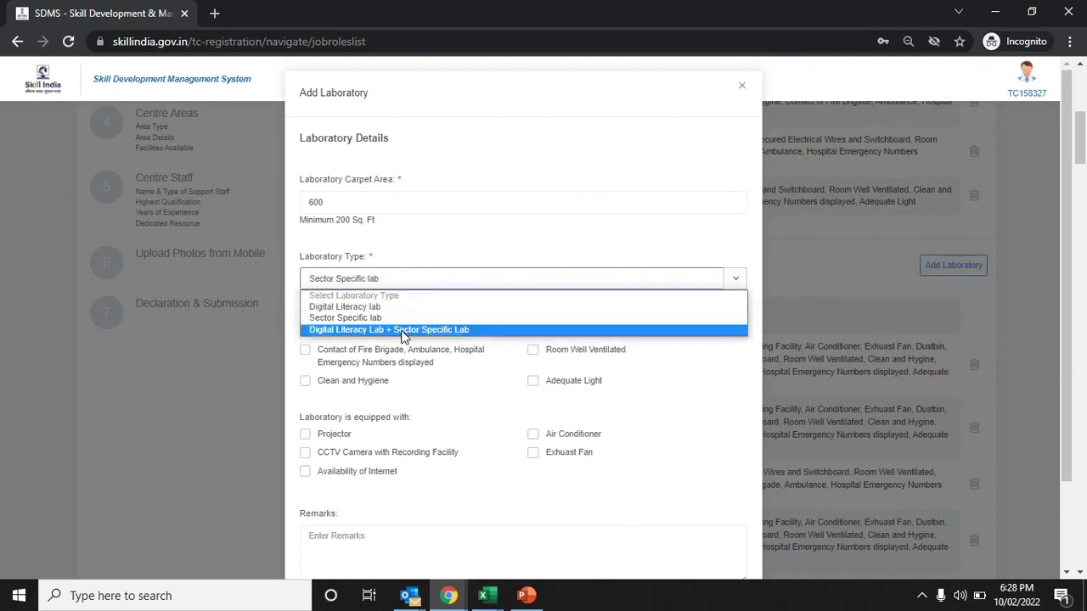
click(407, 318)
Tick wiring, fire brigade contacts, hygiene, dustbin, ventilation and lighting, then add the lab
click(369, 340)
click(369, 349)
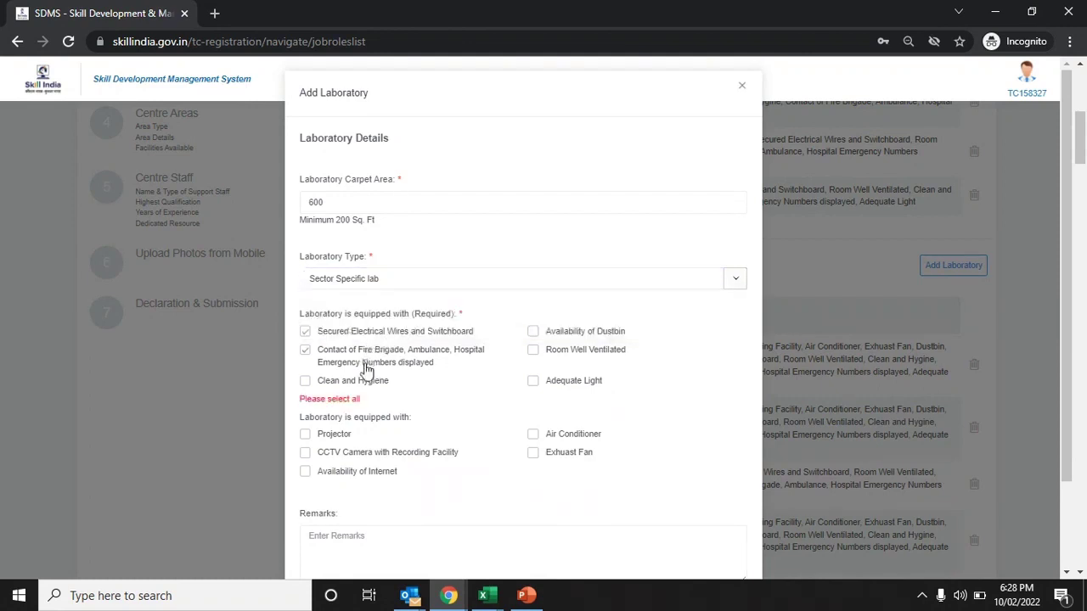
click(360, 381)
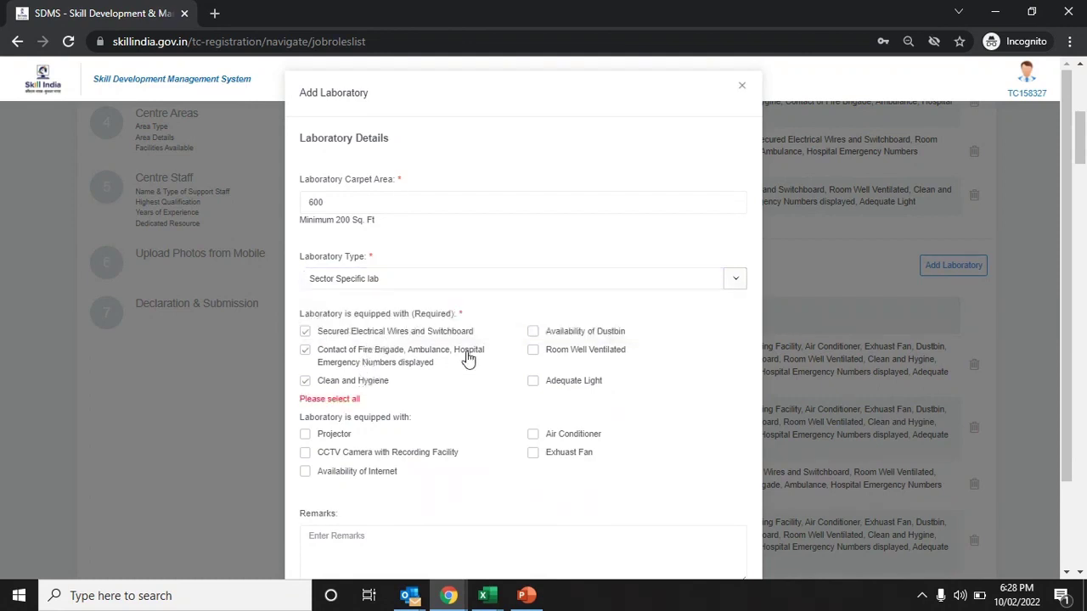
click(540, 334)
click(536, 351)
click(536, 381)
scroll(341, 438, down, 2)
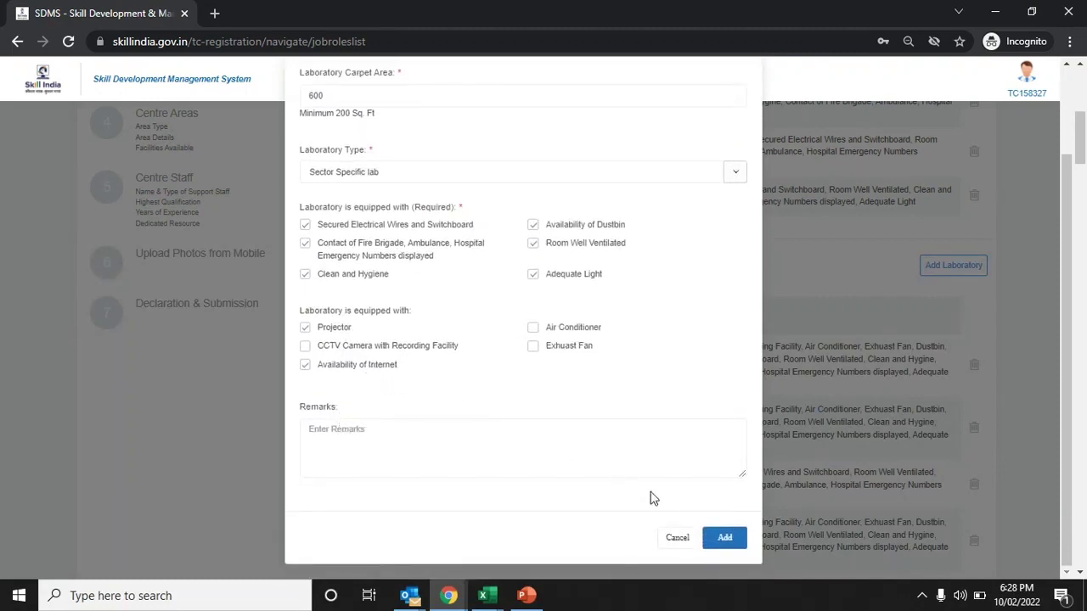
click(723, 540)
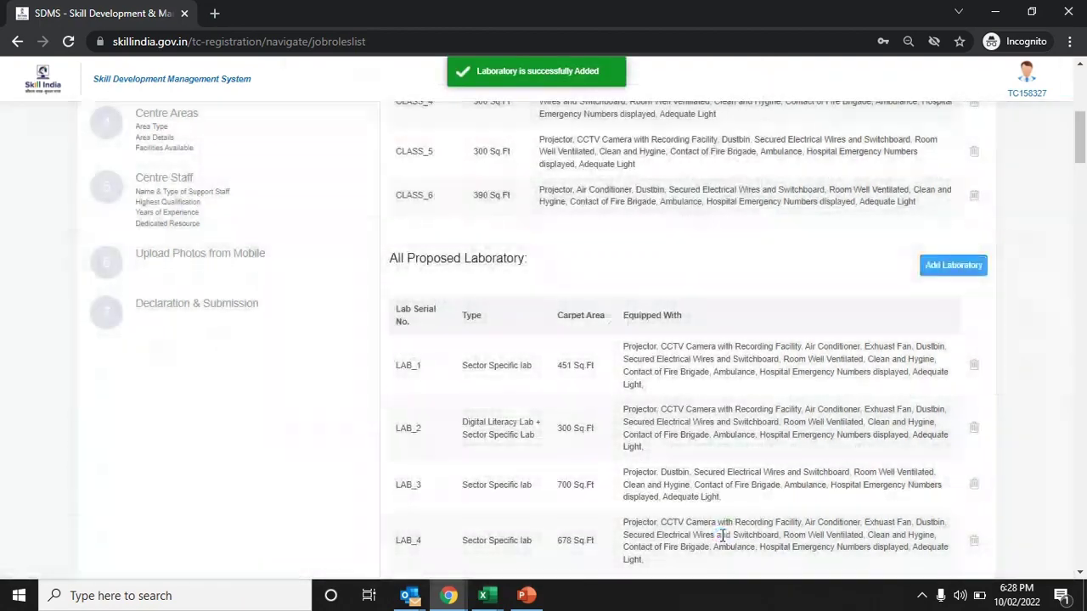
Start a new 890 sq ft hybrid with Sector Specific lab as its laboratory type
scroll(723, 535, down, 5)
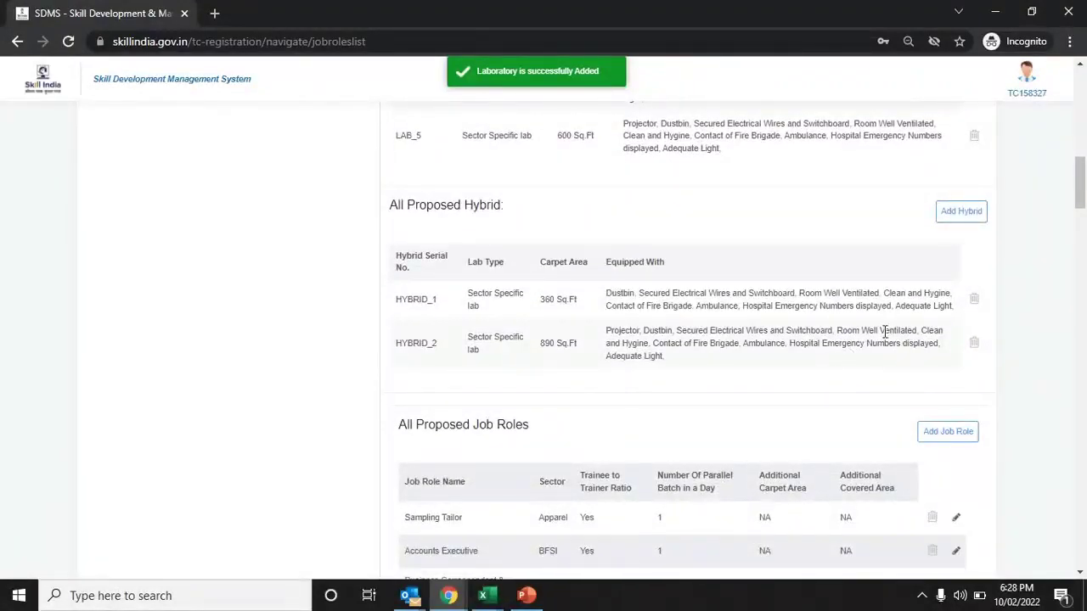
click(955, 217)
click(633, 201)
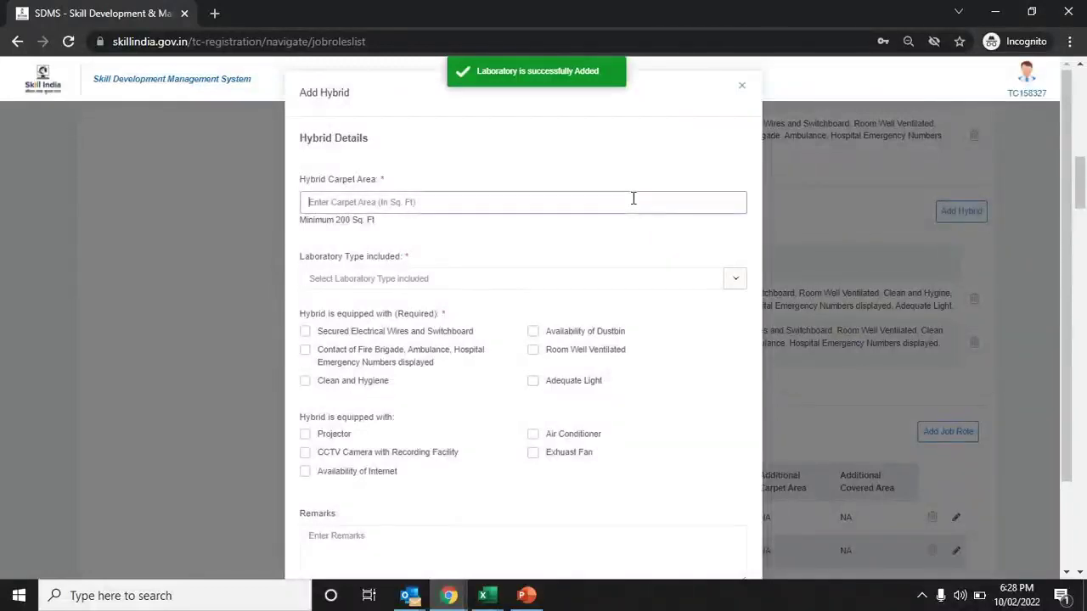
text(890)
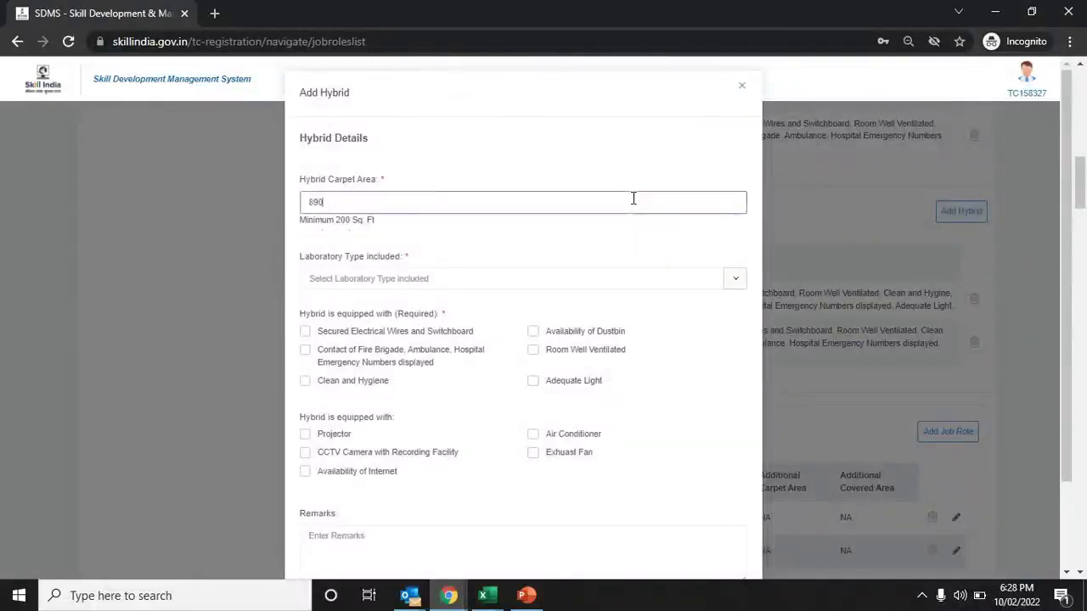
click(645, 280)
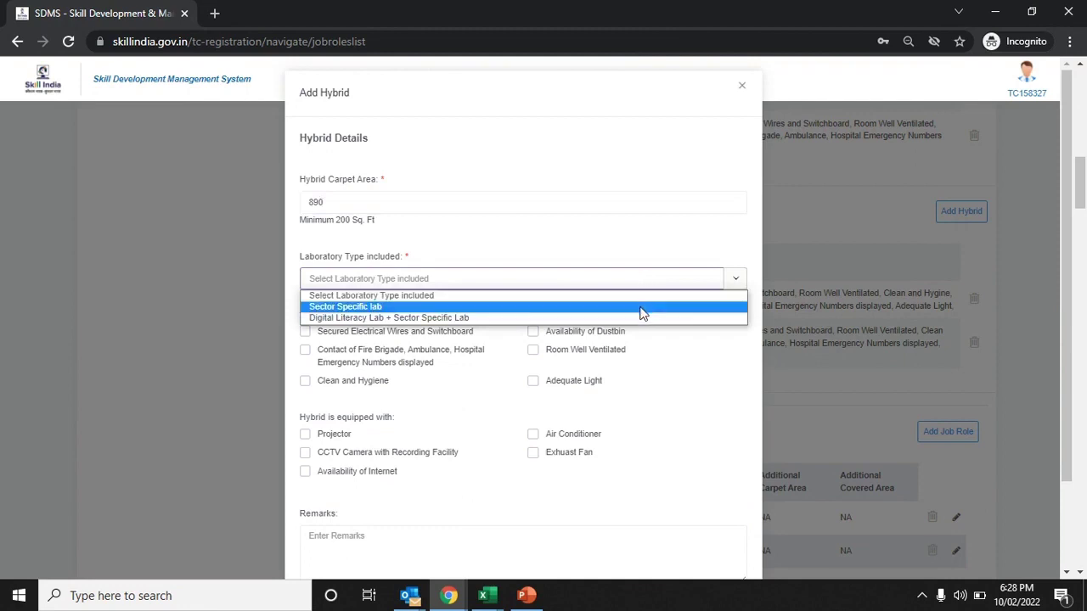
click(641, 309)
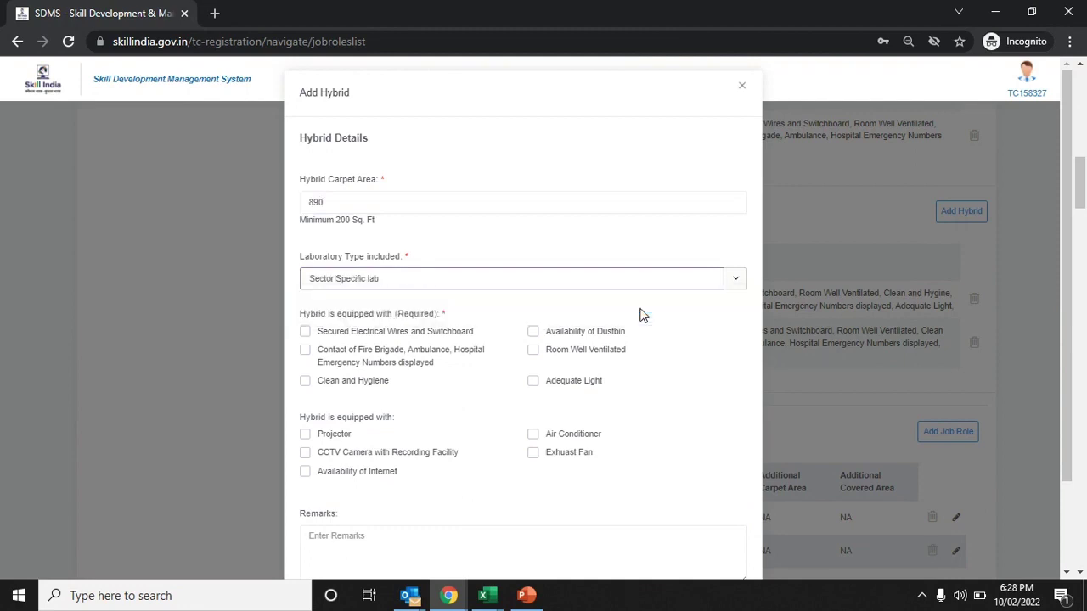
Tick the required amenities plus a CCTV camera with recording, then add the hybrid
click(322, 335)
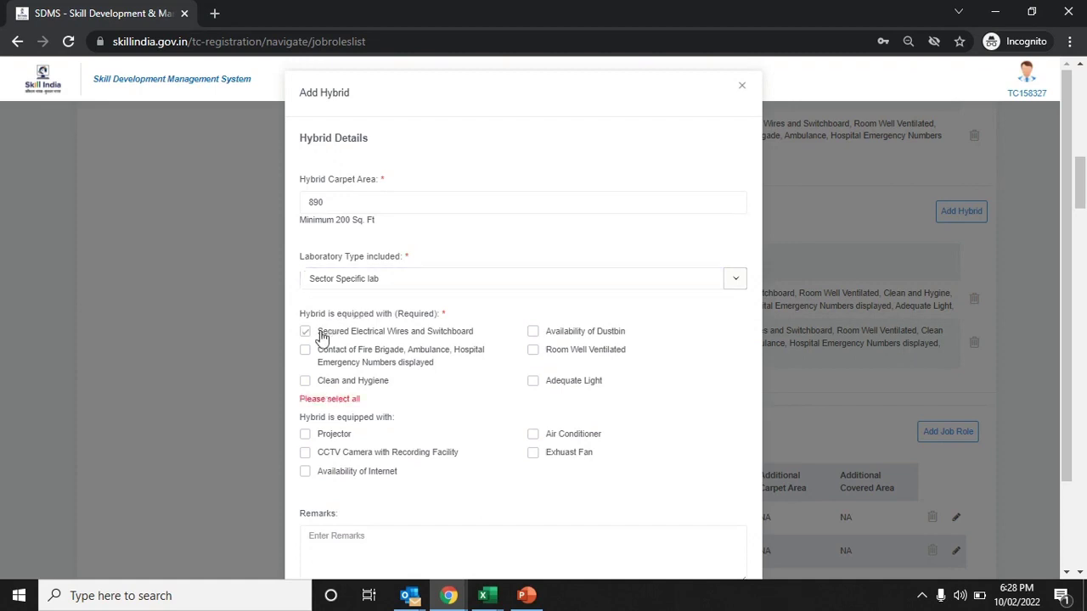
click(318, 381)
click(533, 331)
click(534, 350)
click(534, 382)
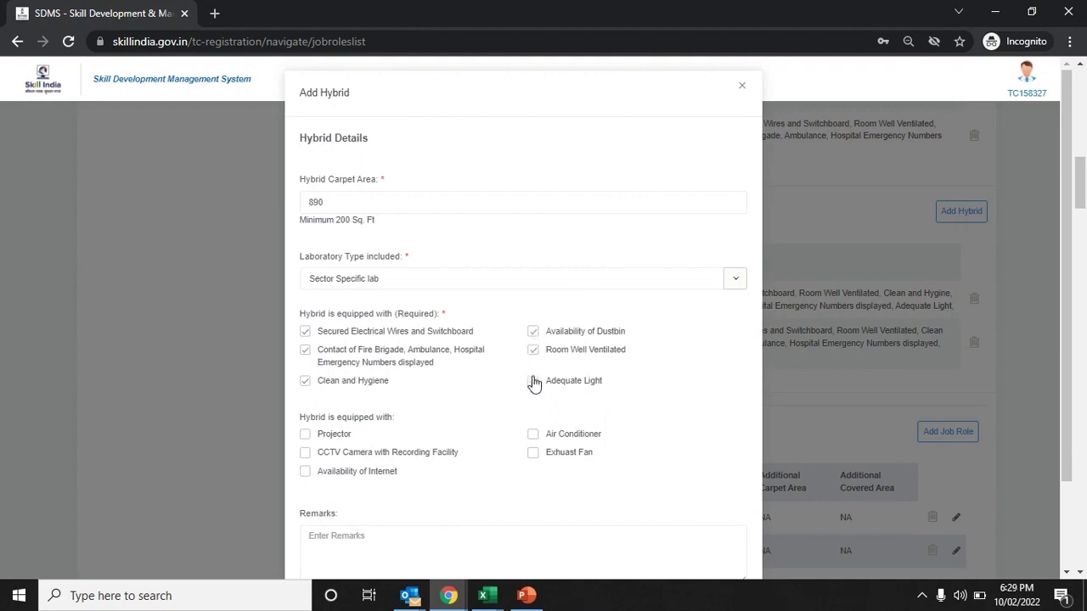
click(352, 455)
scroll(352, 475, down, 2)
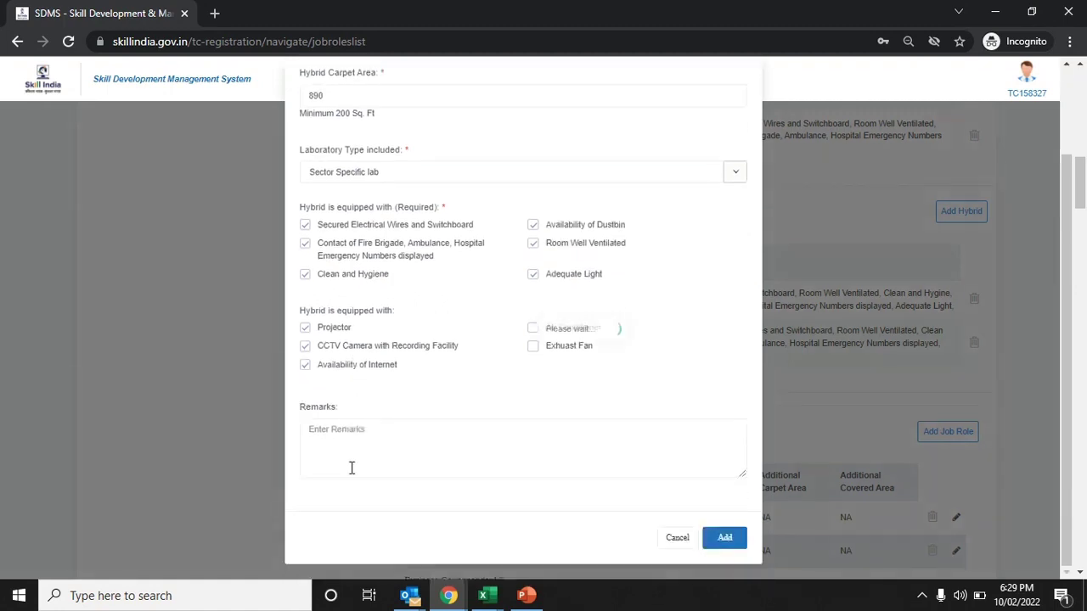
click(724, 540)
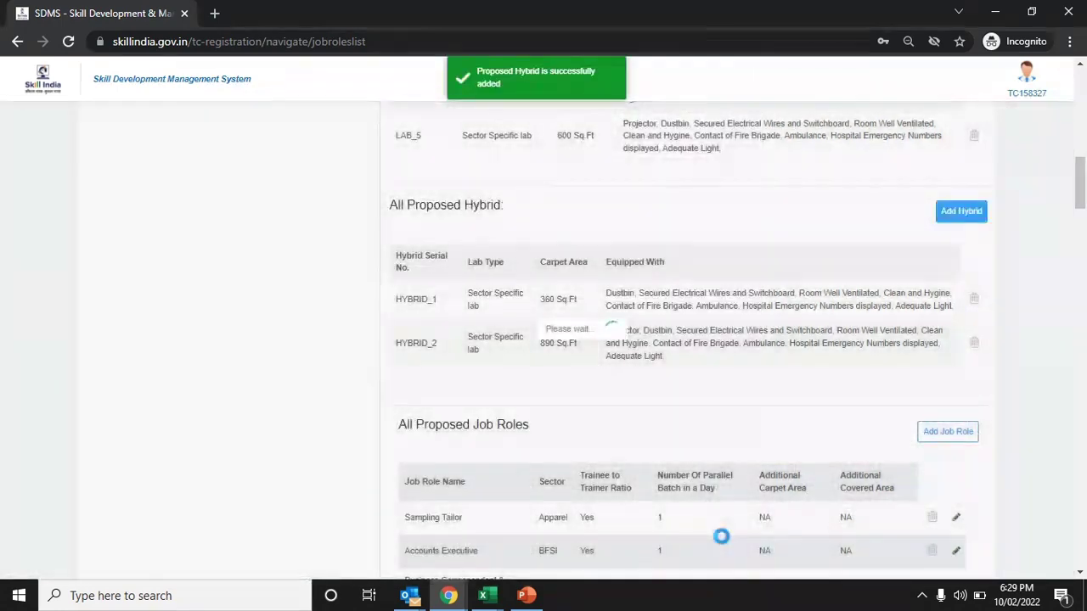
Start a new job role with sector BFSI and role Microfinance Executive
scroll(721, 543, down, 3)
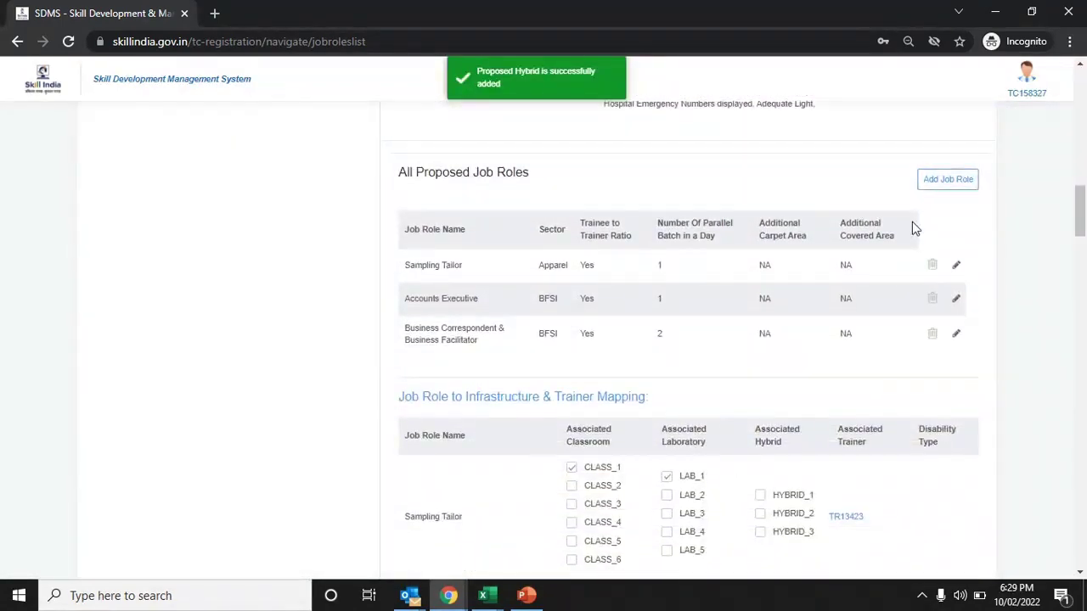
click(944, 181)
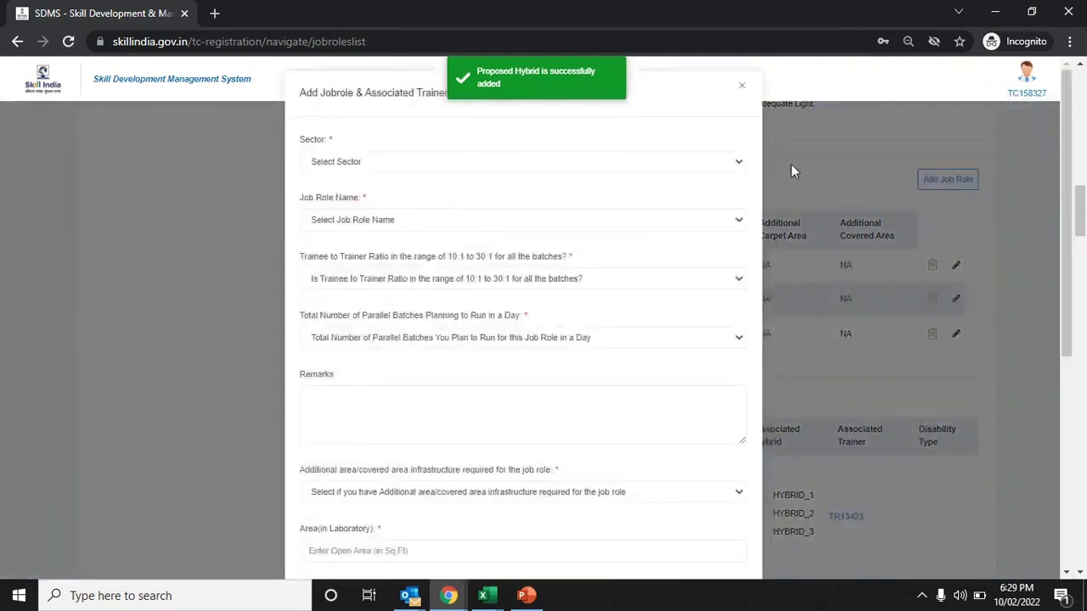
click(735, 168)
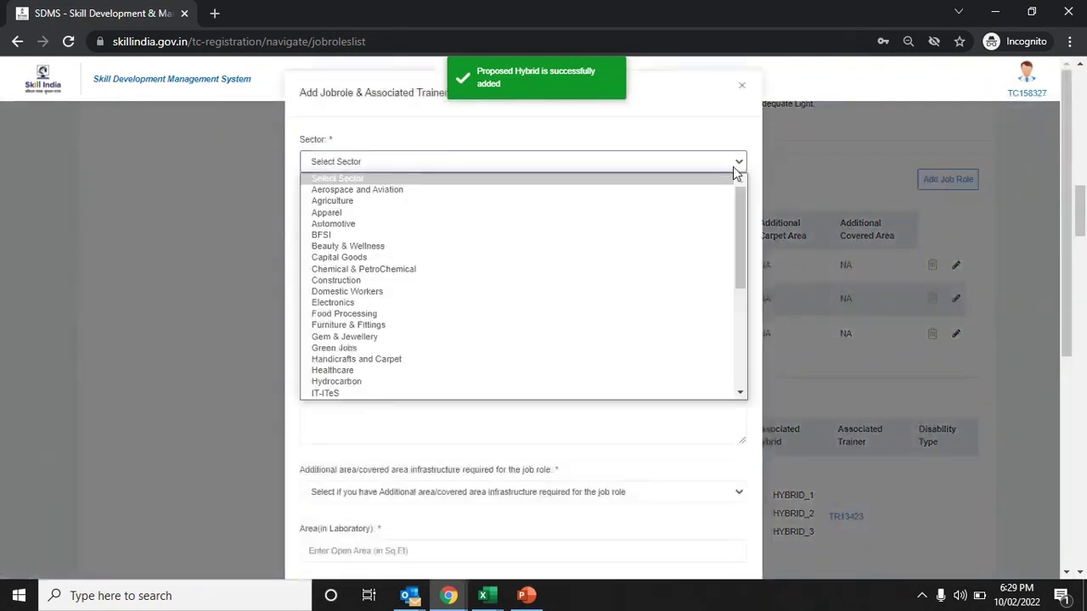
click(693, 236)
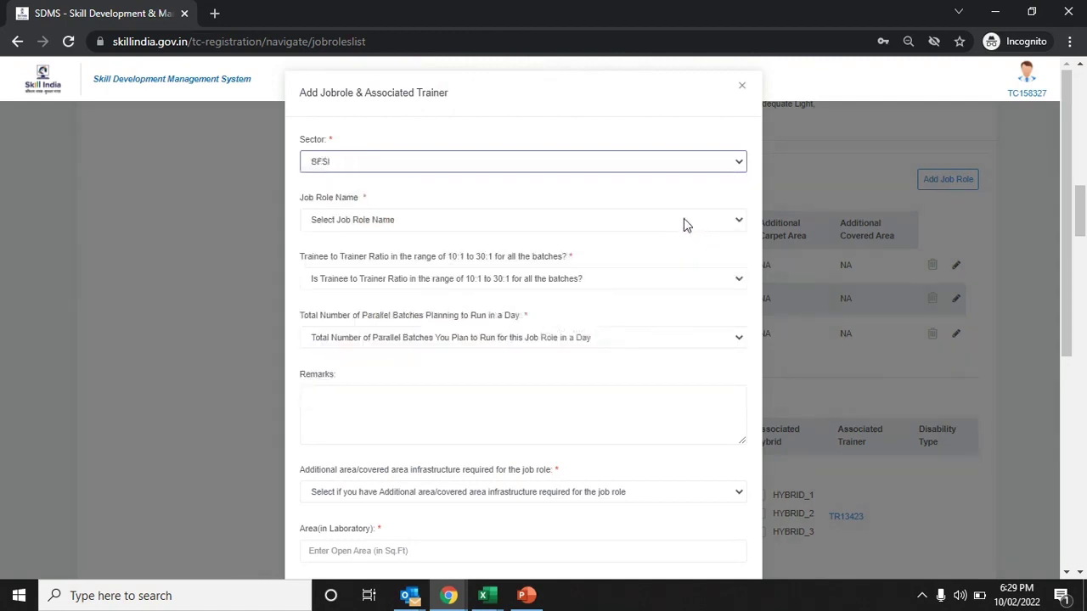
click(683, 219)
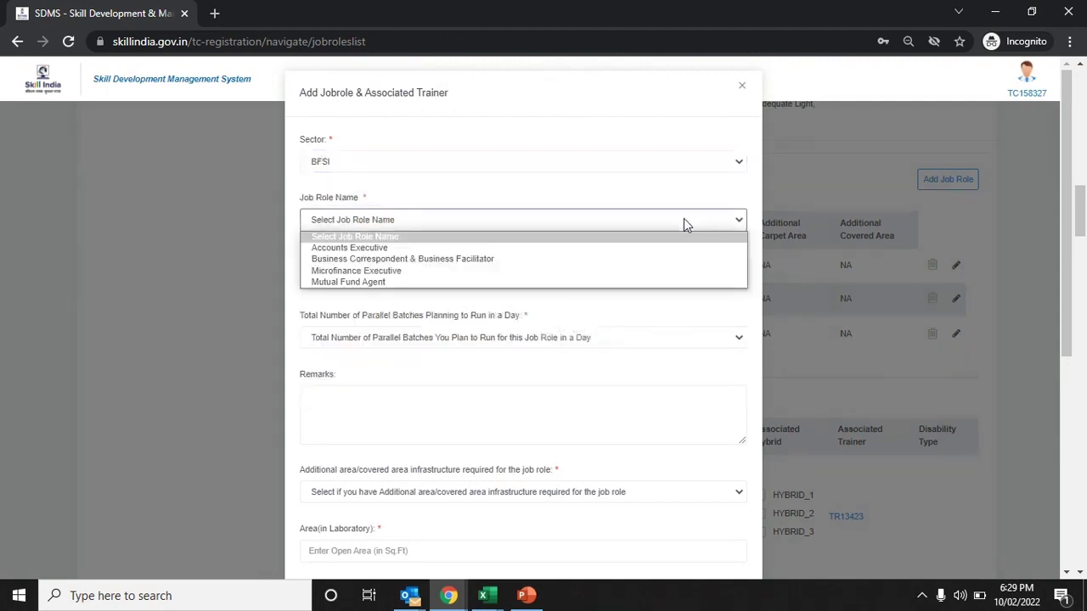
click(653, 271)
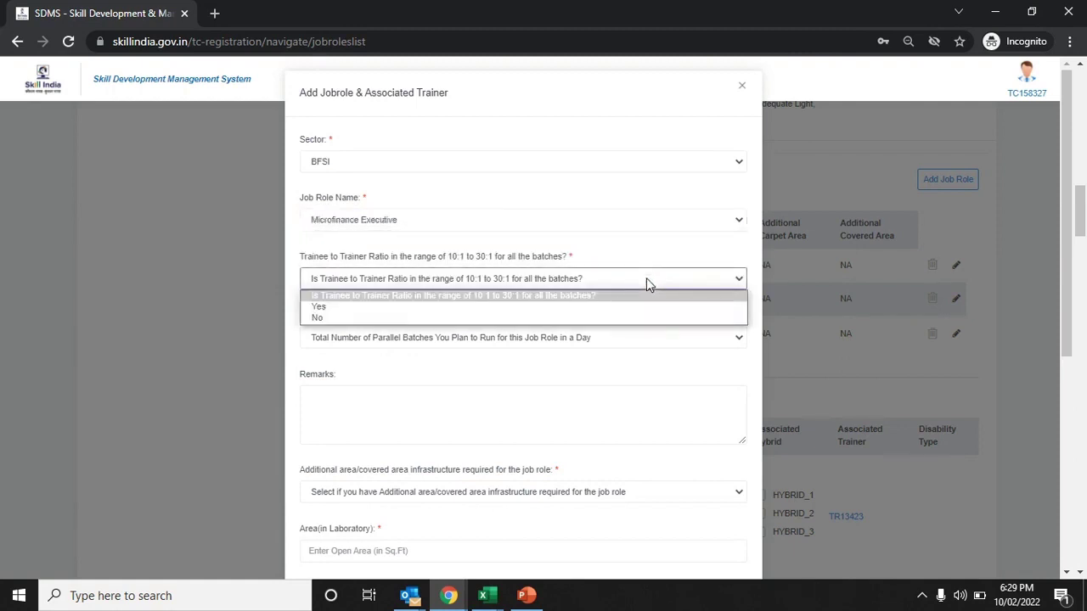
Answer trainer ratio Yes, 1 parallel batch per day, and No additional area
click(633, 307)
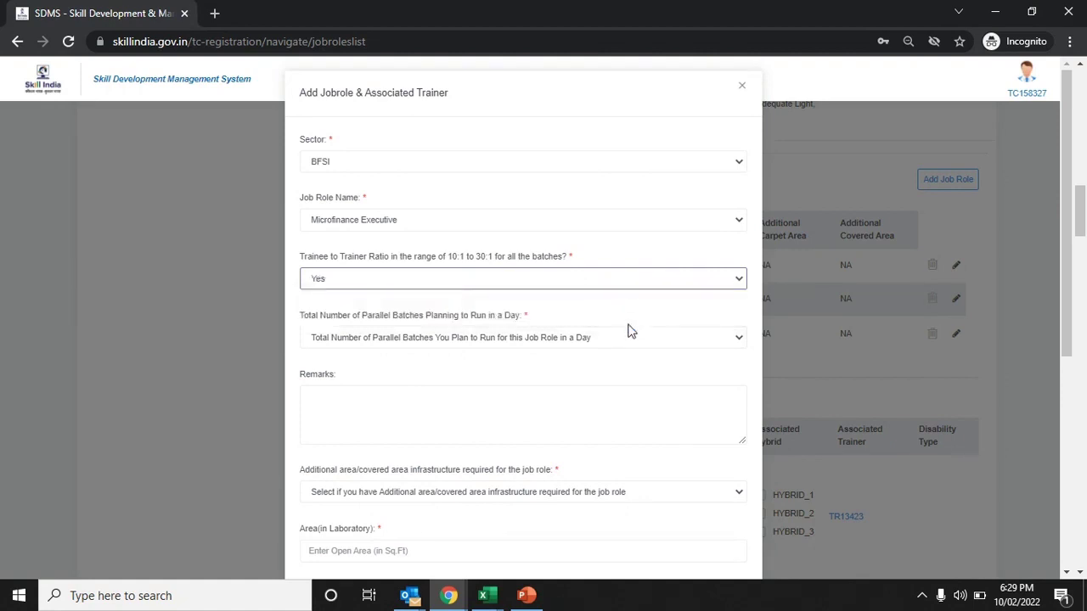
click(628, 339)
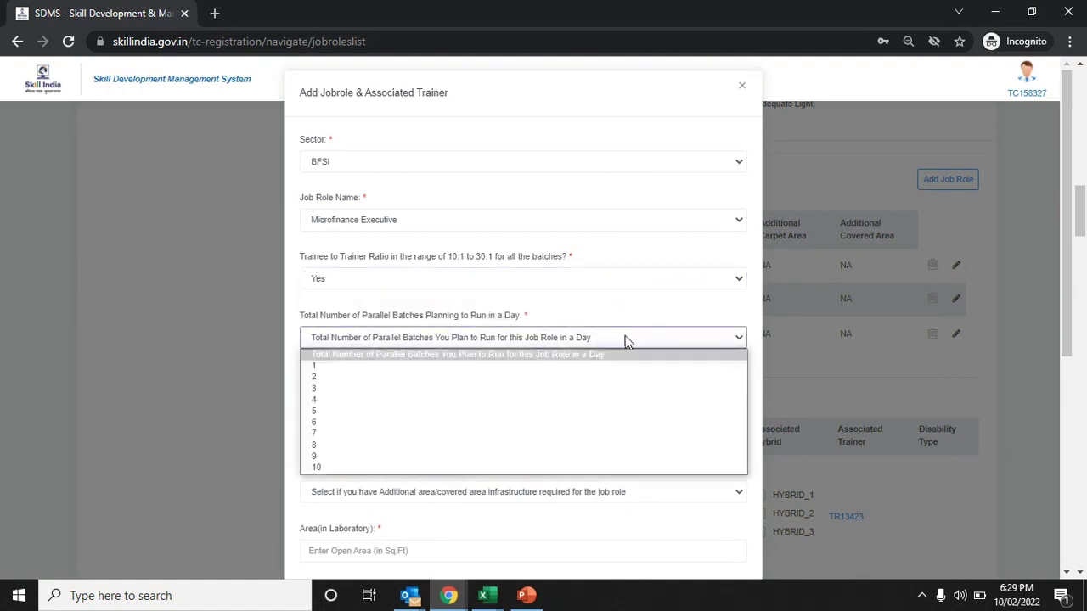
click(612, 366)
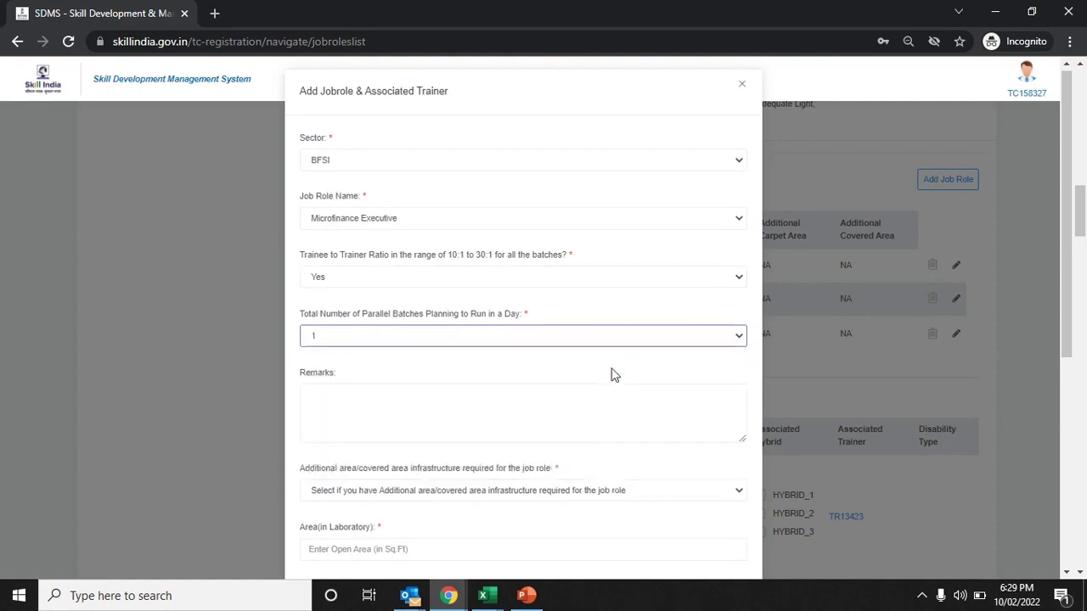
scroll(614, 374, down, 2)
click(650, 314)
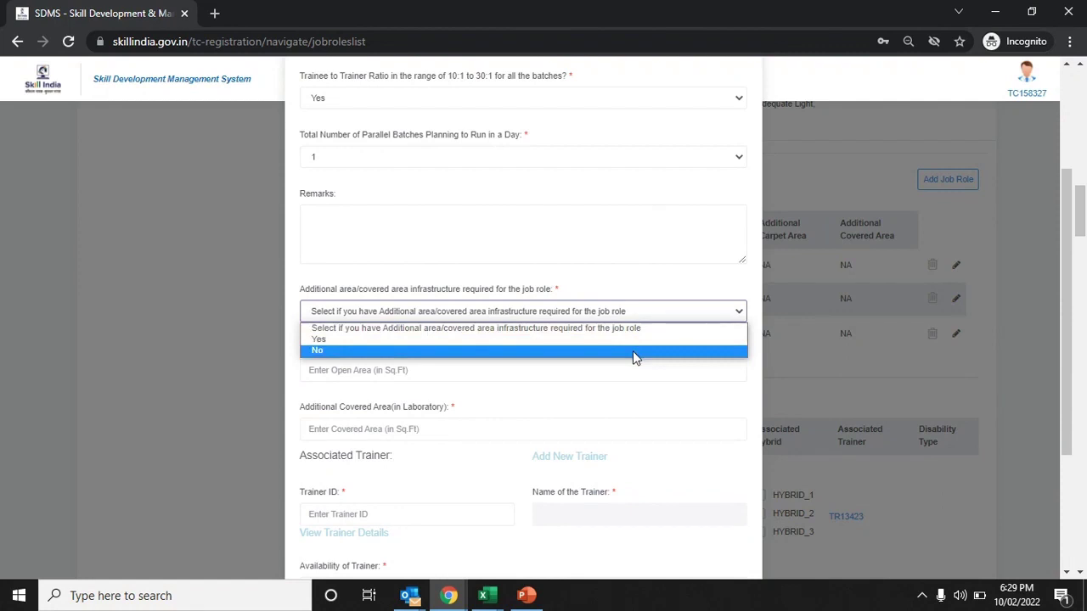
scroll(632, 357, down, 3)
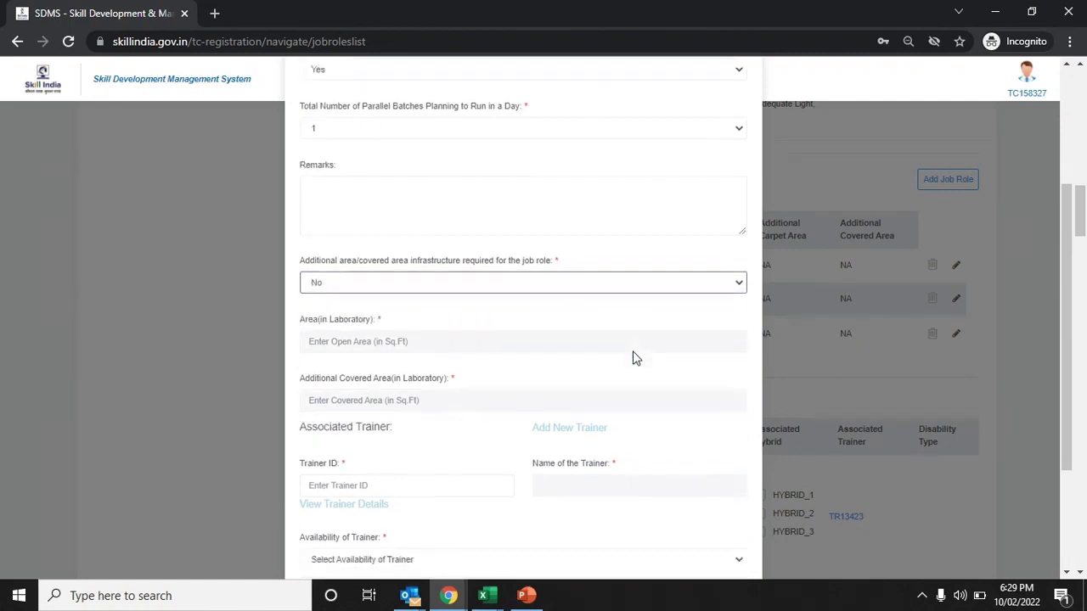
Enter the trainer's ID and check the loaded trainer details
click(450, 308)
text(TR)
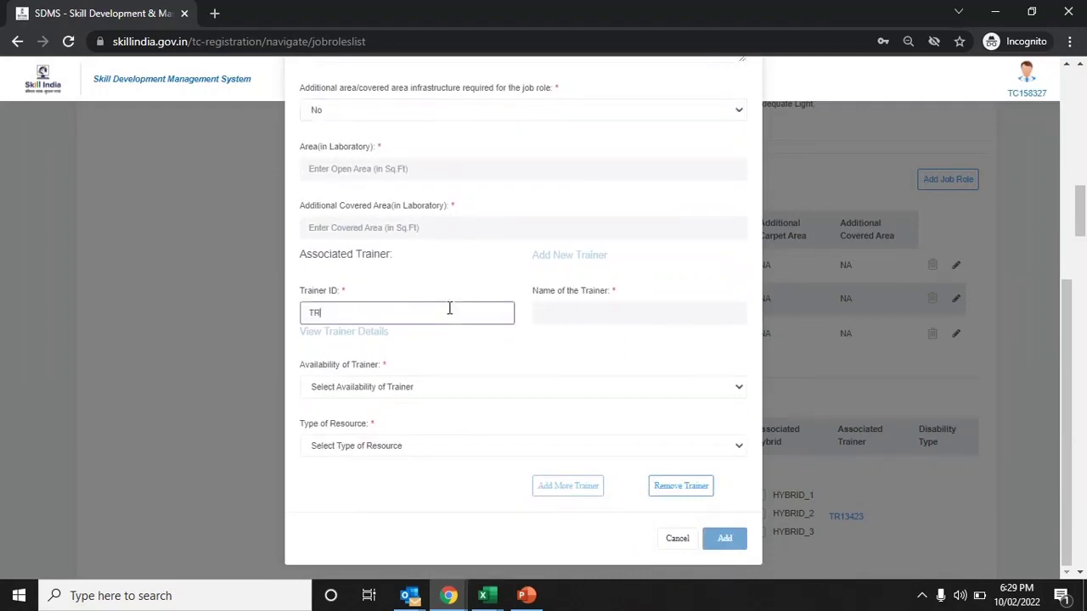
text(43332)
key(Tab)
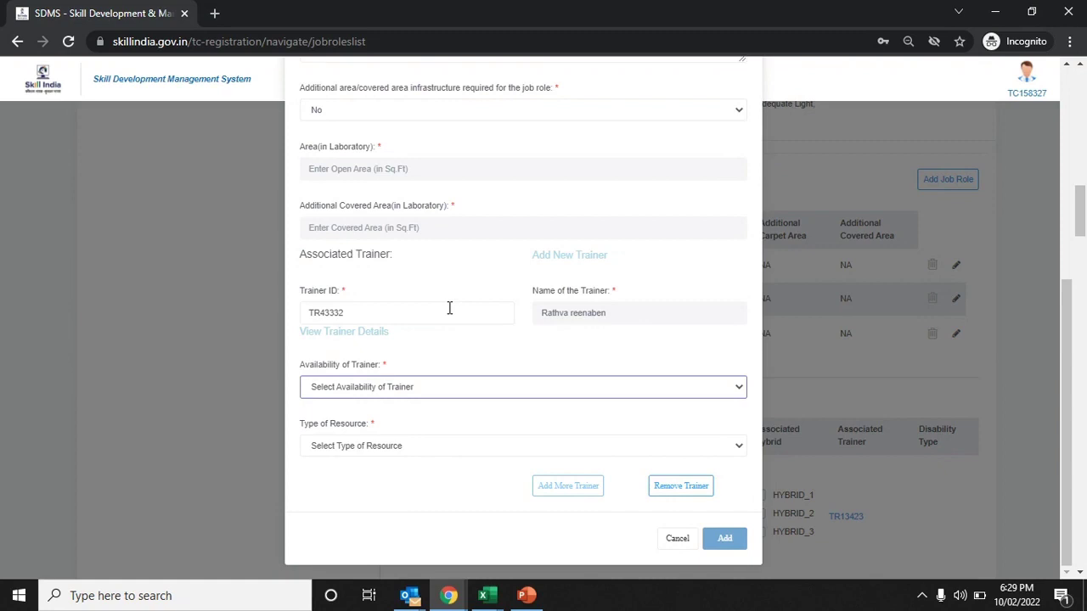
click(371, 332)
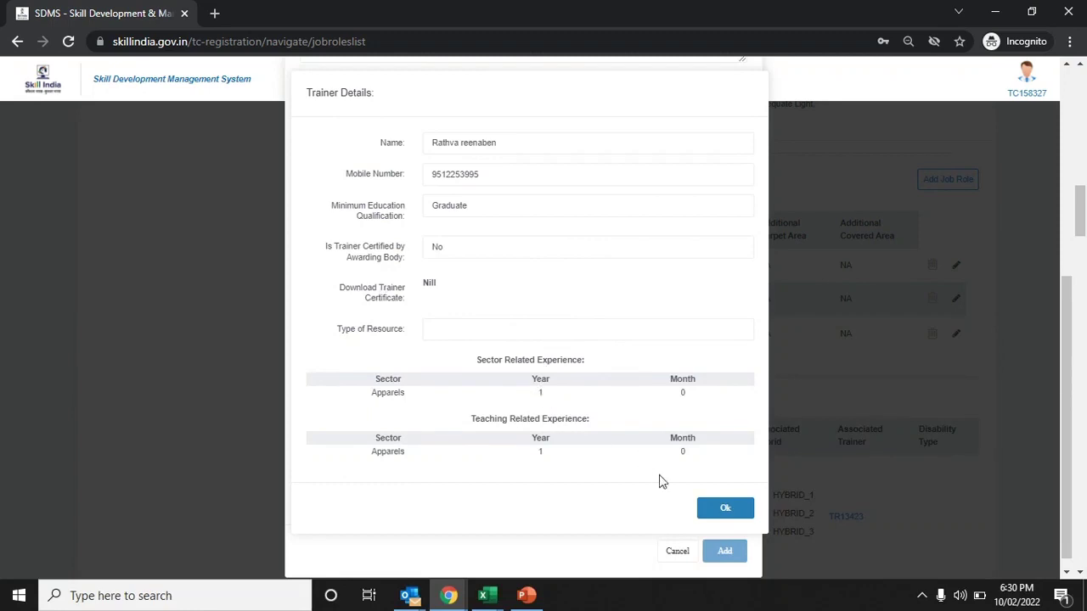
click(720, 506)
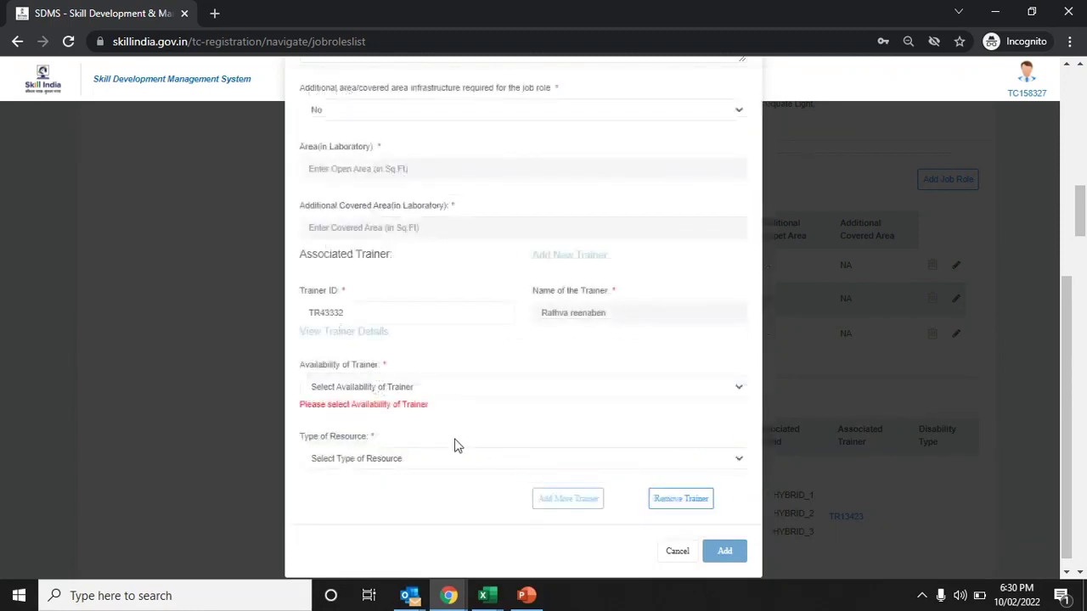
Set the trainer to Full Time availability and Shared resource type, and add the job role
click(436, 389)
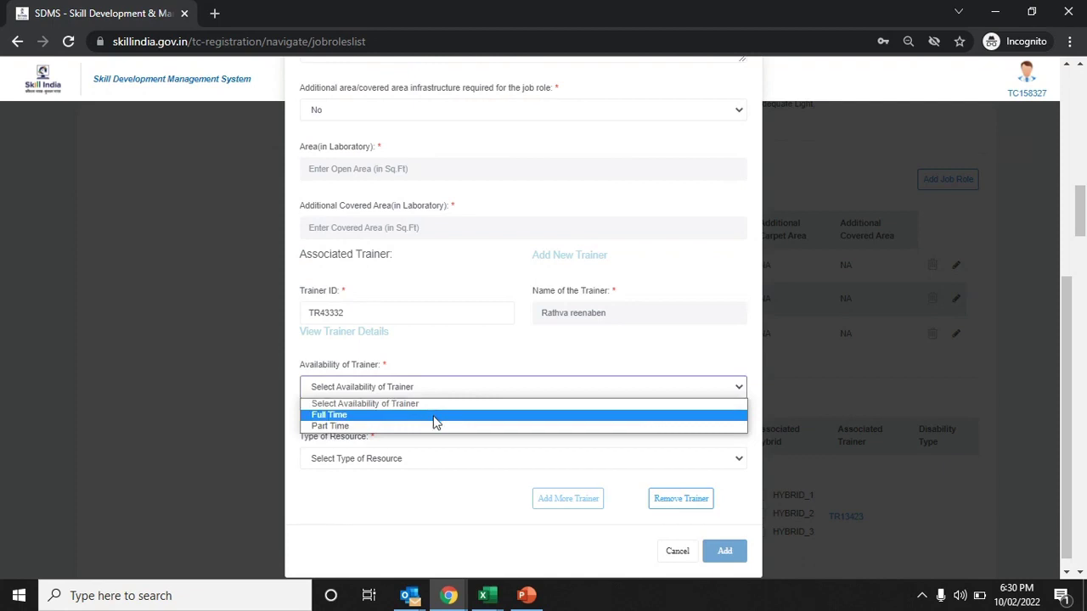
click(434, 416)
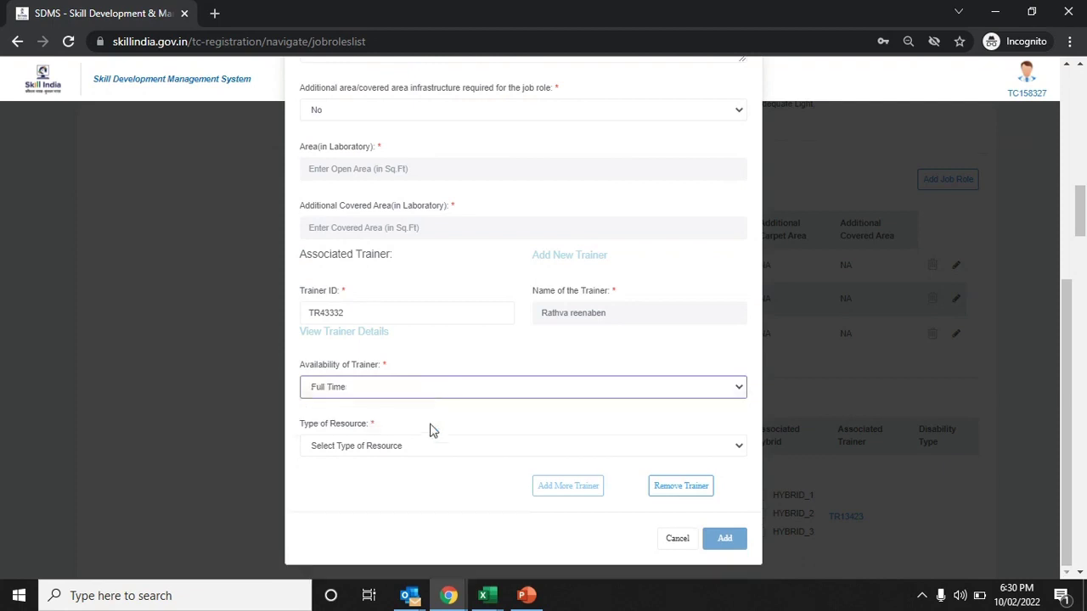
click(425, 447)
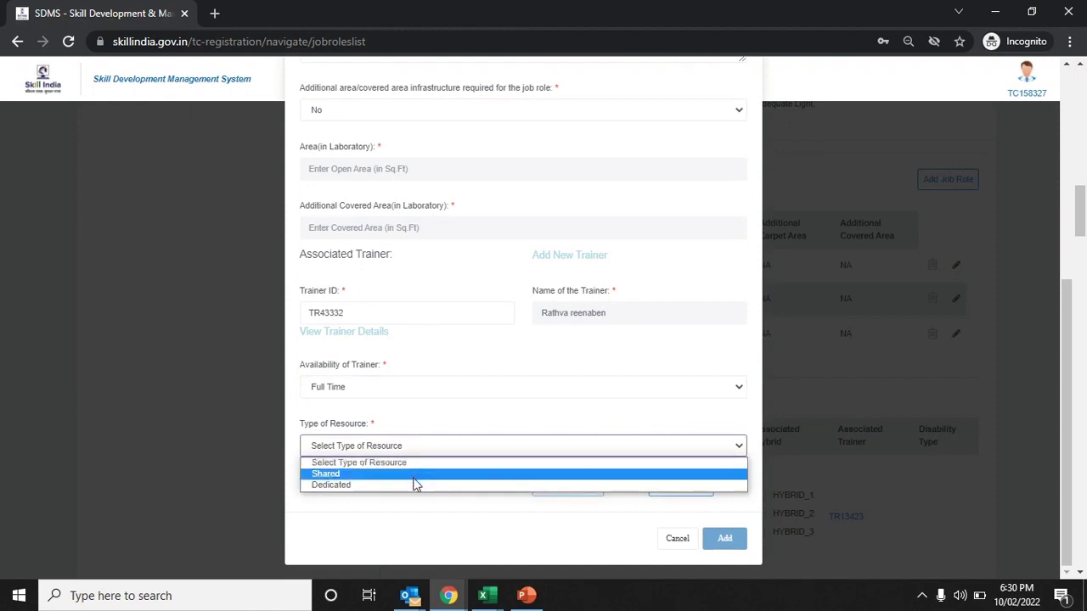
click(414, 477)
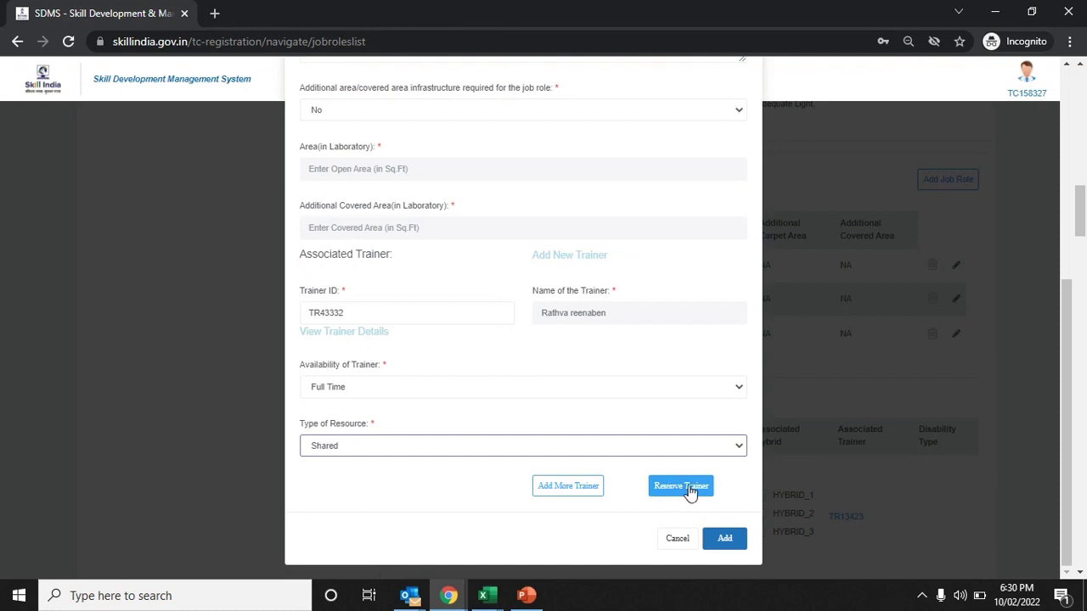
click(722, 540)
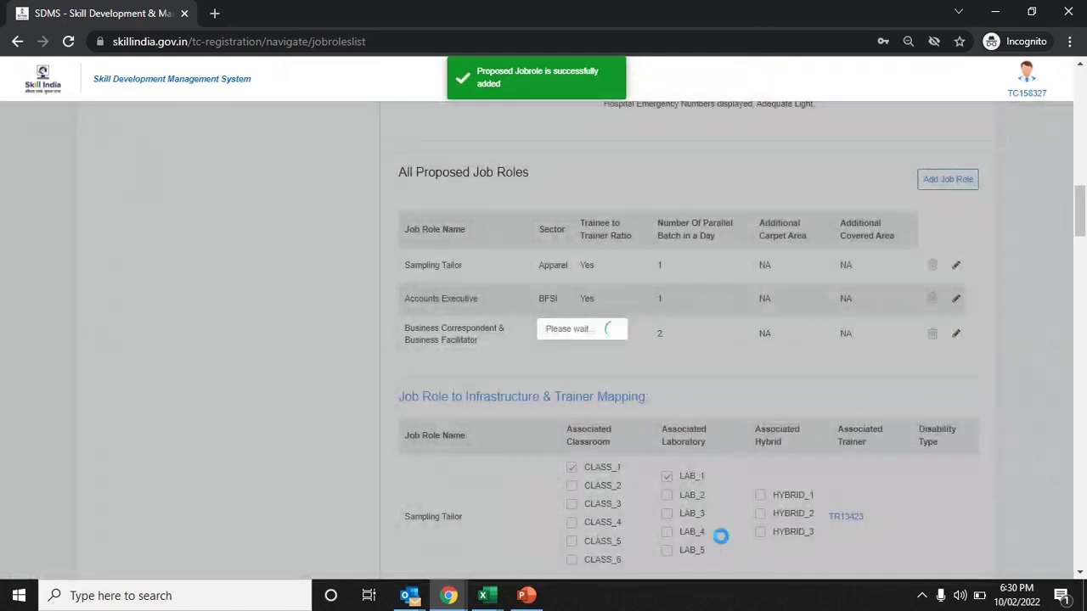
Tick CLASS_6 and HYBRID_3 in the Microfinance Executive row of the infrastructure mapping table
scroll(721, 536, down, 6)
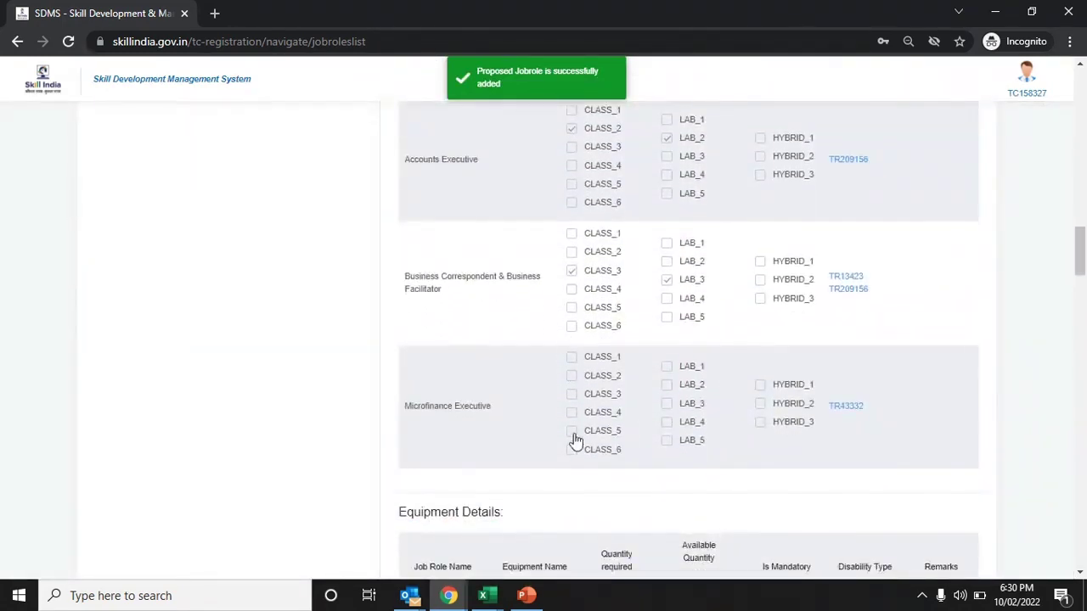
click(572, 451)
click(762, 427)
scroll(718, 251, up, 2)
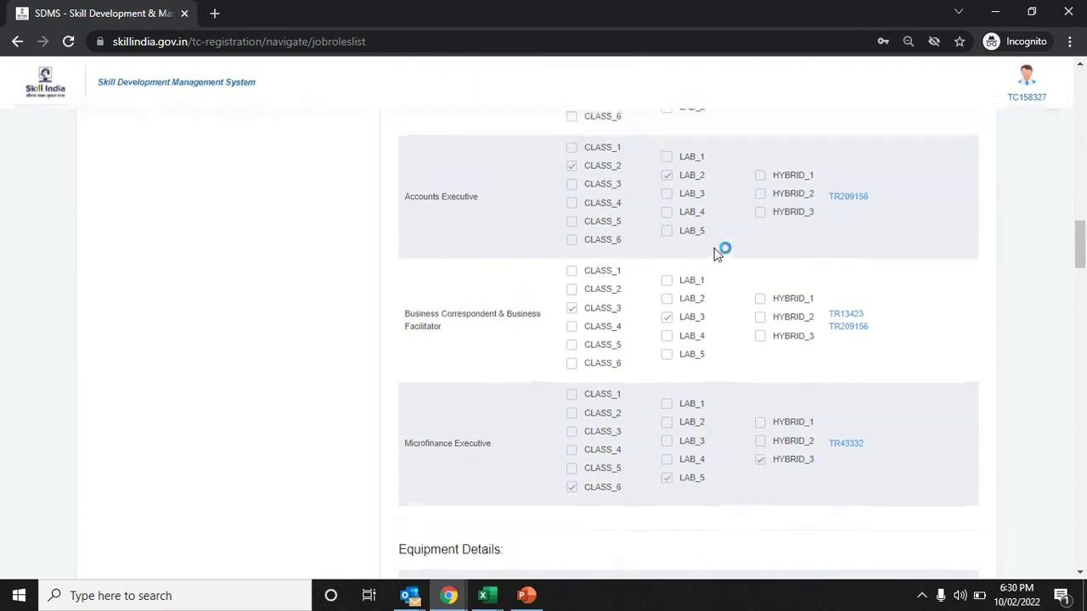
scroll(718, 253, down, 2)
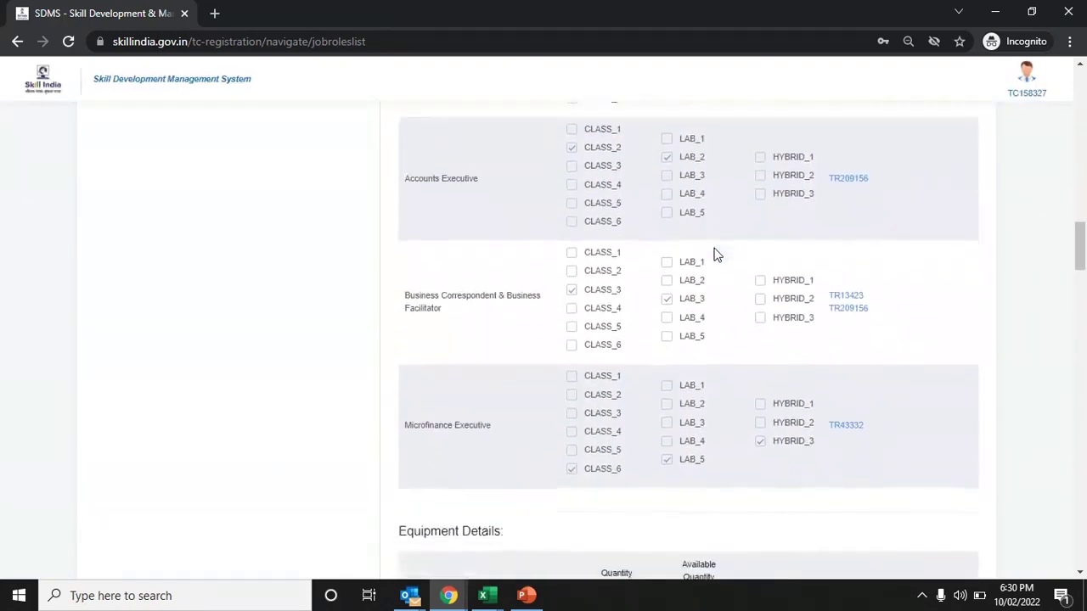
scroll(713, 252, down, 10)
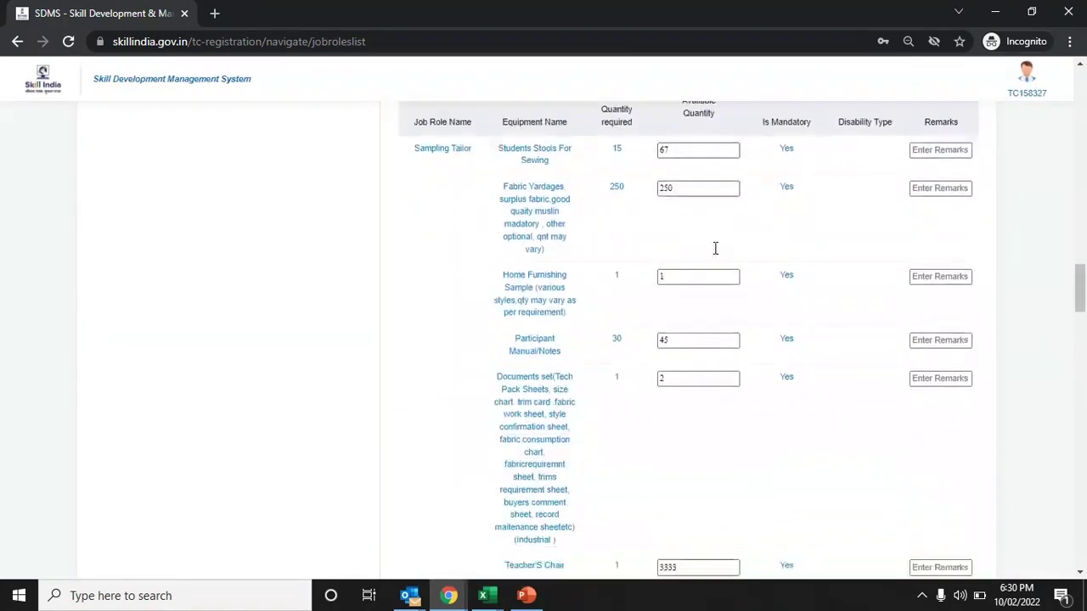
Enter Microfinance Executive equipment quantities 2, 2, 5, 2 and 50, then save and continue
scroll(715, 247, down, 10)
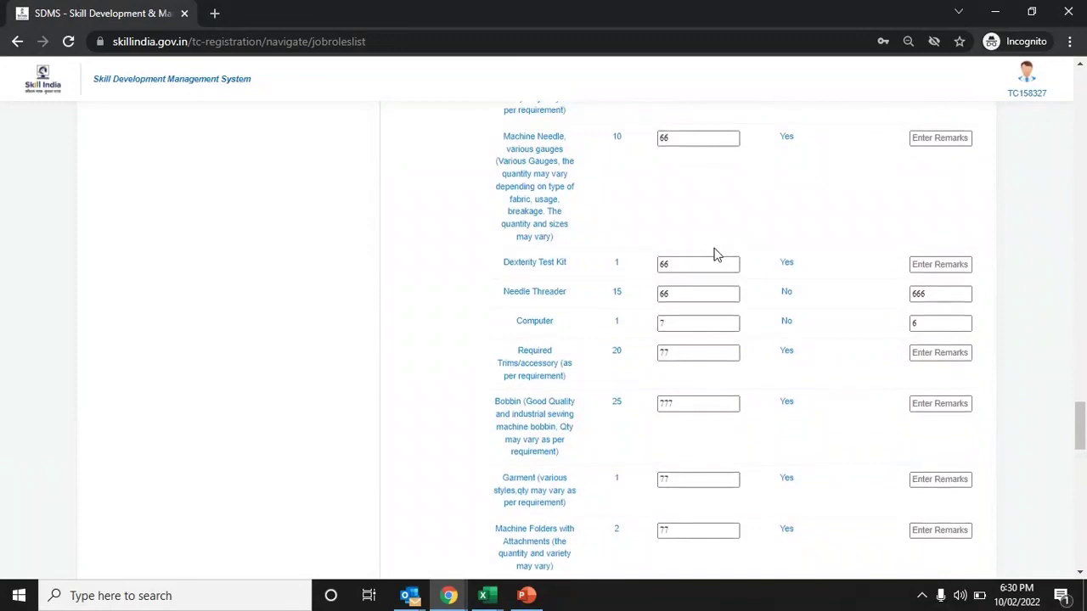
scroll(715, 250, down, 6)
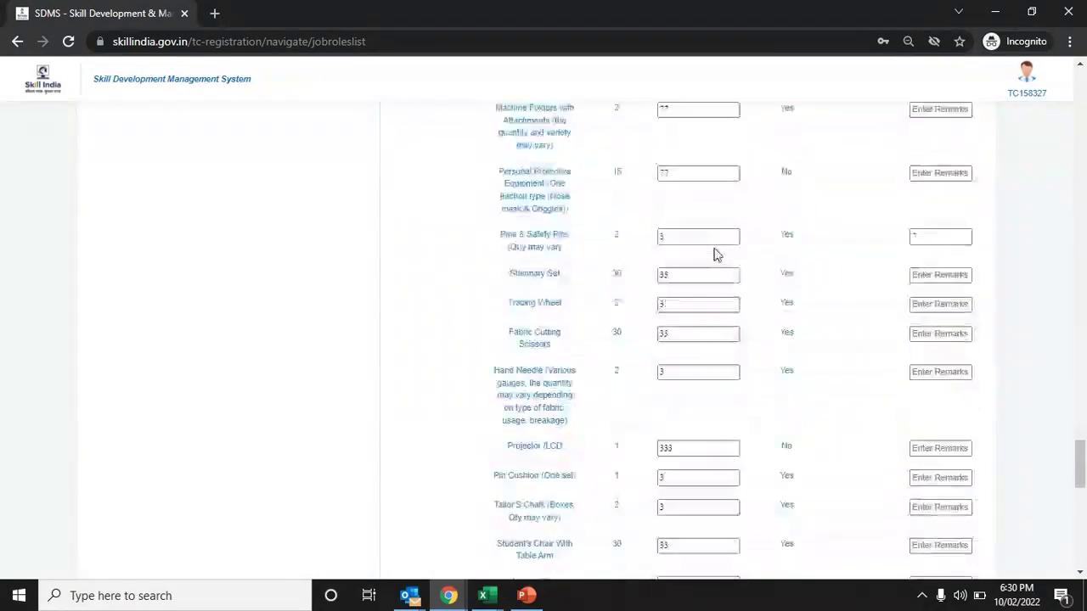
scroll(715, 252, down, 10)
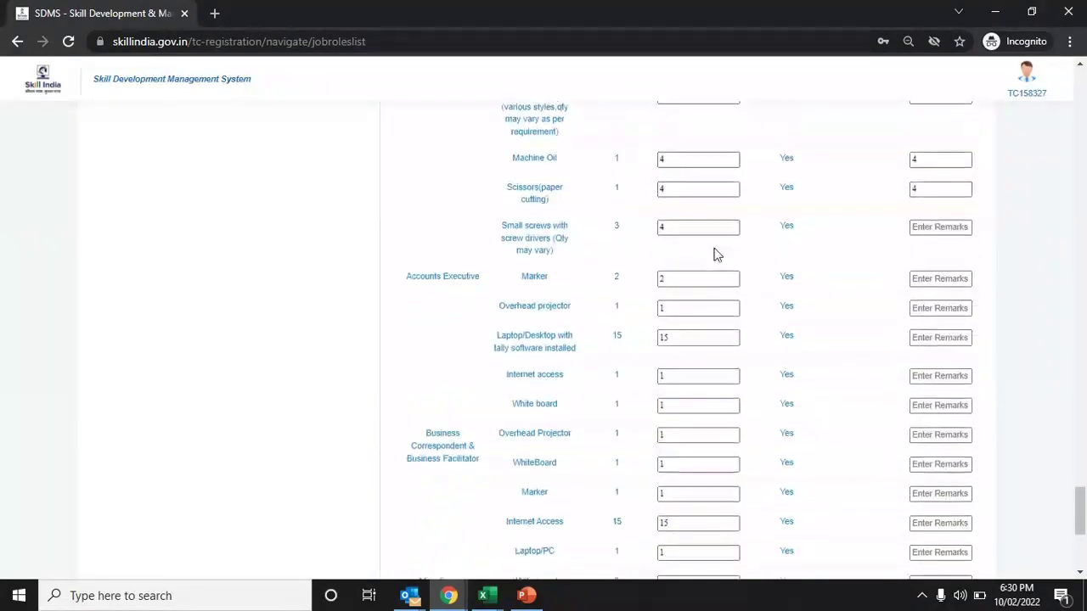
click(694, 241)
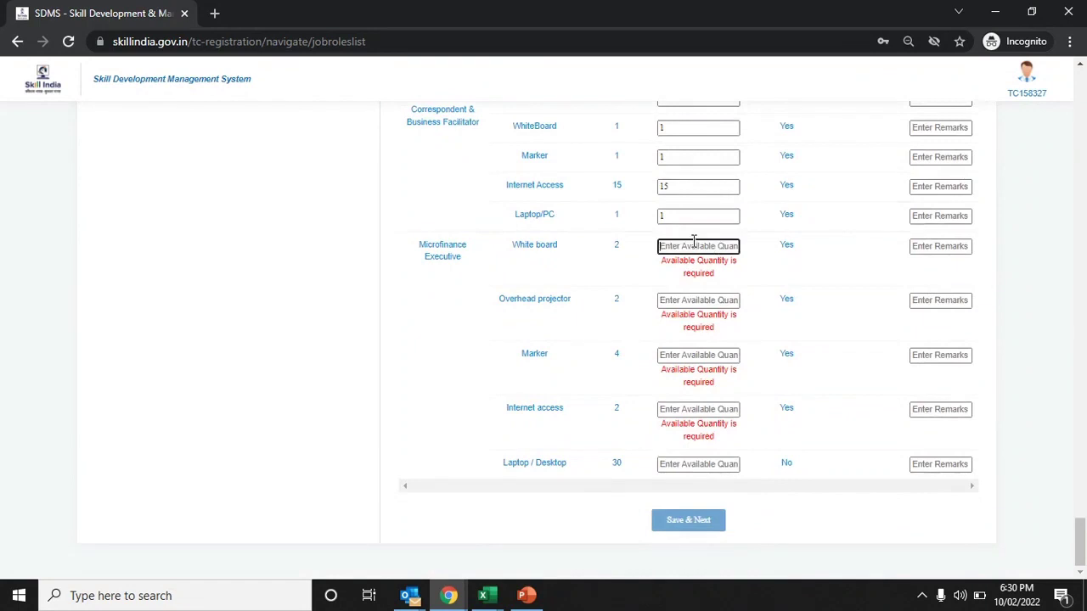
text(2)
key(Tab)
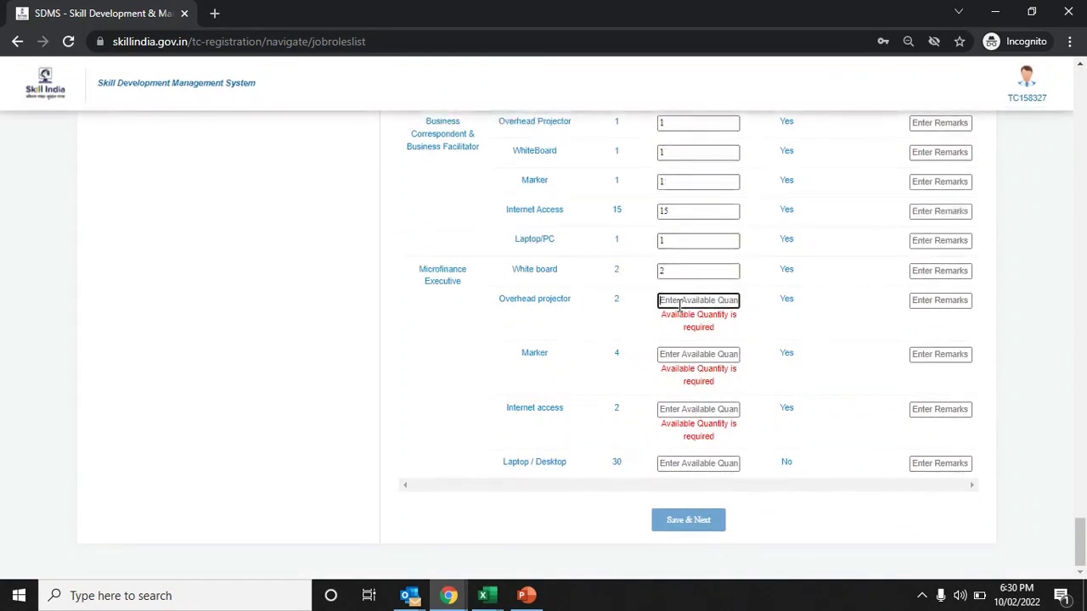
text(2)
click(679, 355)
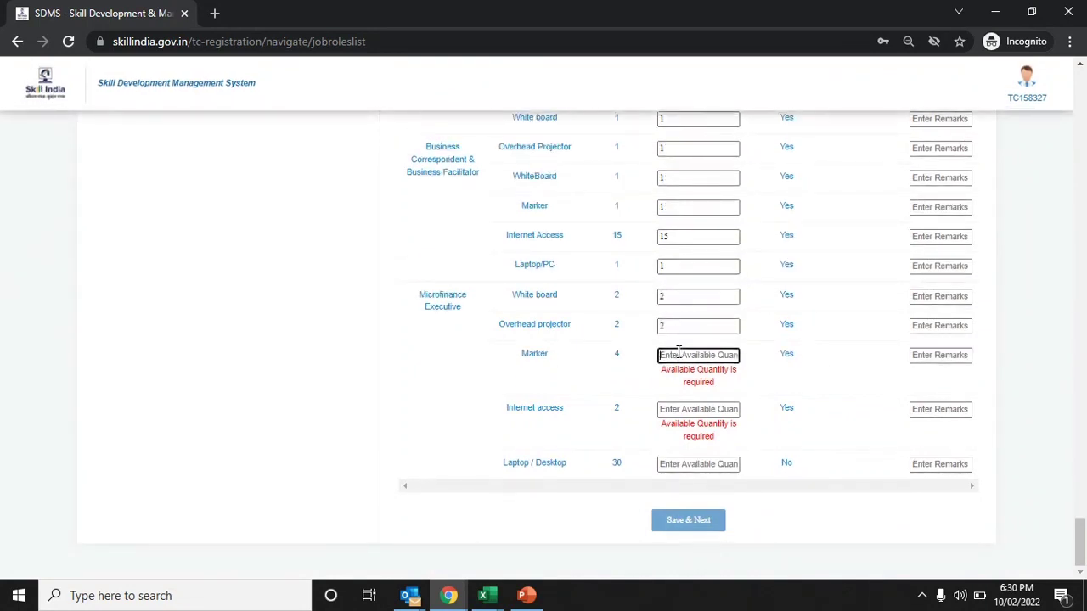
text(5)
click(676, 409)
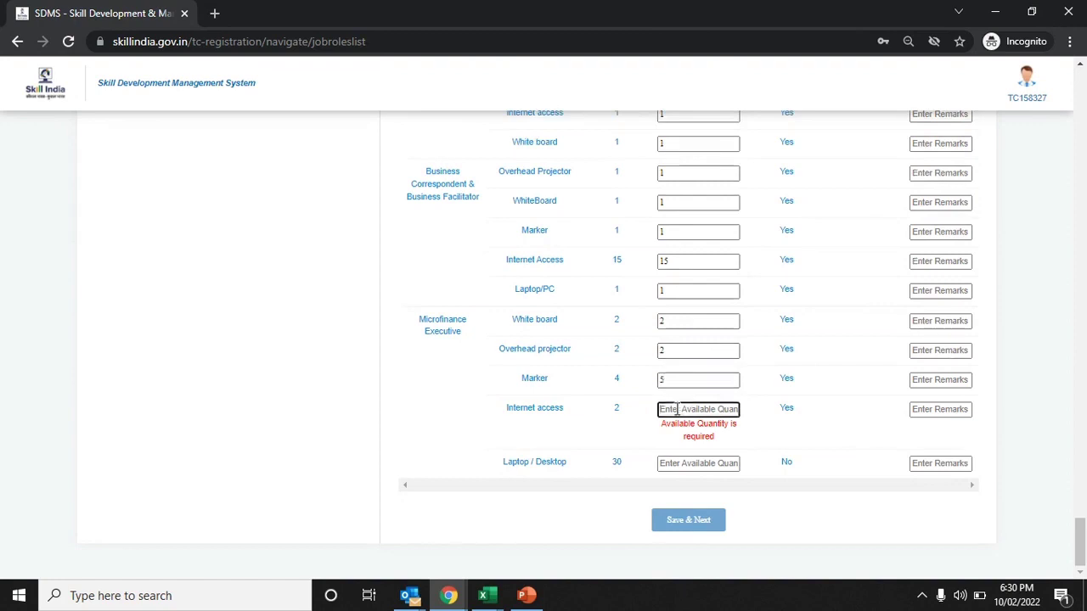
text(2)
click(672, 464)
text(50)
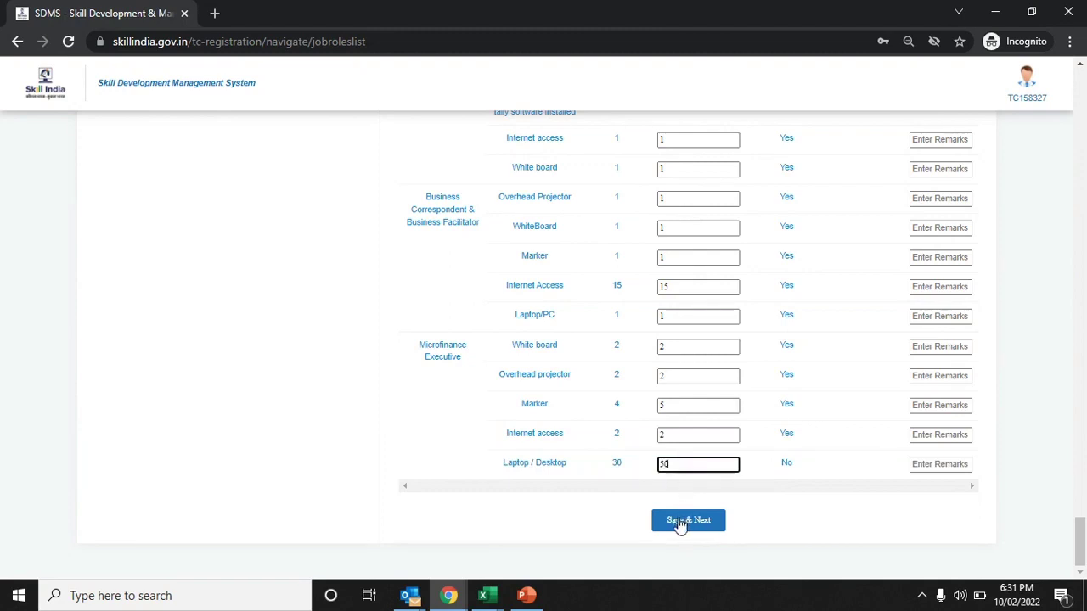
click(679, 521)
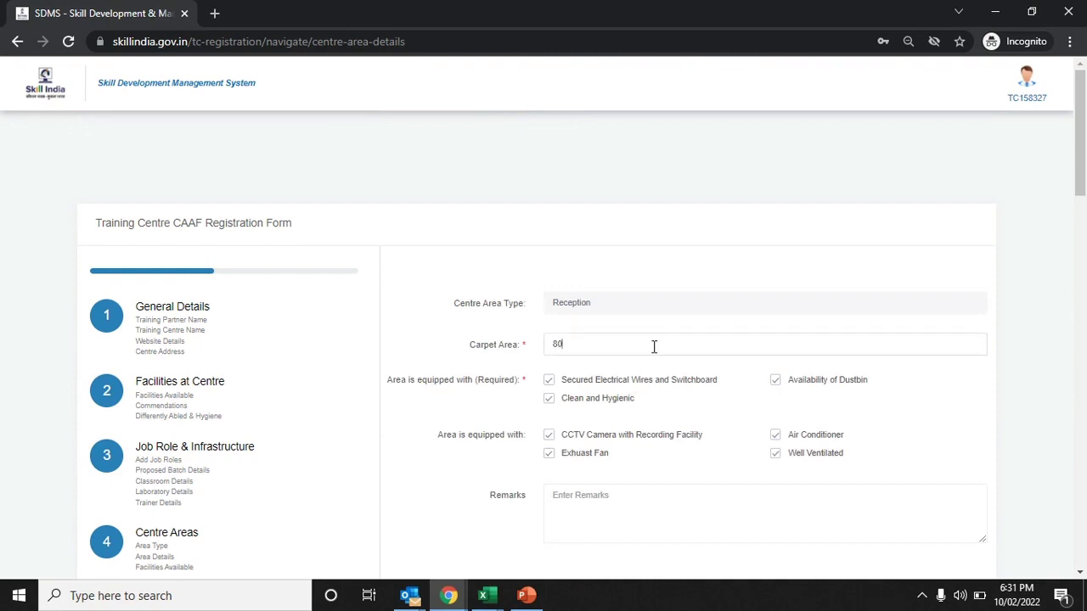
Set the Reception carpet area to 290 and review the Placement & Entrepreneurship Cell area
key(BackSpace)
key(BackSpace)
text(2)
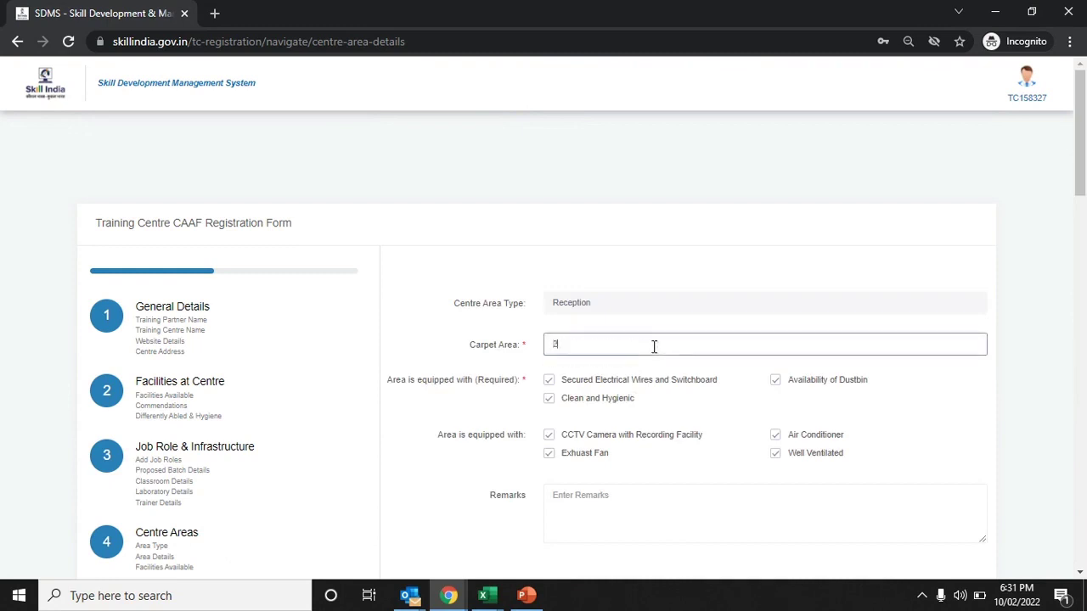
scroll(653, 347, down, 1)
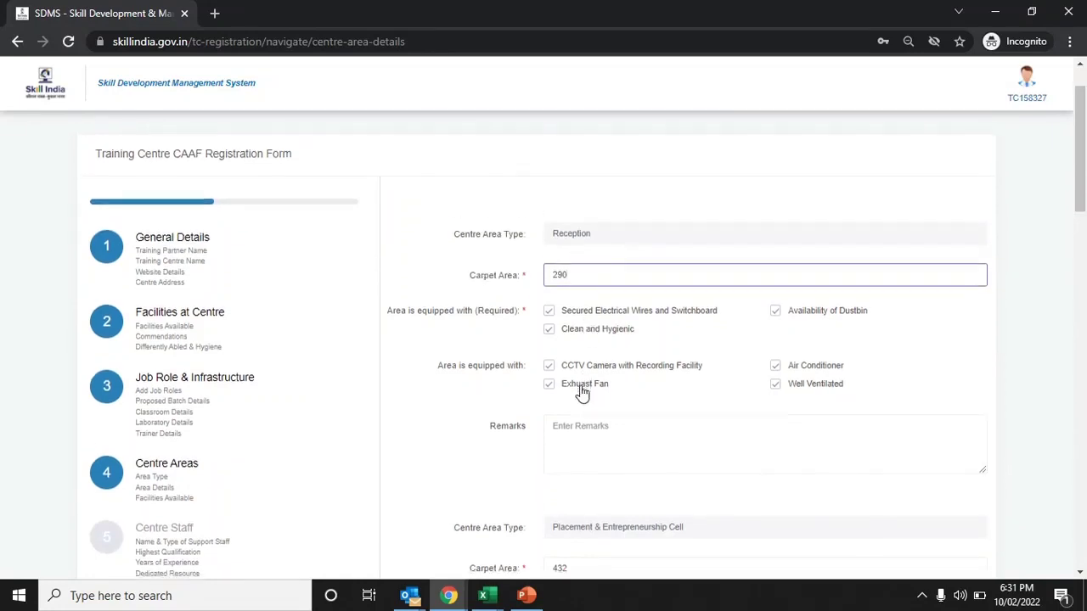
scroll(581, 388, down, 3)
scroll(580, 389, down, 1)
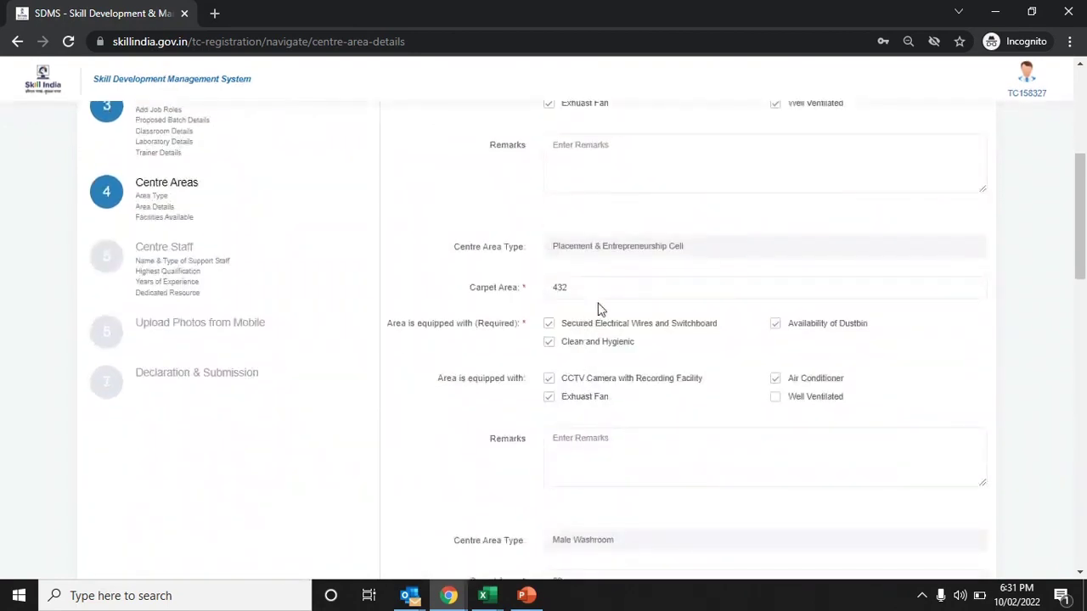
scroll(599, 310, up, 2)
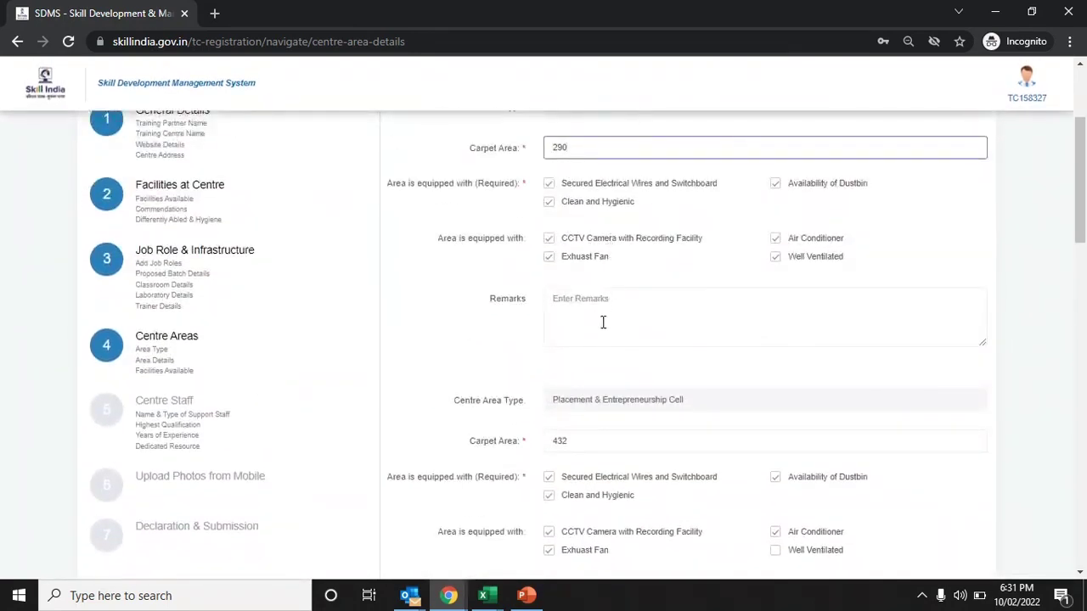
scroll(602, 322, down, 1)
click(589, 370)
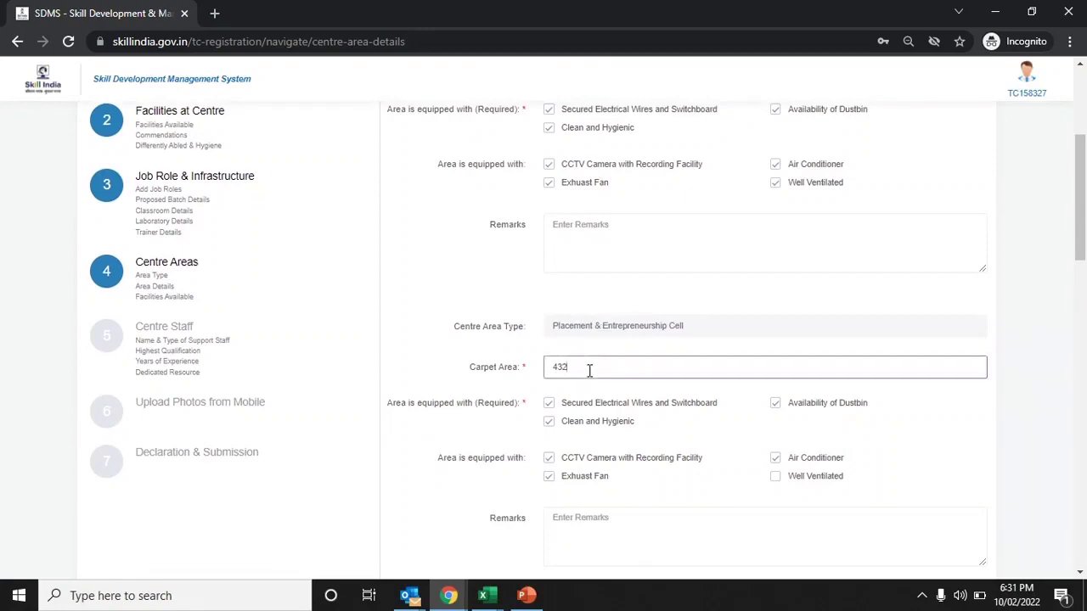
scroll(591, 382, down, 1)
scroll(592, 392, down, 2)
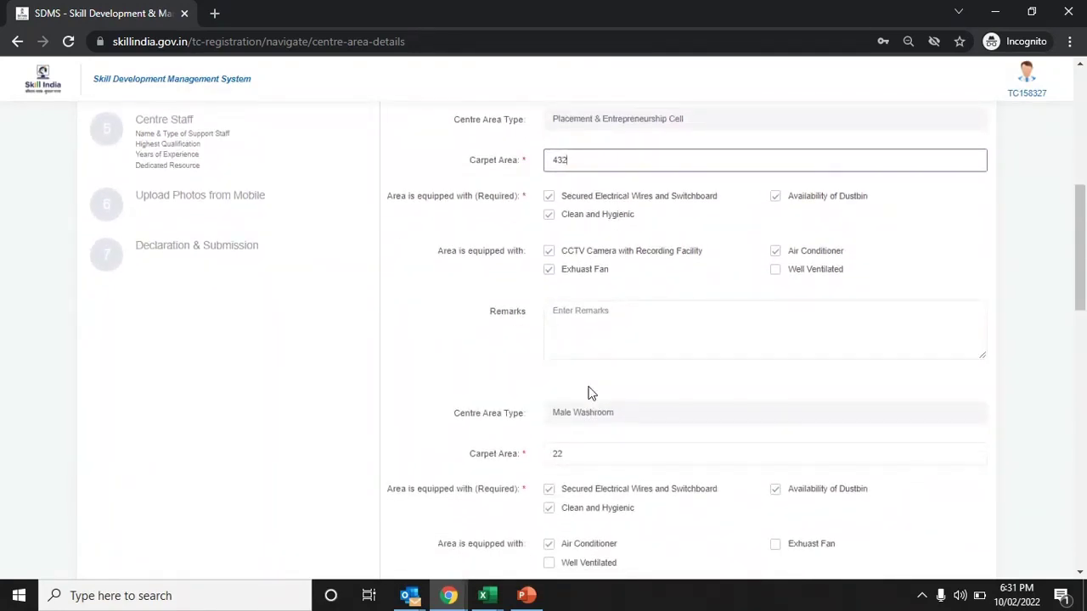
scroll(596, 323, down, 1)
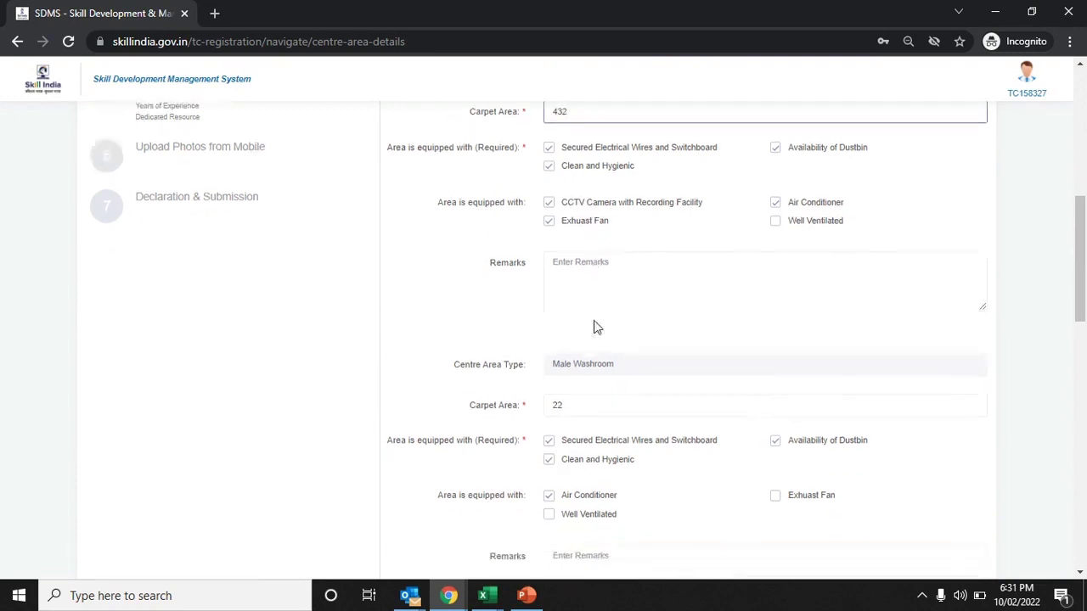
scroll(597, 328, down, 1)
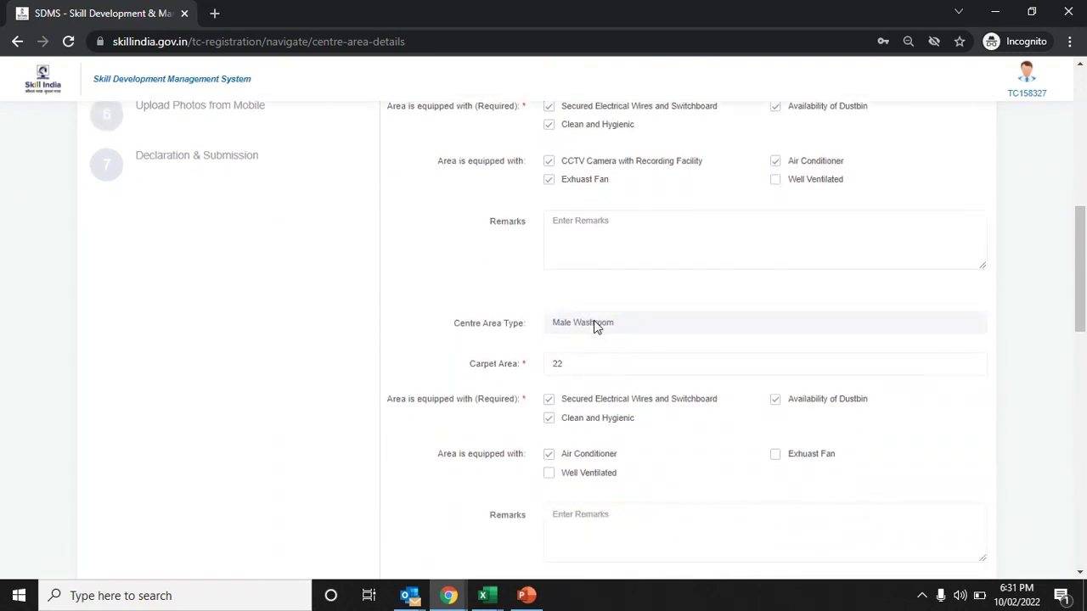
scroll(594, 327, down, 3)
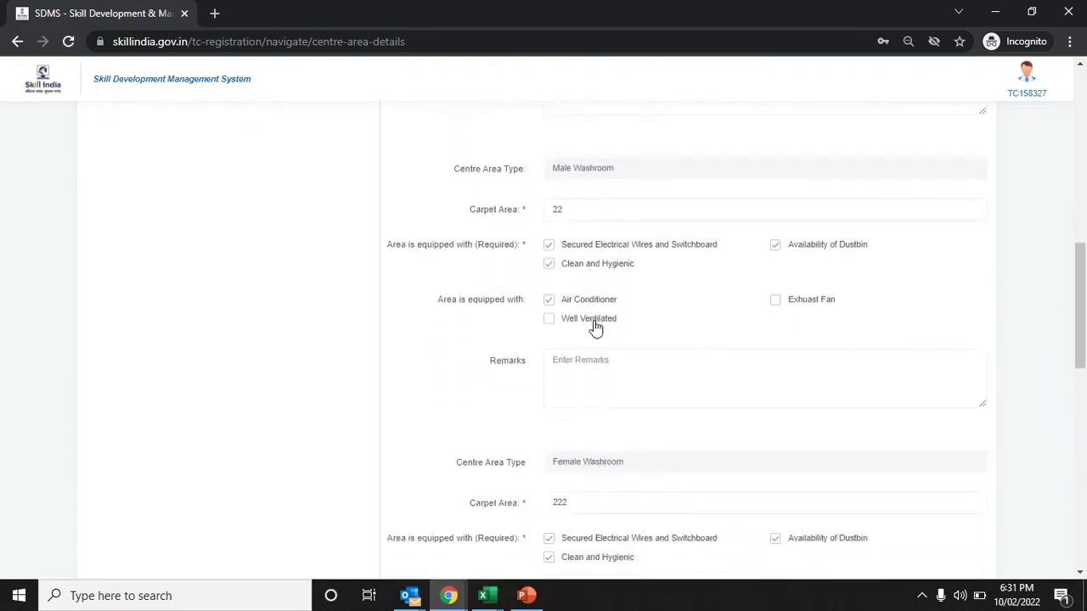
Change the Male Washroom carpet area from 22 to 220
click(626, 219)
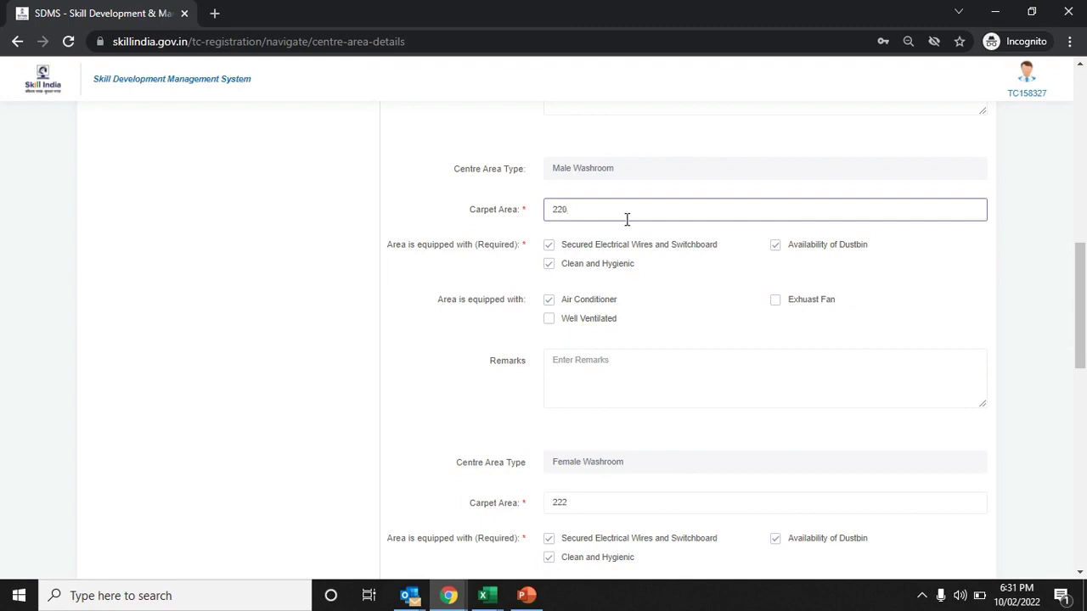
scroll(626, 225, down, 1)
scroll(627, 227, down, 2)
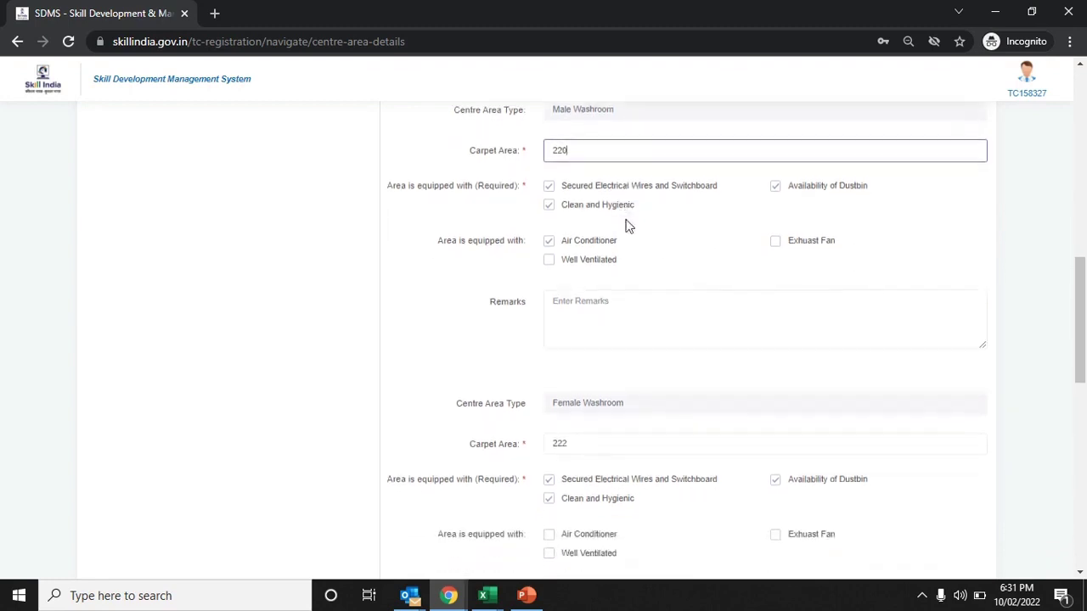
scroll(626, 227, down, 2)
scroll(626, 226, down, 1)
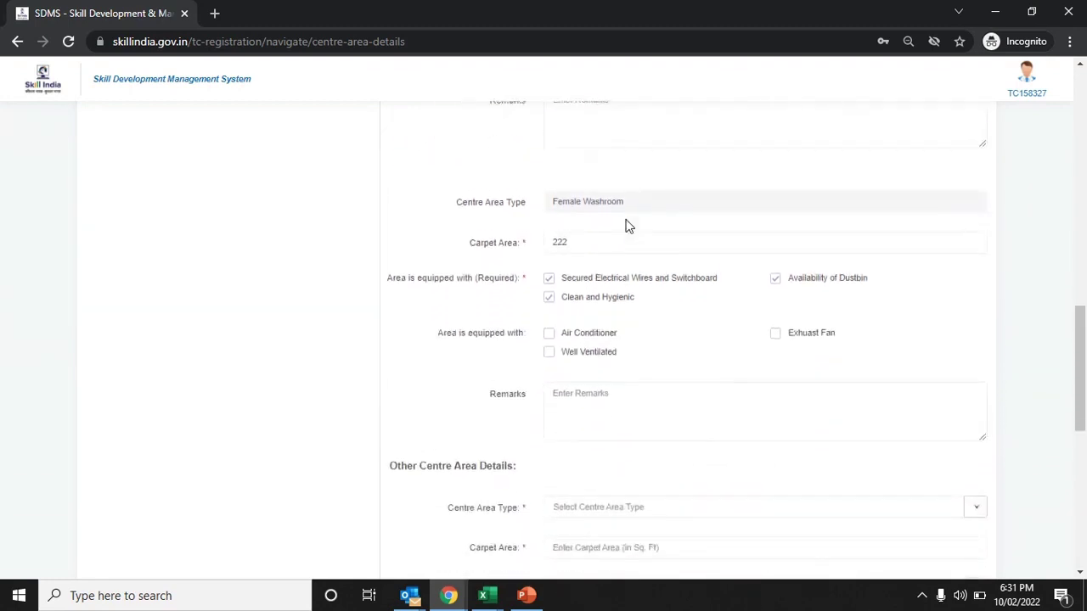
scroll(627, 225, down, 1)
scroll(626, 225, down, 1)
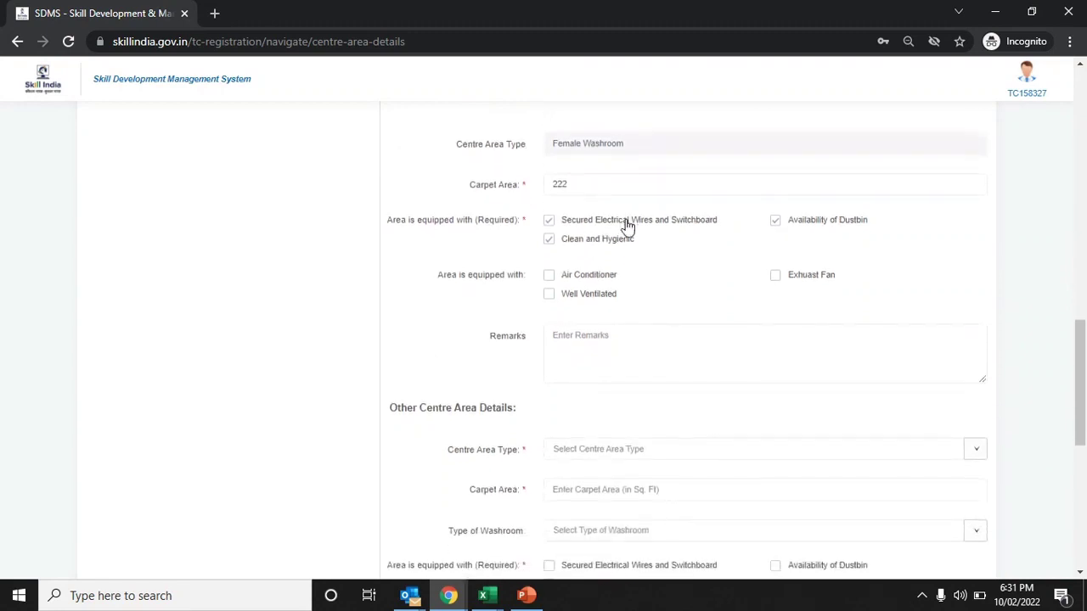
scroll(627, 227, down, 1)
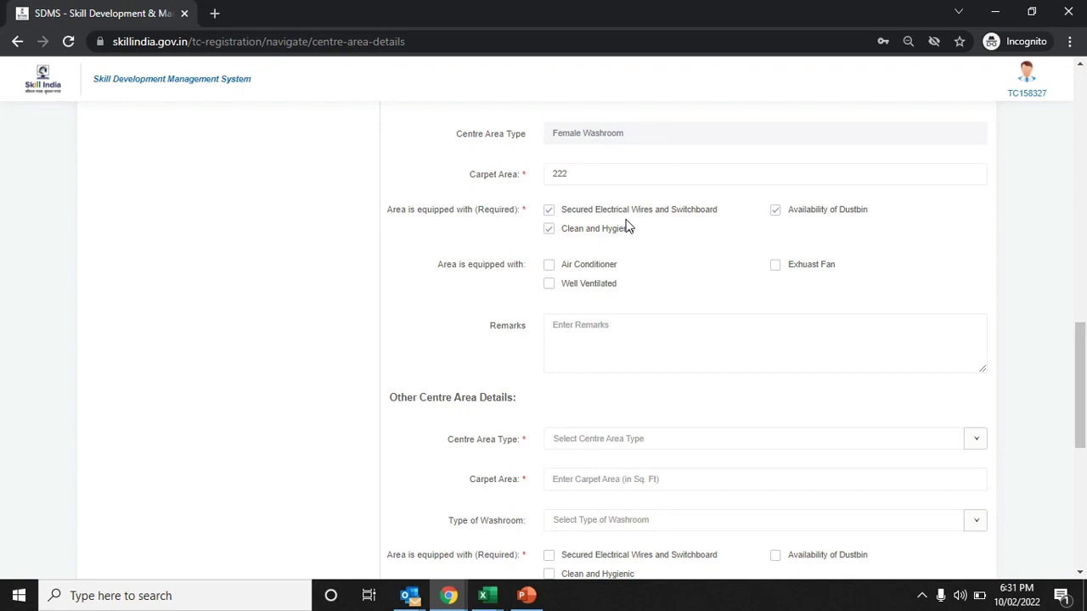
scroll(640, 298, down, 1)
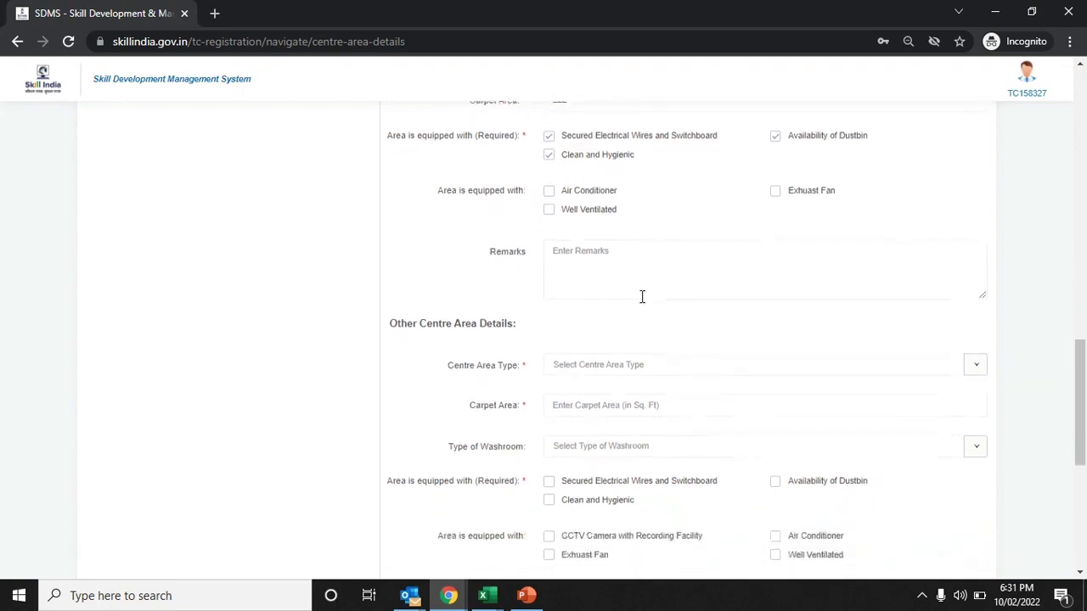
Add a 90 sq ft Counselling Area with secured wiring, hygiene, dustbin and CCTV ticked
click(642, 365)
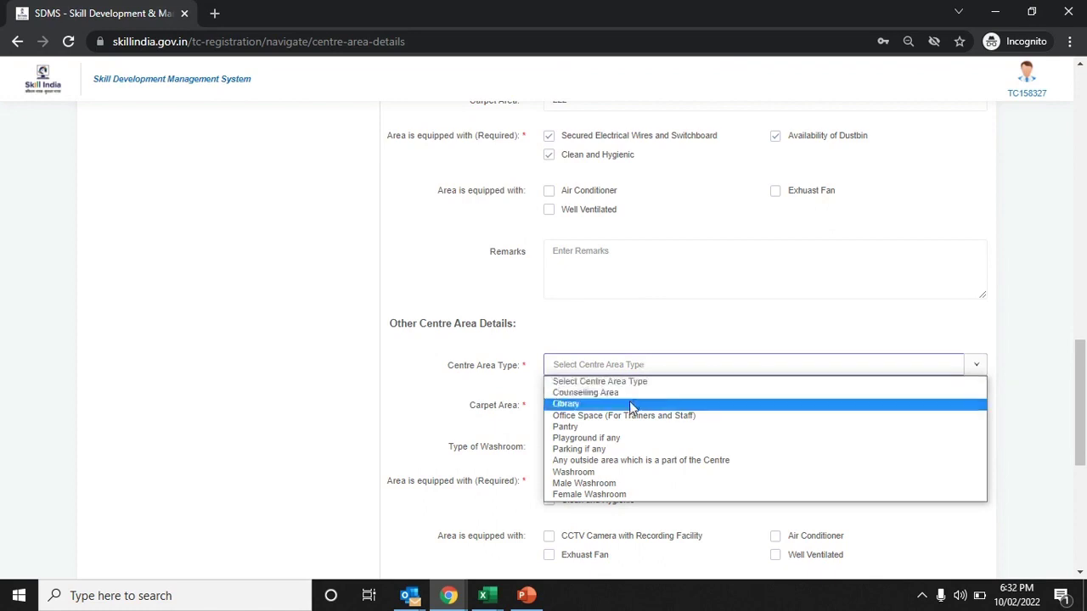
click(632, 392)
click(622, 404)
text(90)
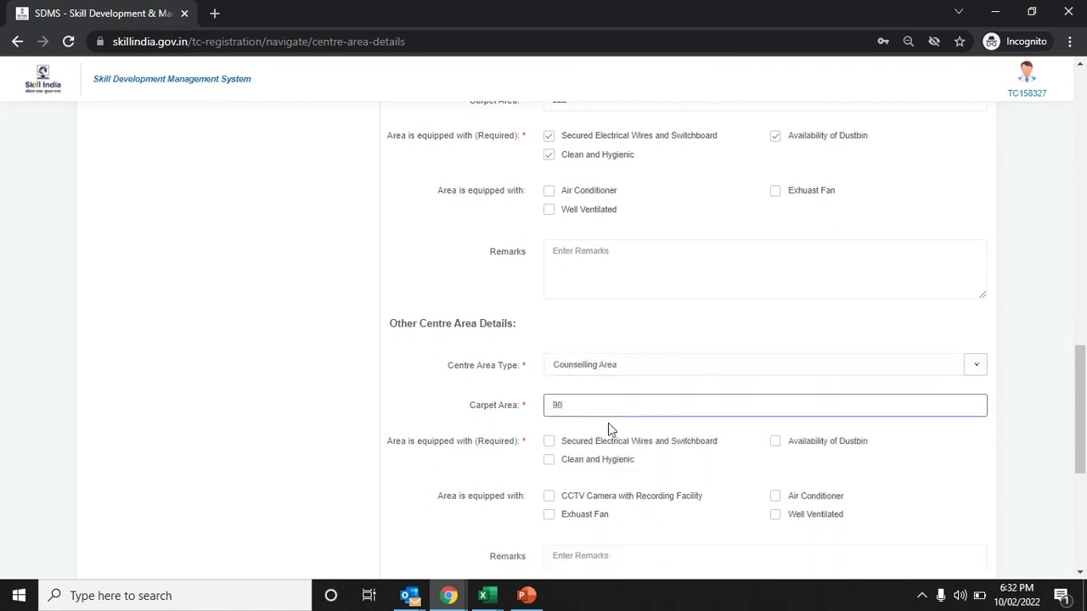
click(587, 445)
click(588, 457)
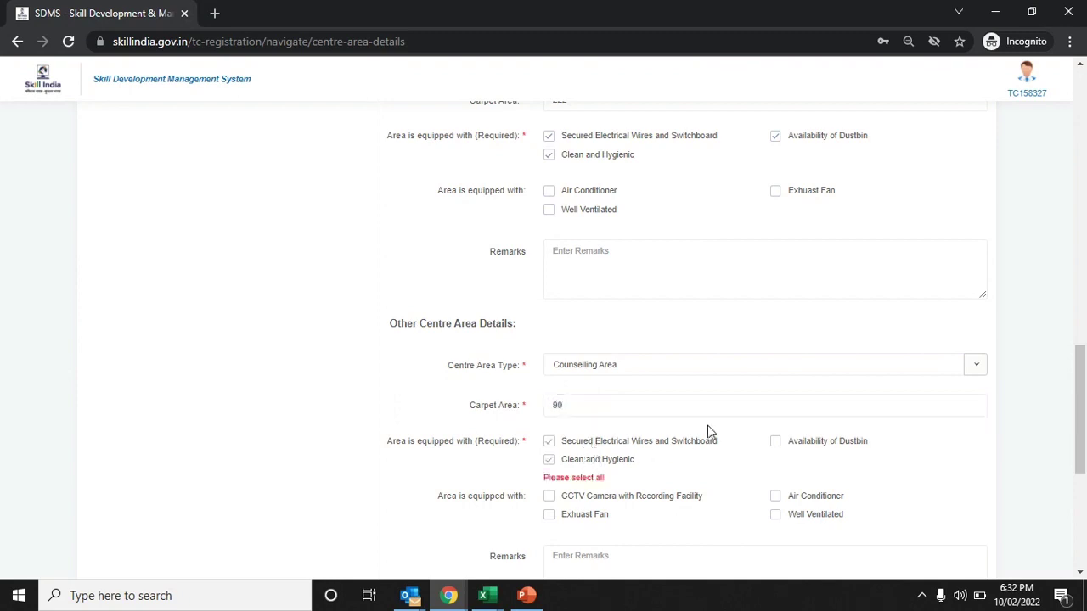
click(772, 443)
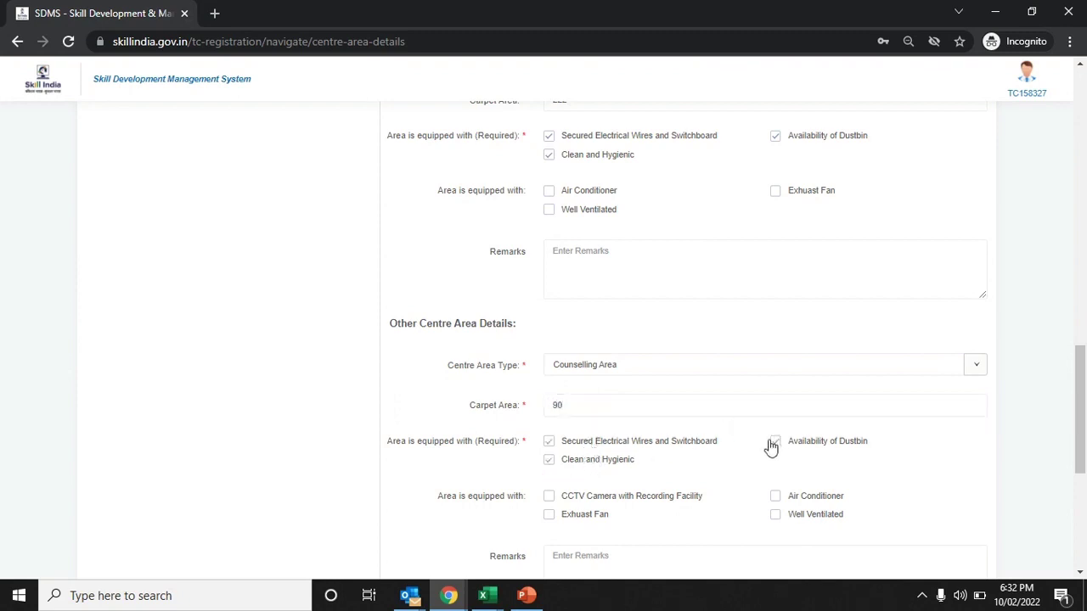
click(626, 496)
scroll(625, 496, down, 2)
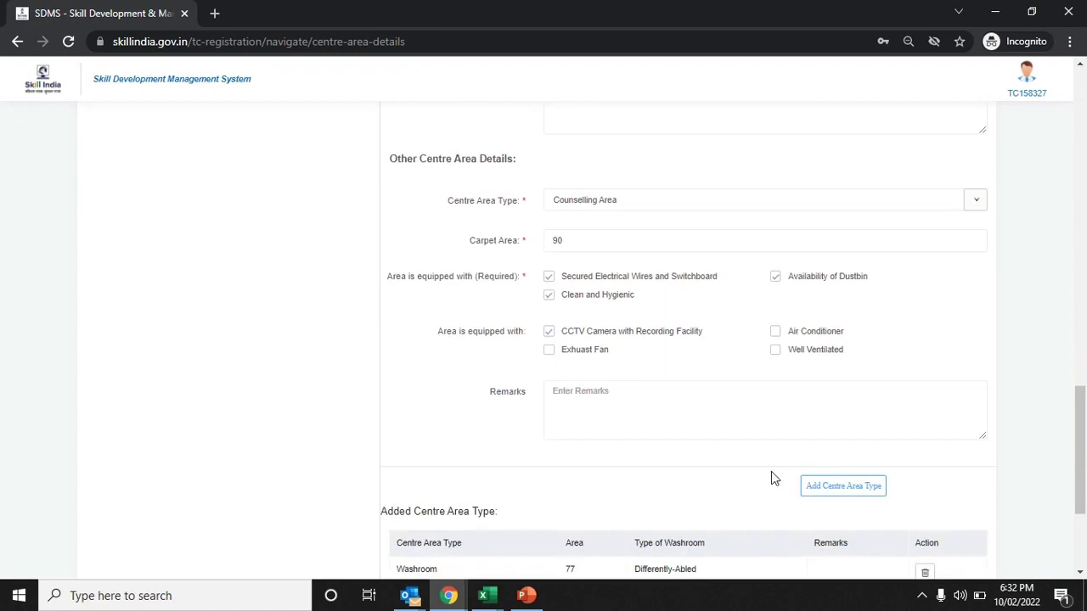
scroll(770, 472, down, 1)
click(821, 443)
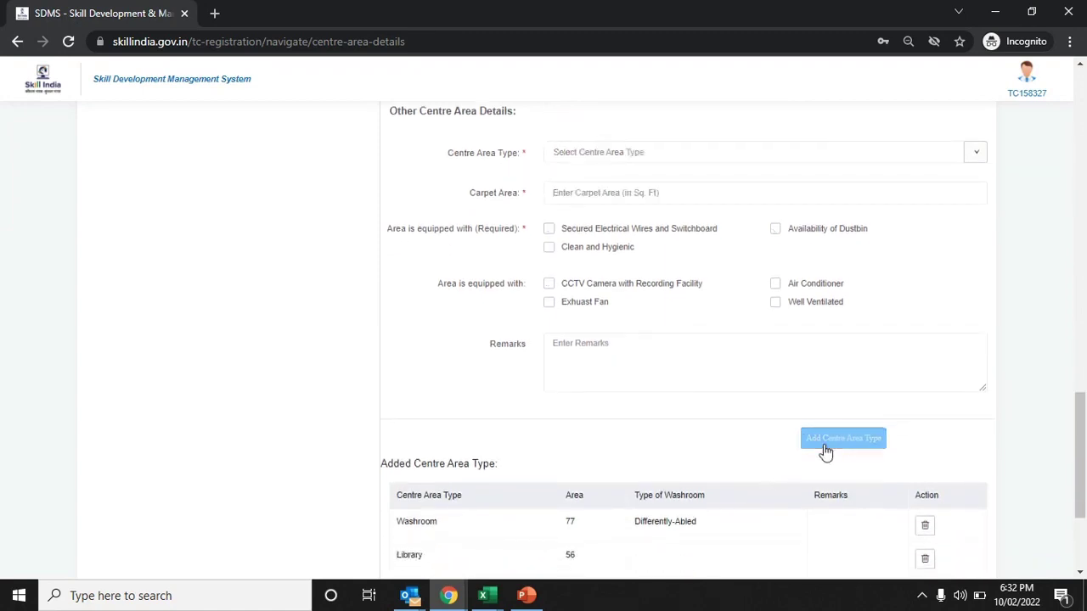
Review the added centre areas table and save the centre areas
scroll(823, 450, down, 3)
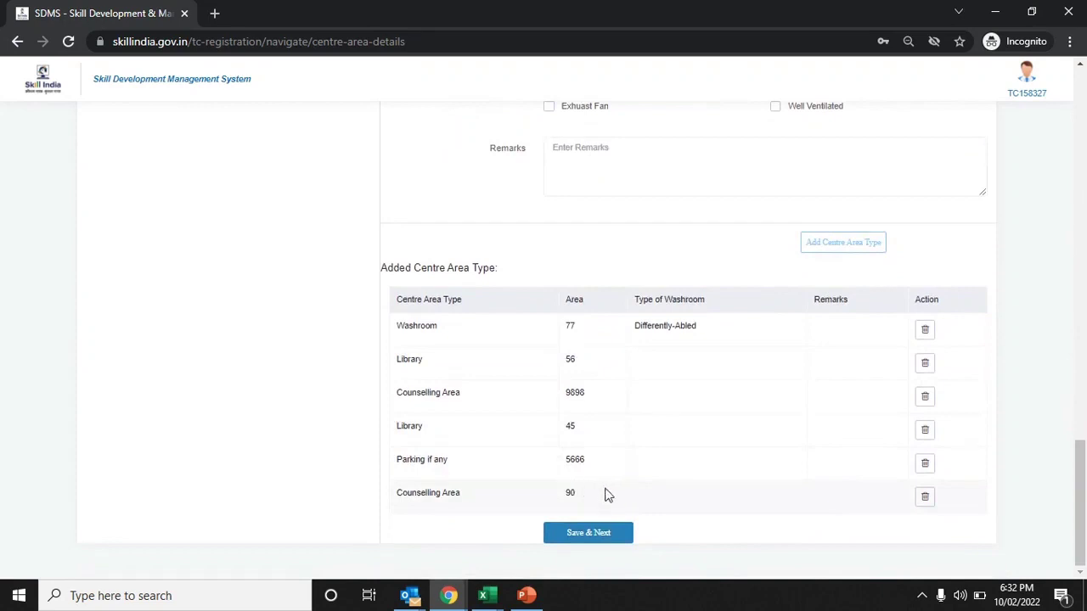
scroll(607, 492, up, 5)
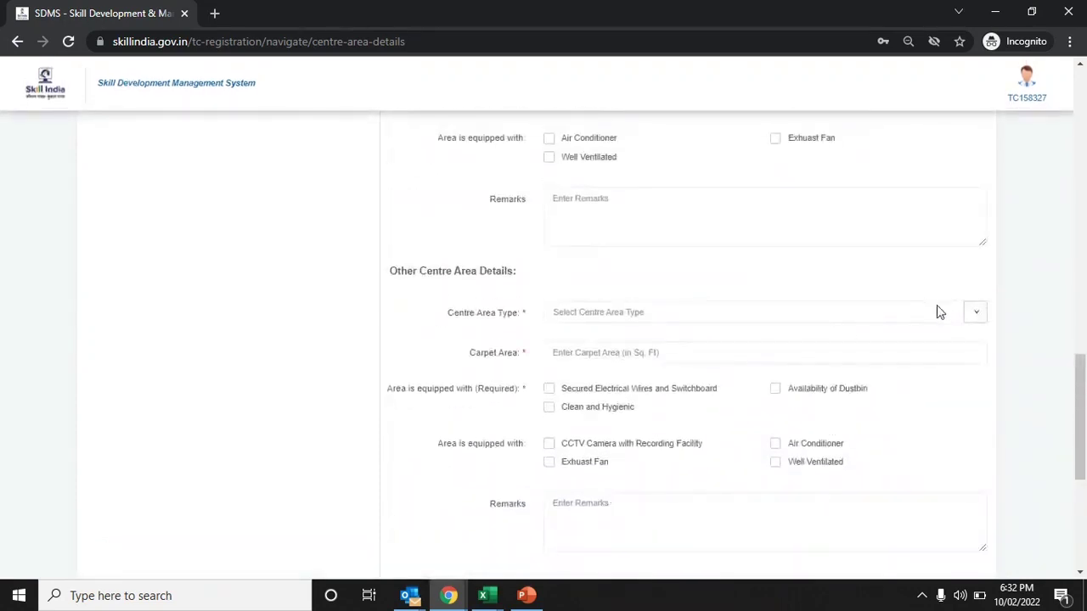
click(938, 312)
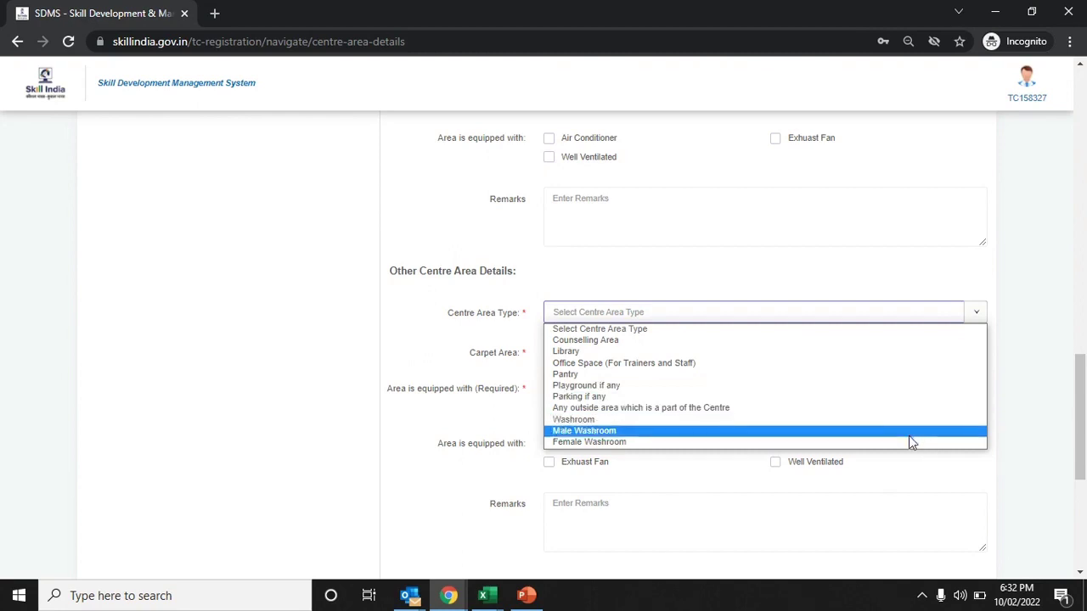
click(1013, 463)
scroll(1013, 463, down, 5)
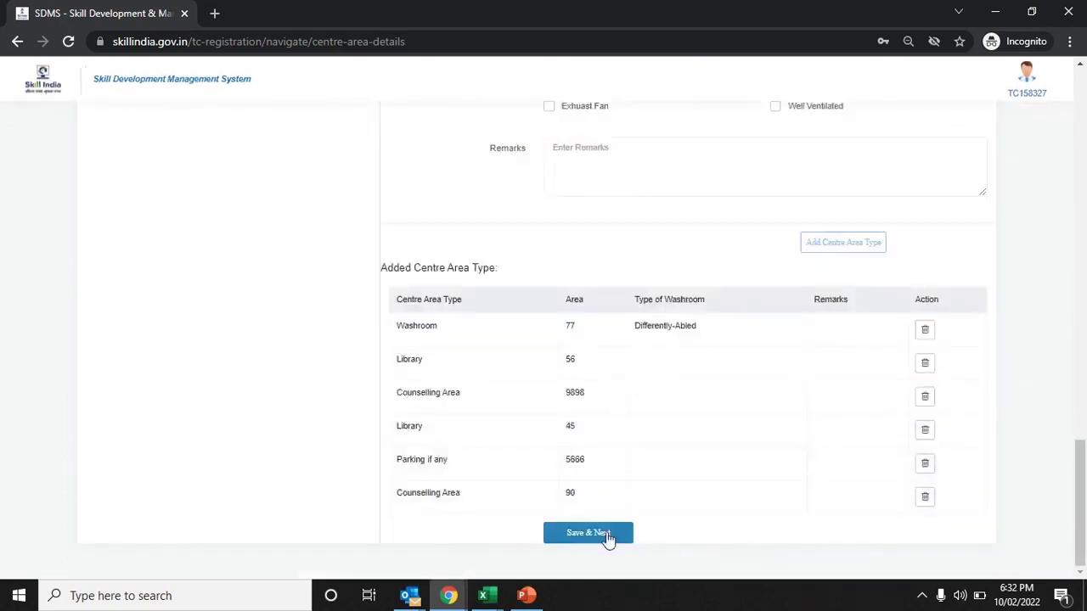
click(607, 536)
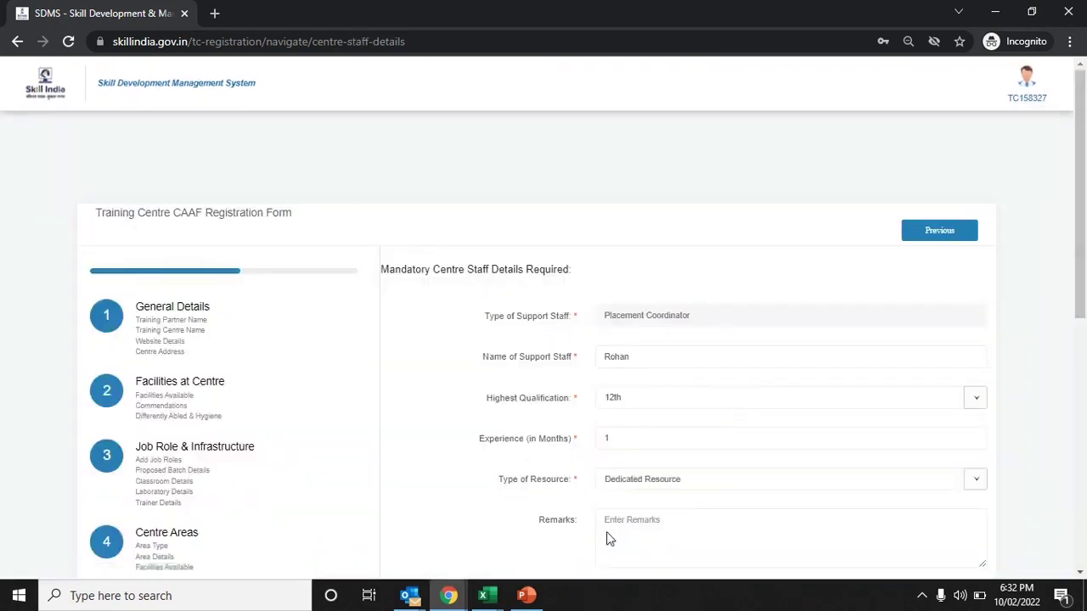
Complete the Placement Coordinator's name, with B.COM qualification and Dedicated Resource type
click(670, 358)
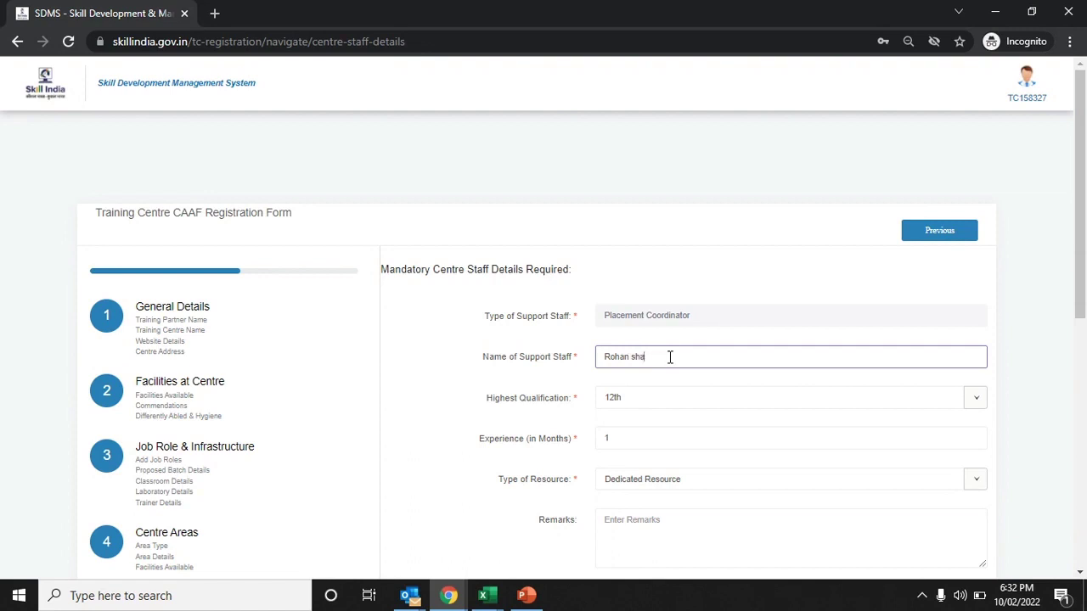
scroll(670, 357, down, 1)
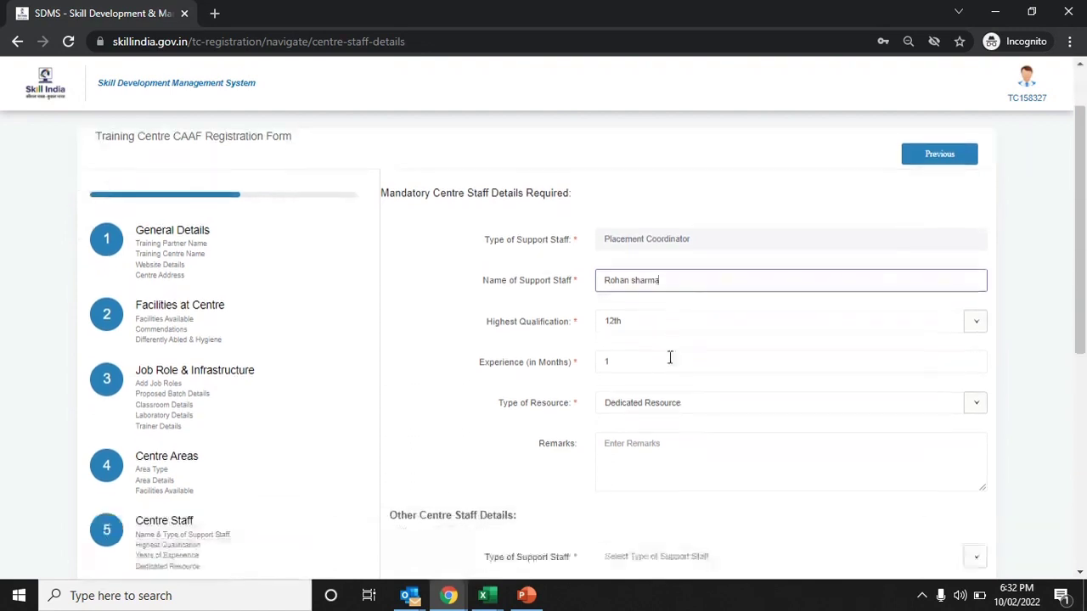
click(679, 323)
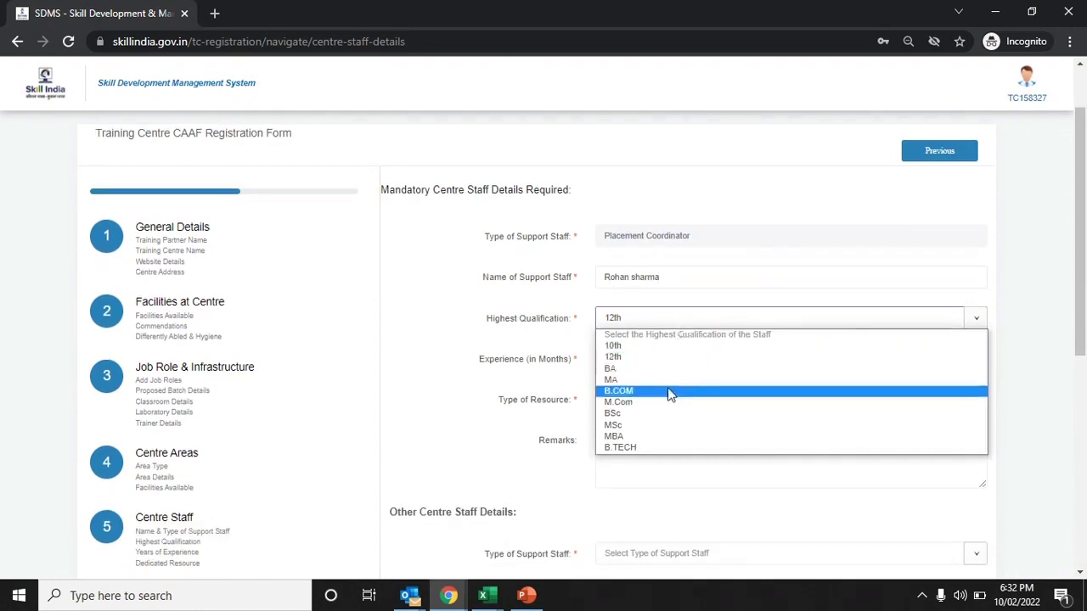
click(670, 391)
click(660, 358)
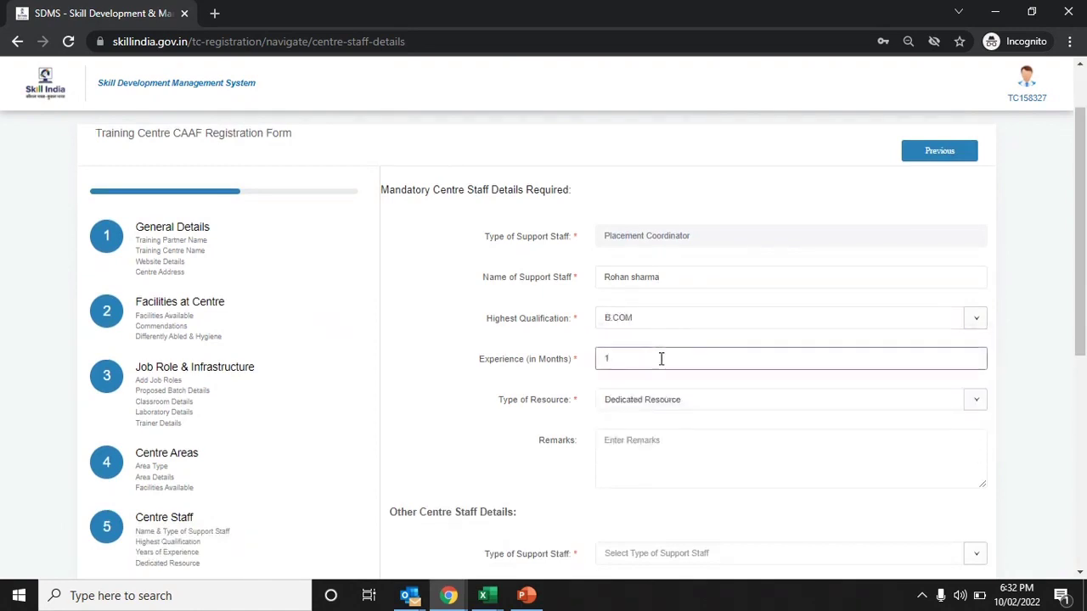
click(669, 401)
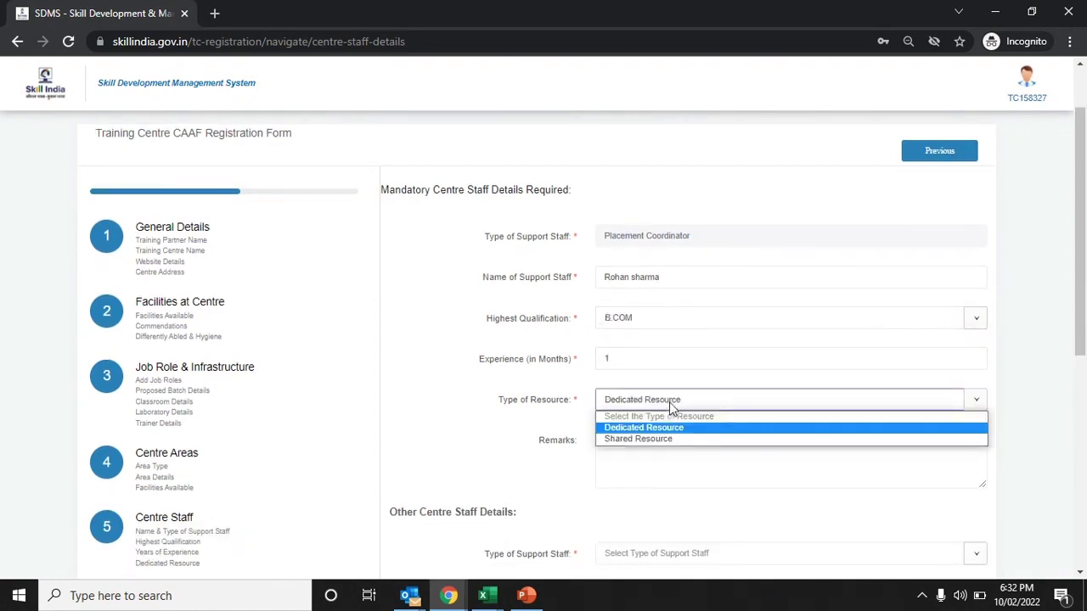
click(670, 429)
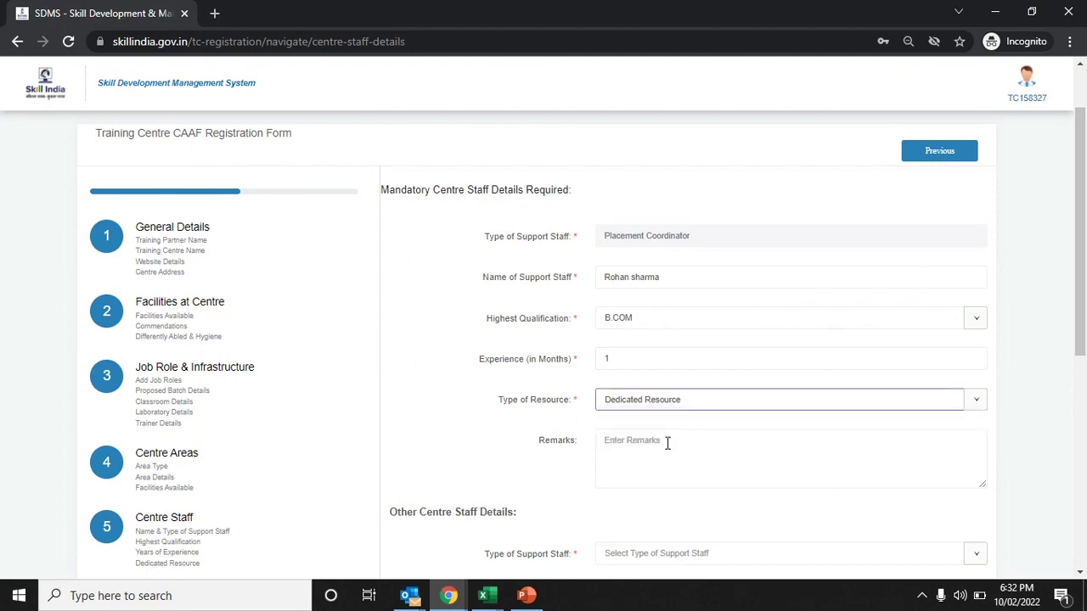
scroll(667, 443, down, 2)
click(678, 437)
Start a Counselor staff entry with the counselor's name and 12th qualification
scroll(683, 436, down, 2)
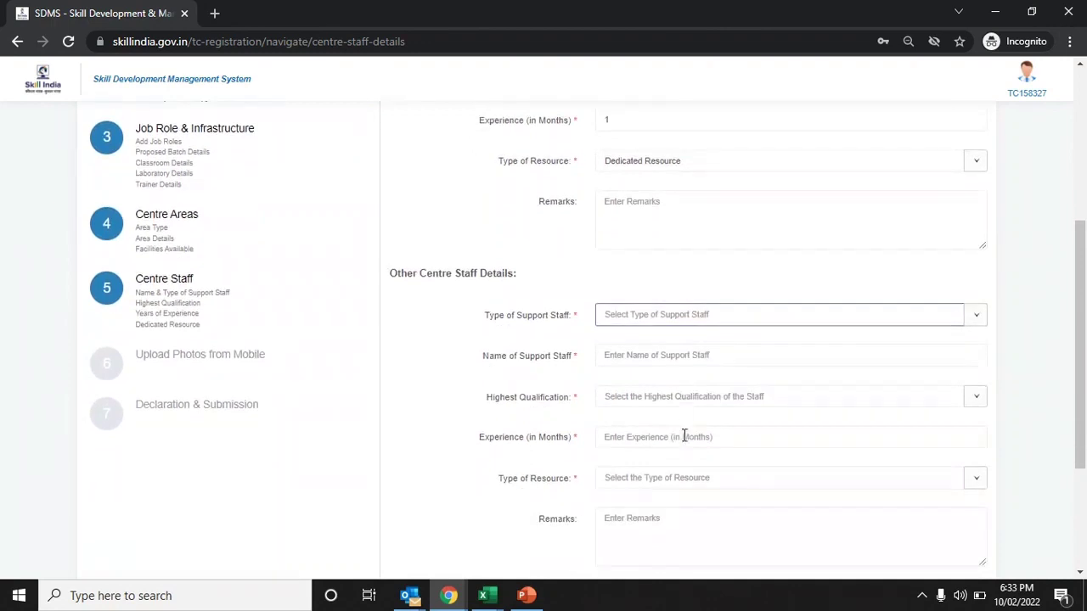
click(710, 315)
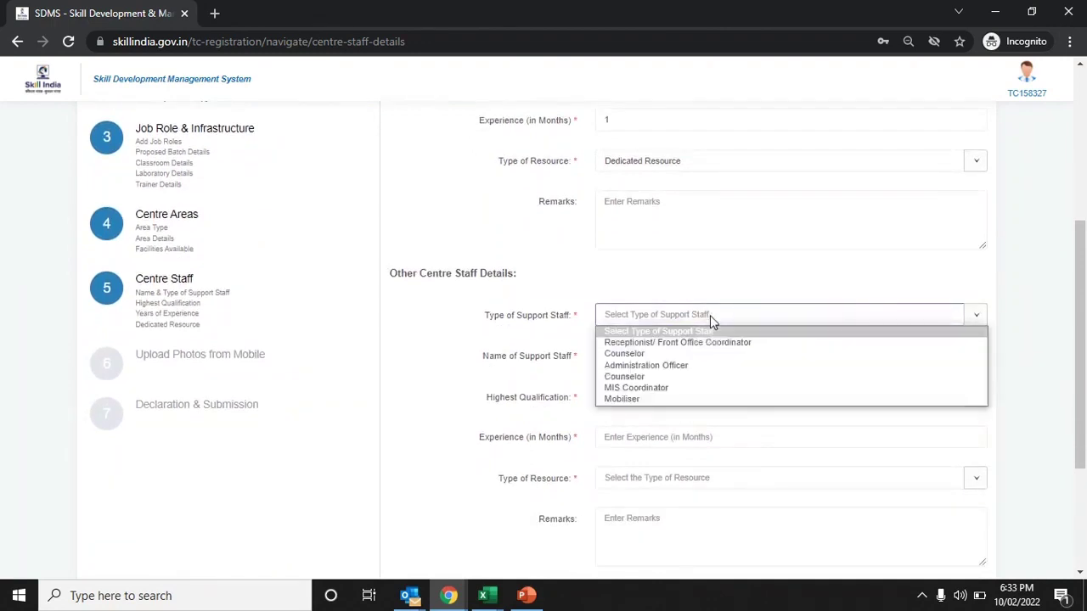
click(687, 354)
click(679, 357)
click(679, 356)
text(am)
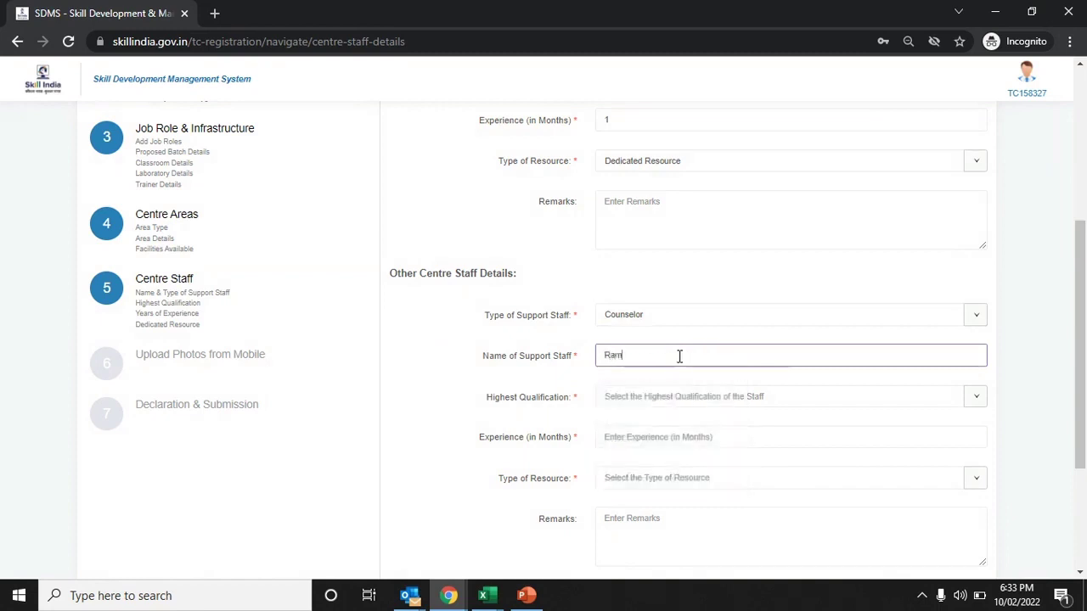
click(635, 405)
click(630, 436)
Give the counselor 4 months' experience as a Dedicated Resource, add them, and save
scroll(631, 433, down, 1)
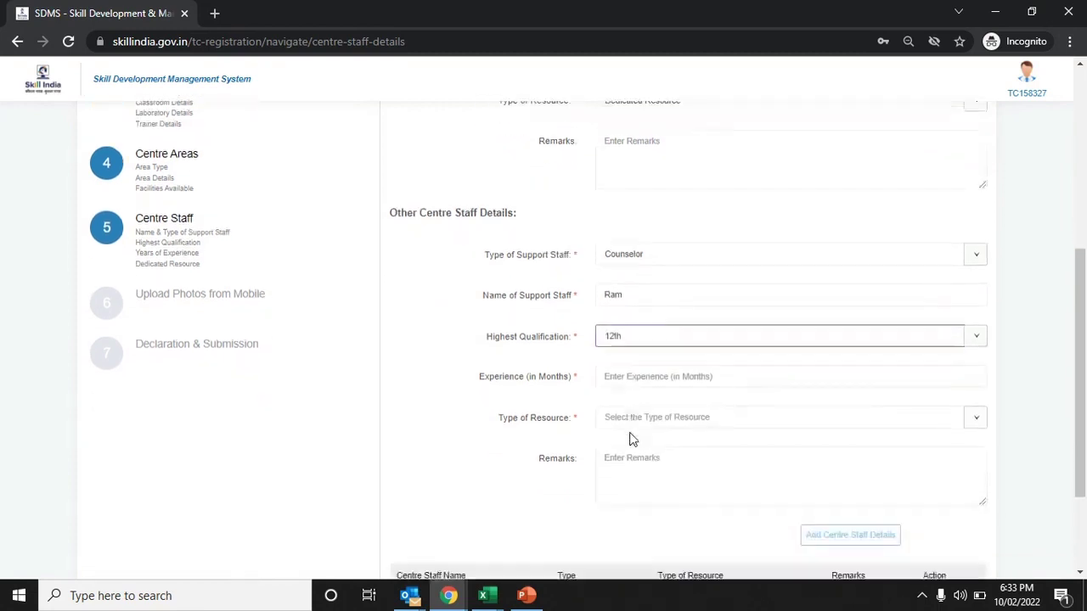
click(649, 337)
text(4)
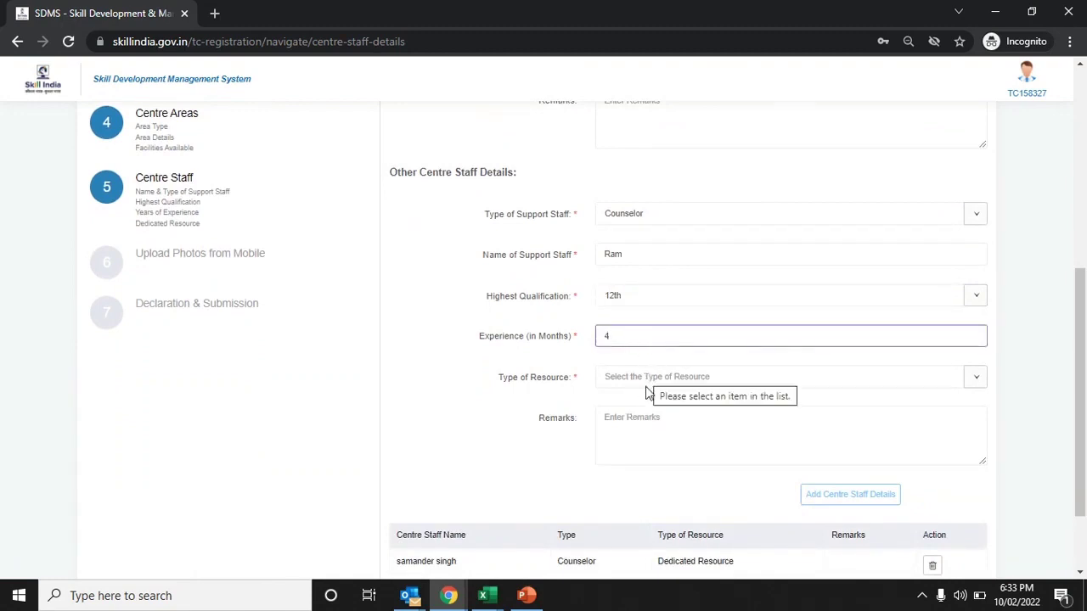
click(645, 383)
click(643, 399)
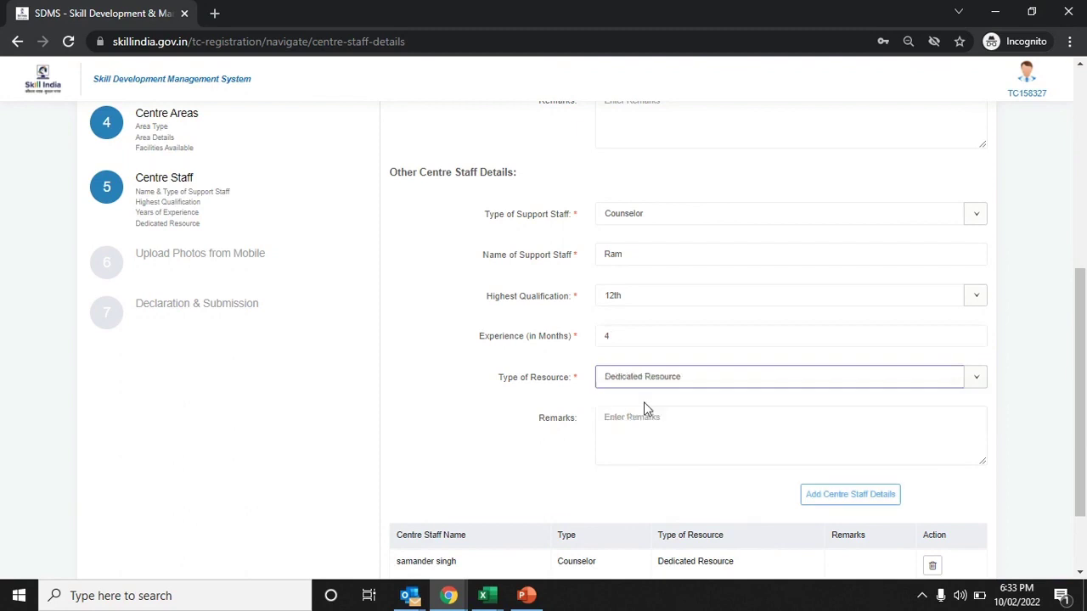
scroll(644, 401, down, 1)
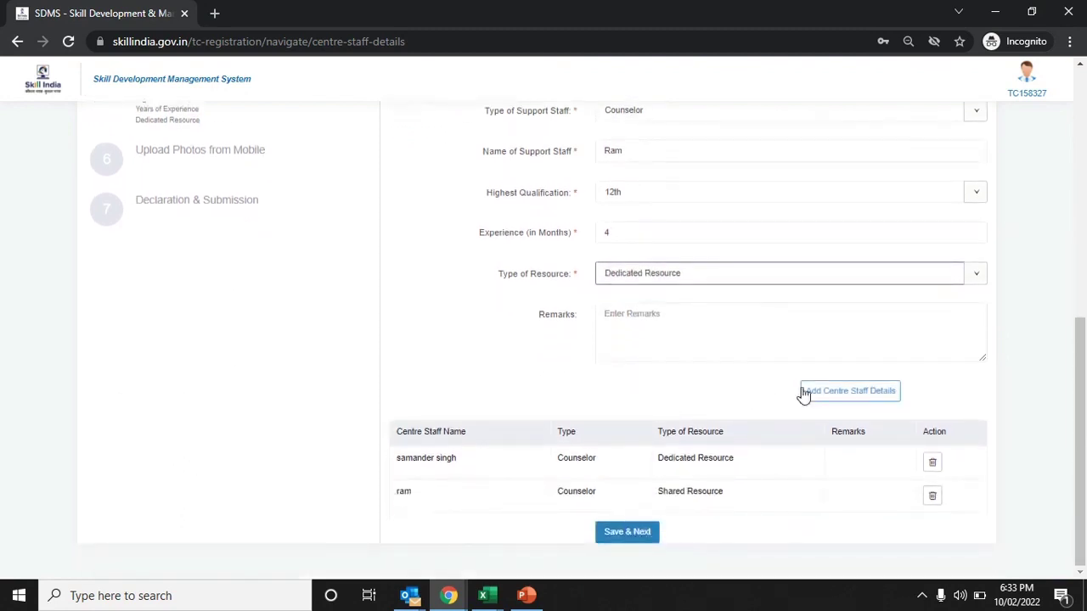
click(829, 393)
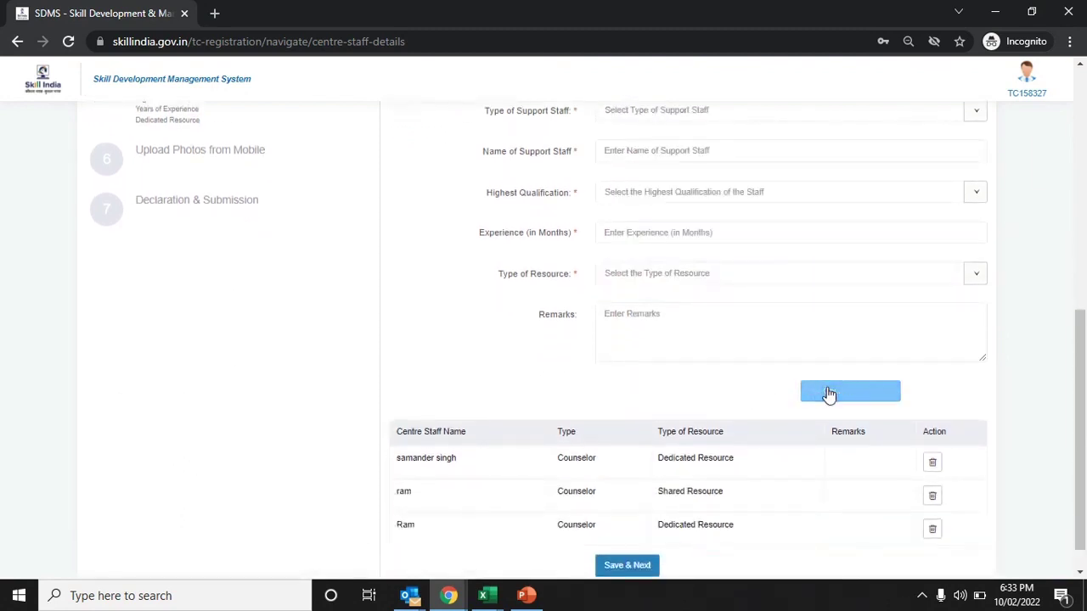
scroll(827, 387, down, 1)
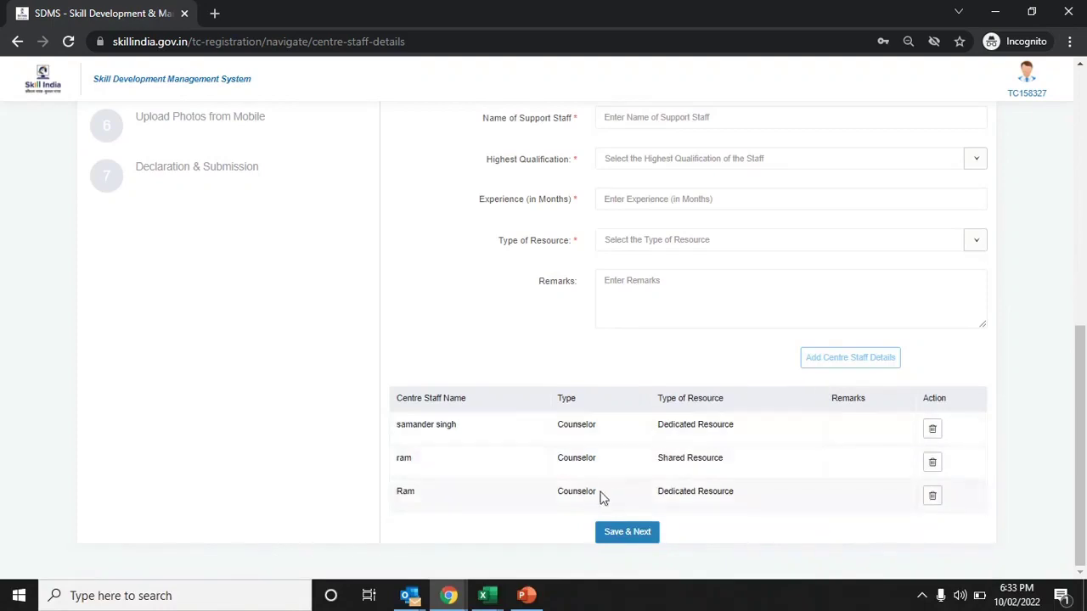
click(634, 533)
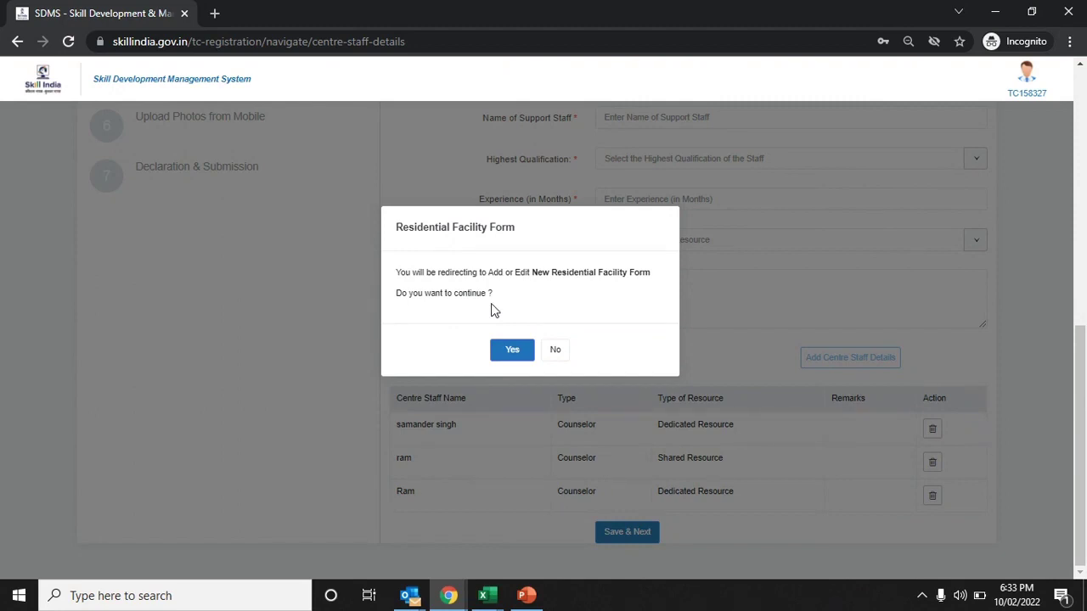
Choose No on the Residential Facility Form prompt to skip it
click(558, 350)
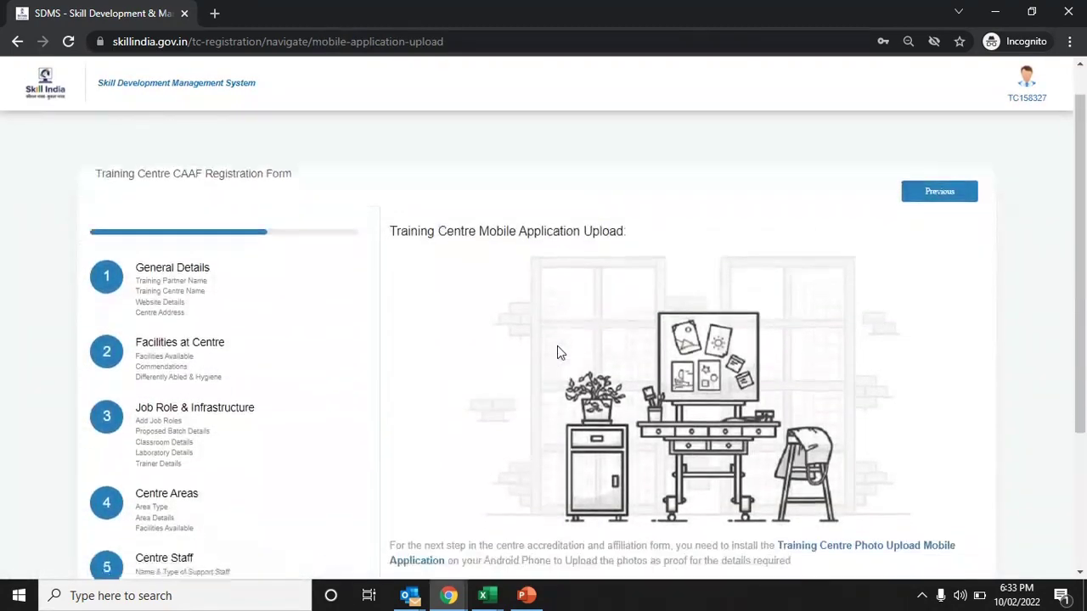
Scroll through the Mobile Application Upload page to the pre-filled mobile number field
scroll(556, 345, down, 2)
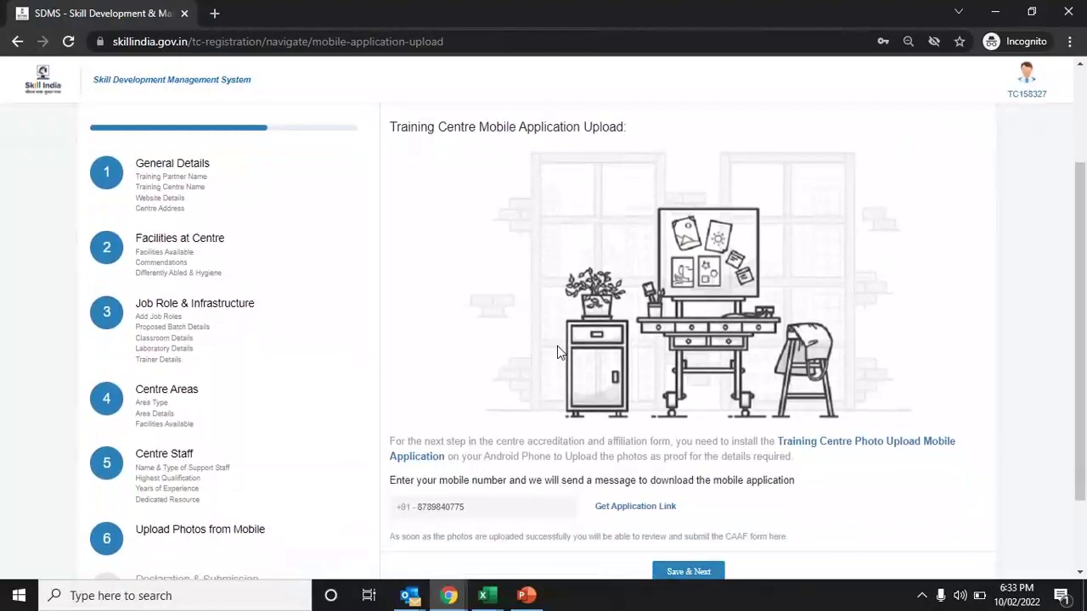
scroll(557, 346, down, 1)
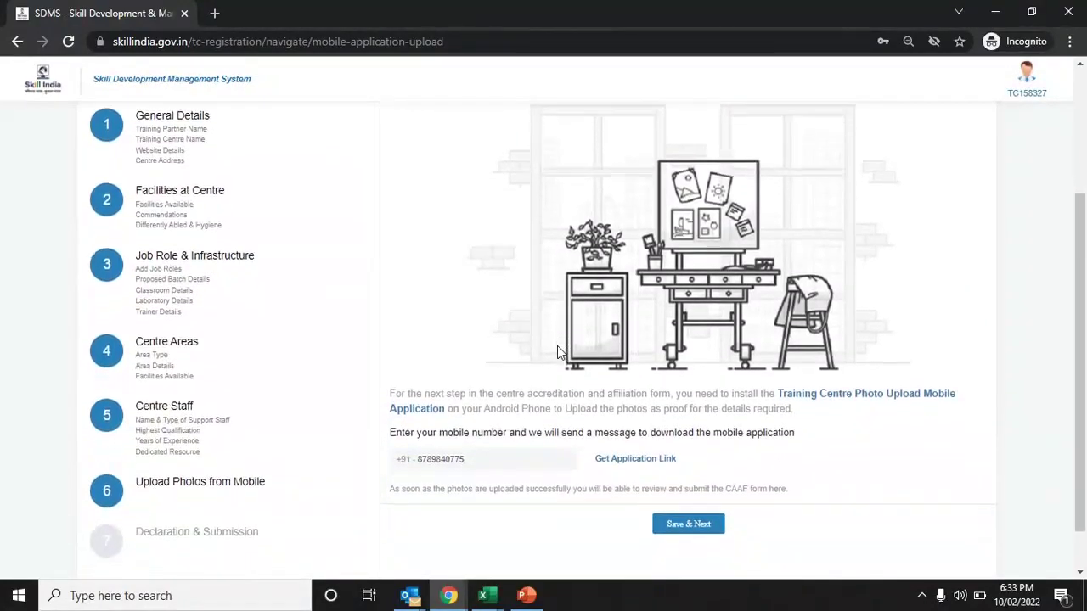
scroll(557, 345, down, 1)
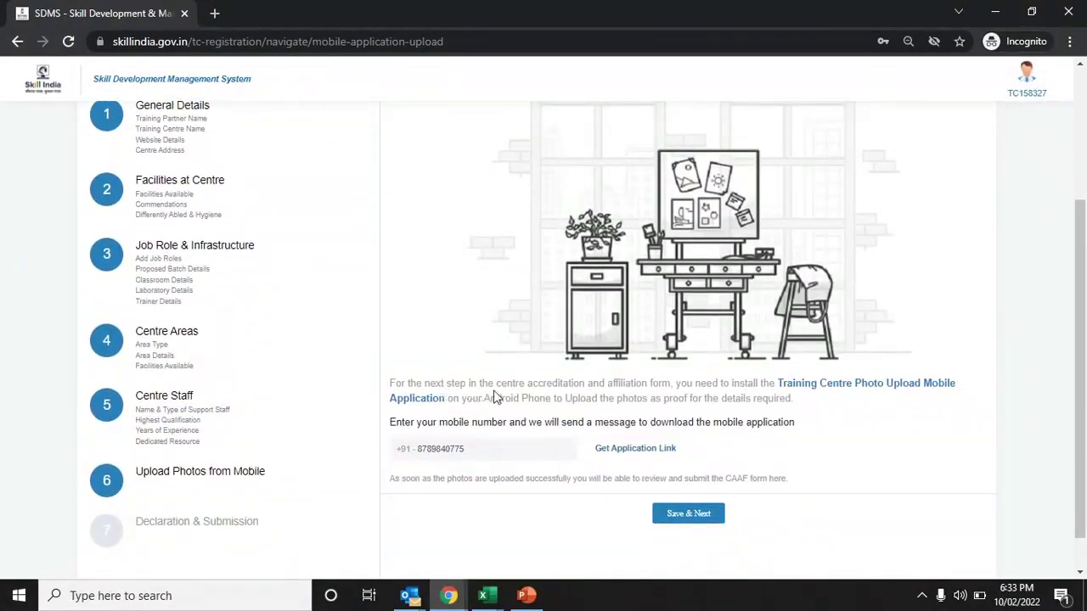
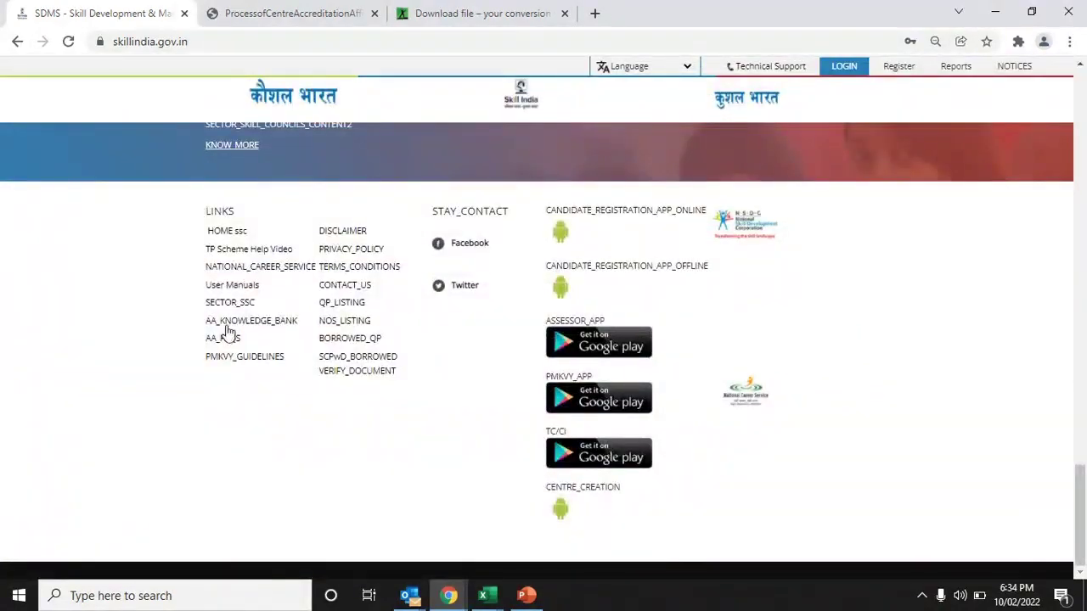
From the Knowledge Bank, open the Government Institutes accreditation and affiliation Process Document PDF
click(227, 326)
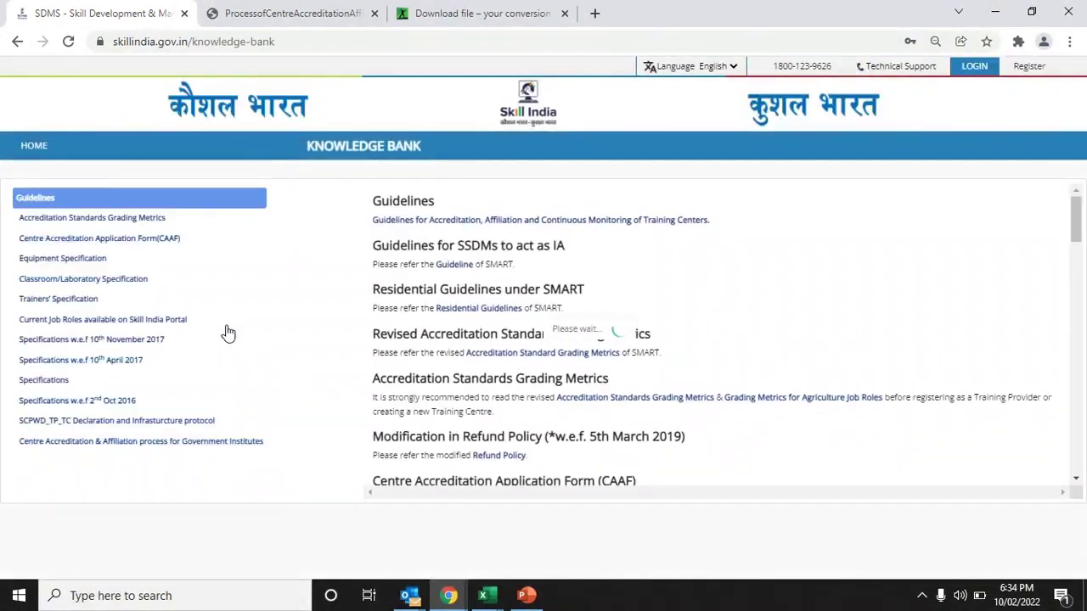
click(167, 442)
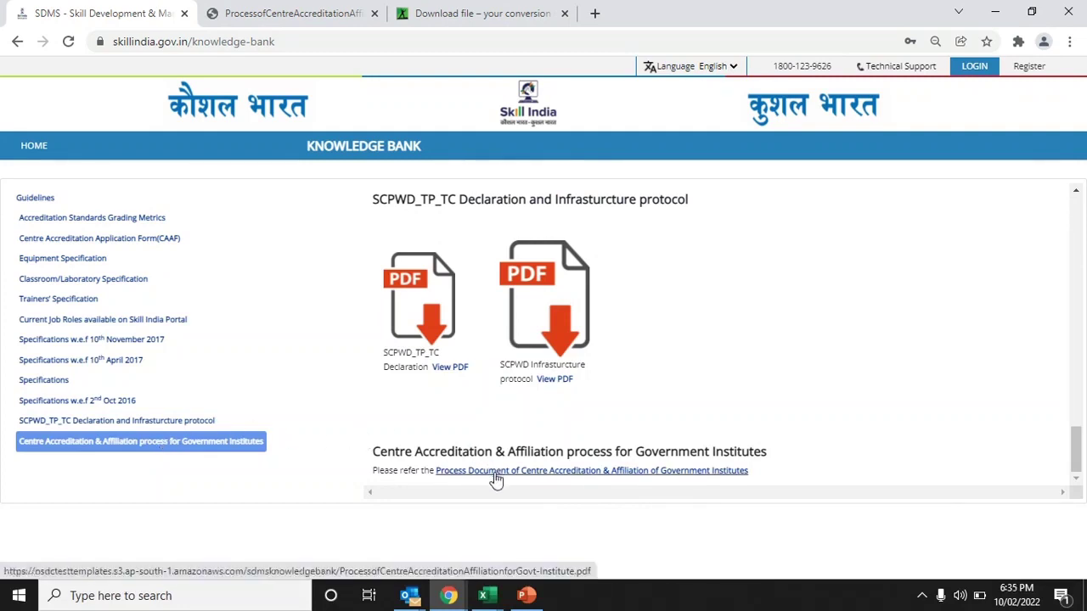
click(276, 23)
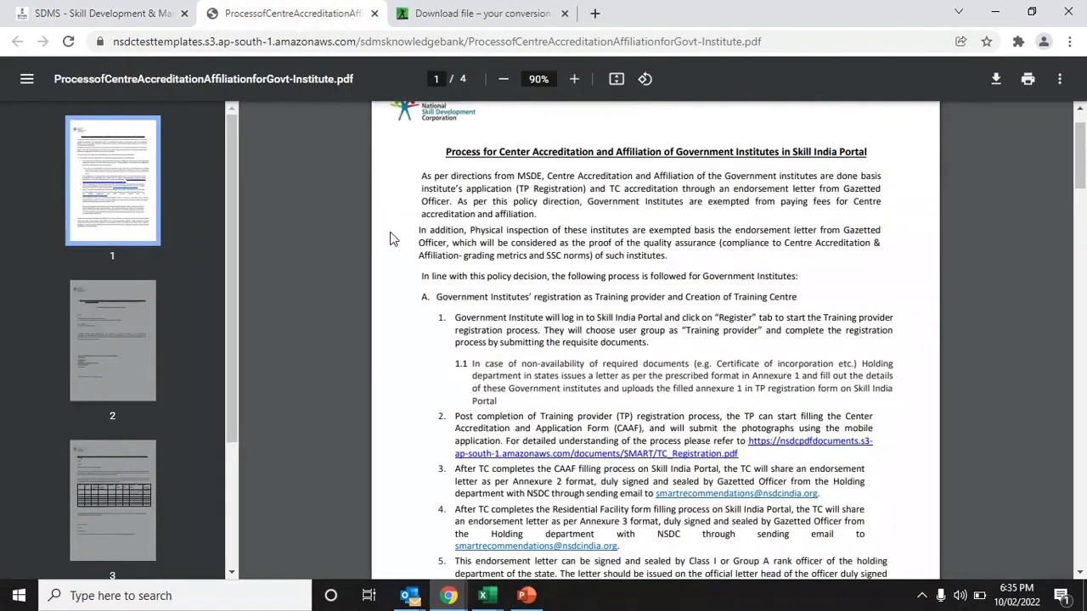
Read pages 1–3 of the accreditation PDF and highlight item 3 about the endorsement letter
scroll(391, 239, down, 15)
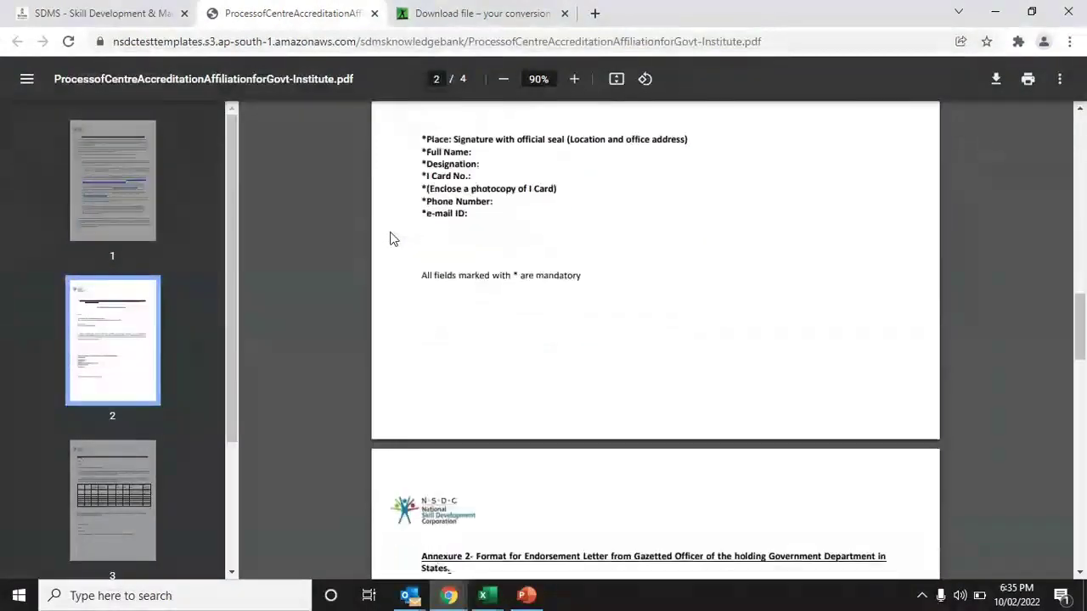
scroll(390, 239, down, 4)
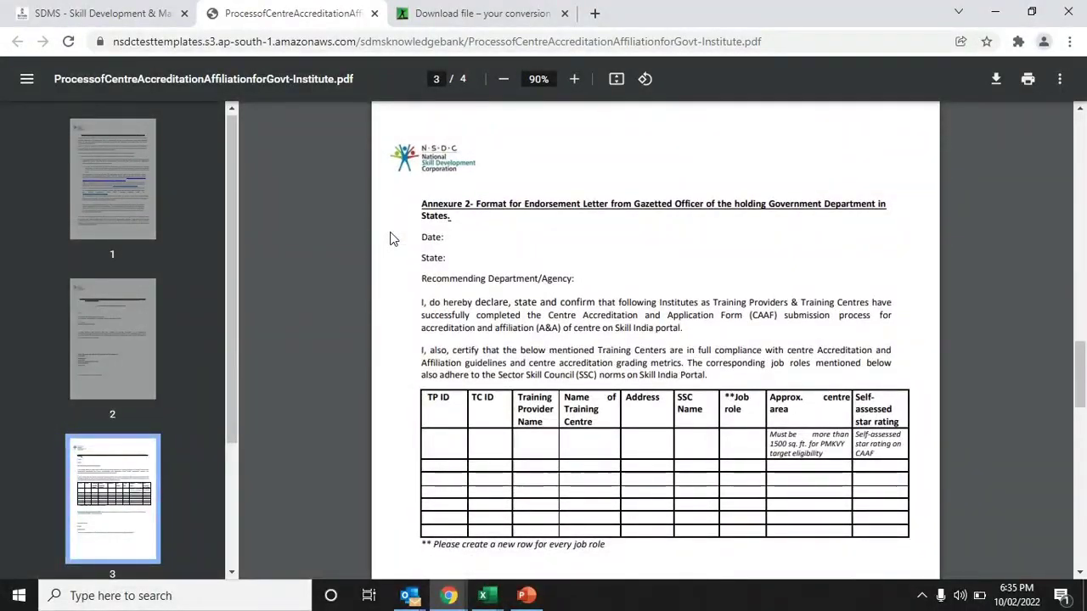
scroll(390, 238, down, 1)
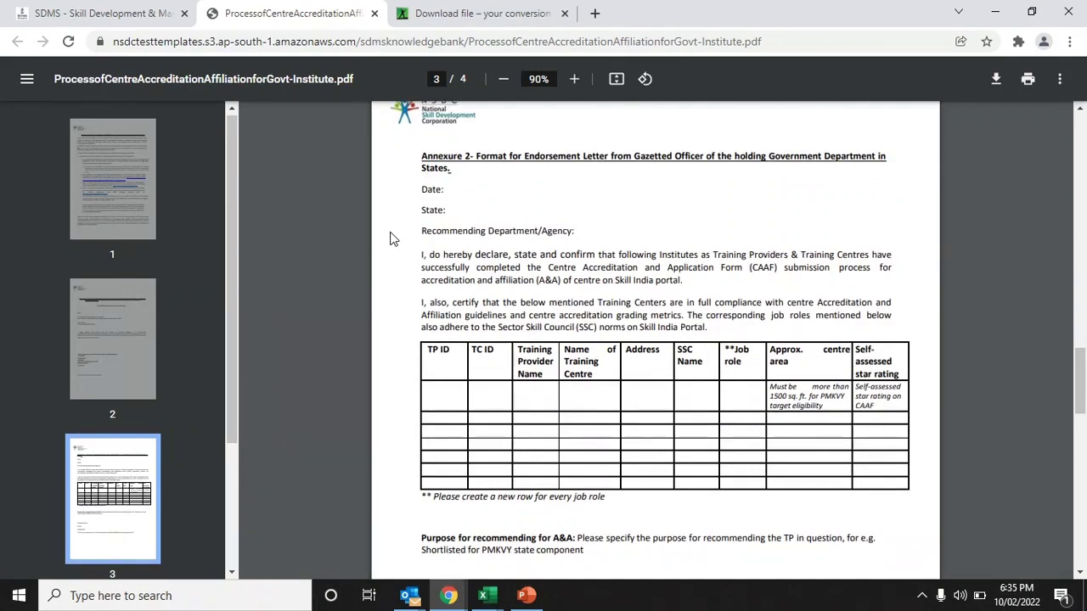
scroll(529, 294, up, 15)
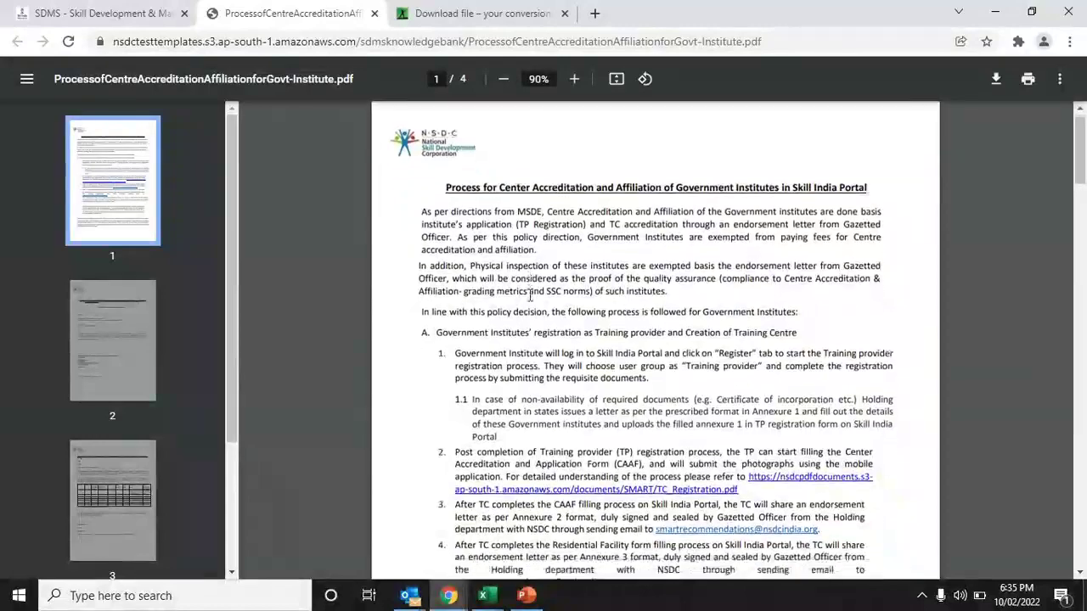
scroll(529, 294, down, 15)
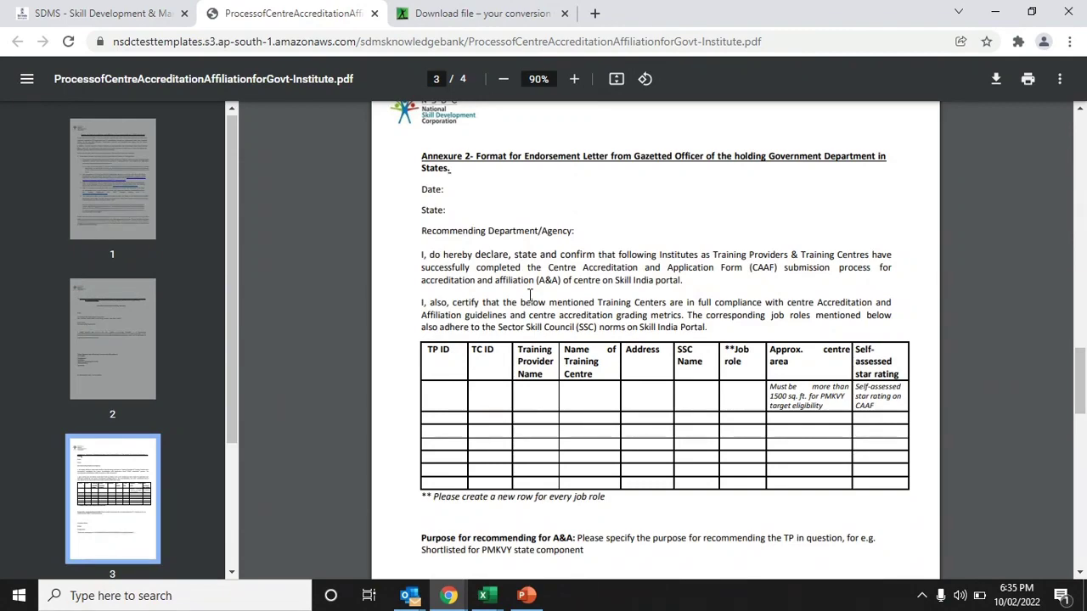
scroll(530, 295, up, 10)
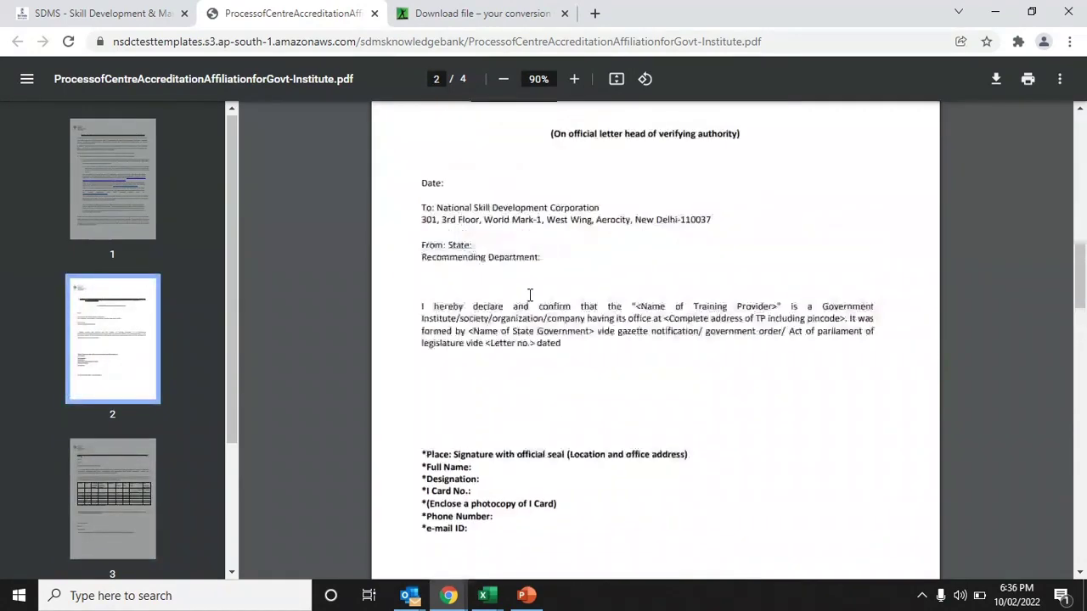
scroll(530, 295, up, 10)
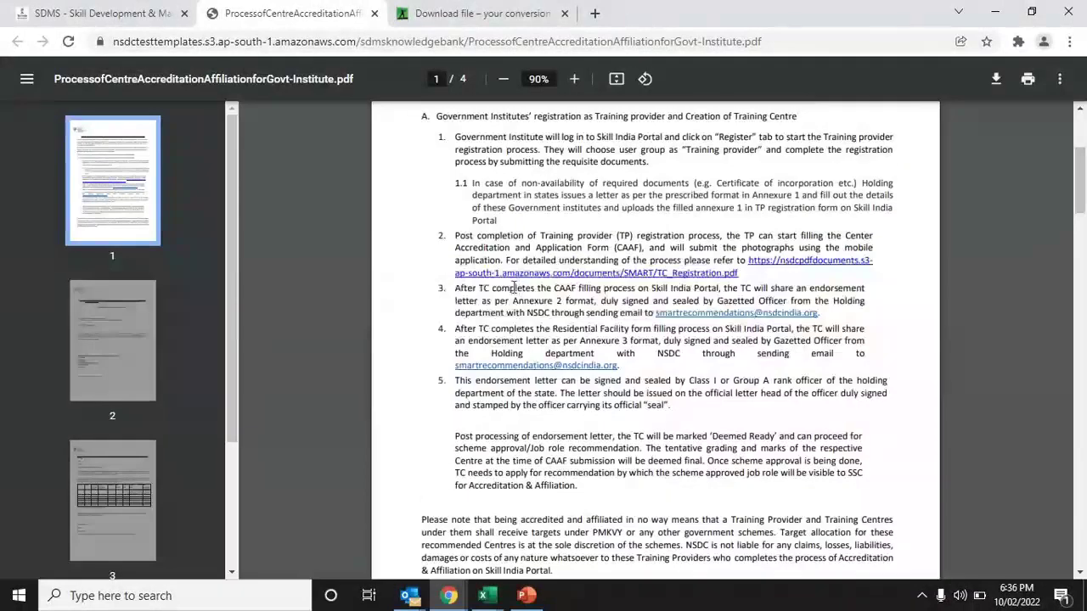
drag(456, 286, 868, 313)
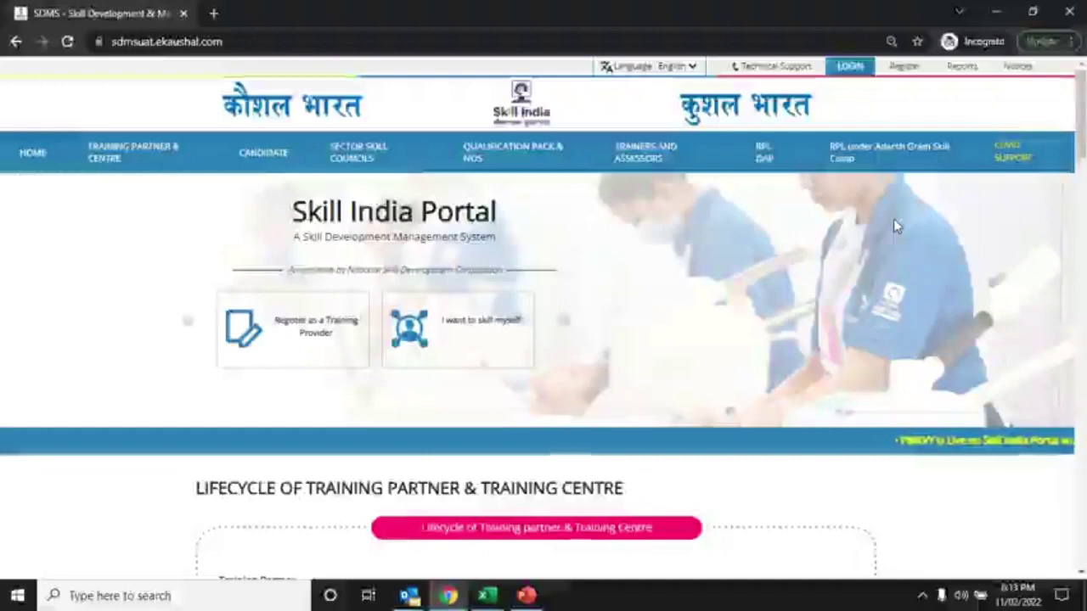
Log in with the training centre's username and password, dismissing the Beta version notice
click(845, 69)
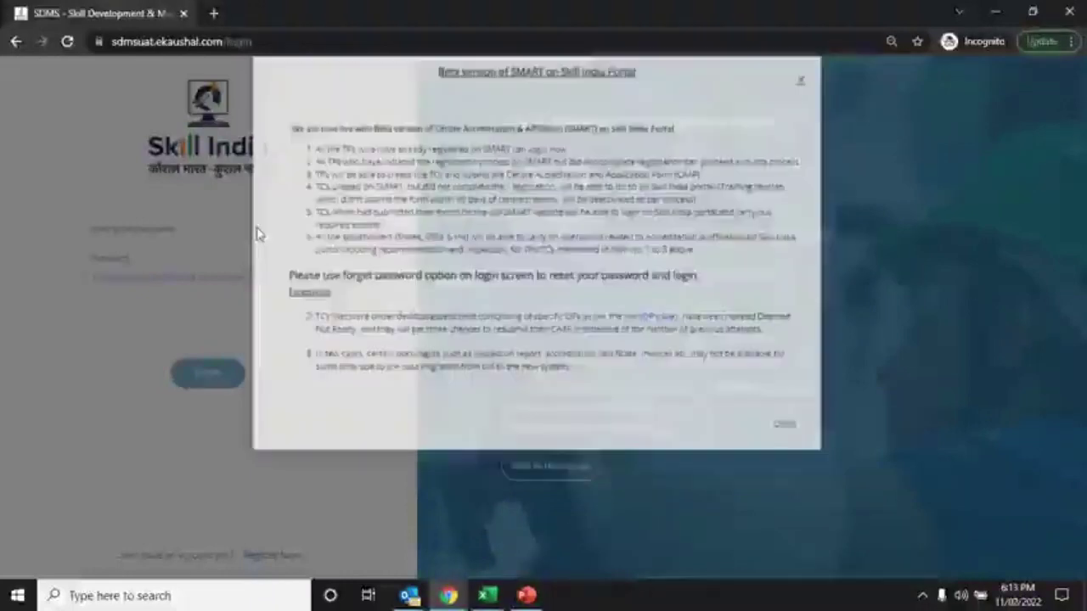
click(207, 228)
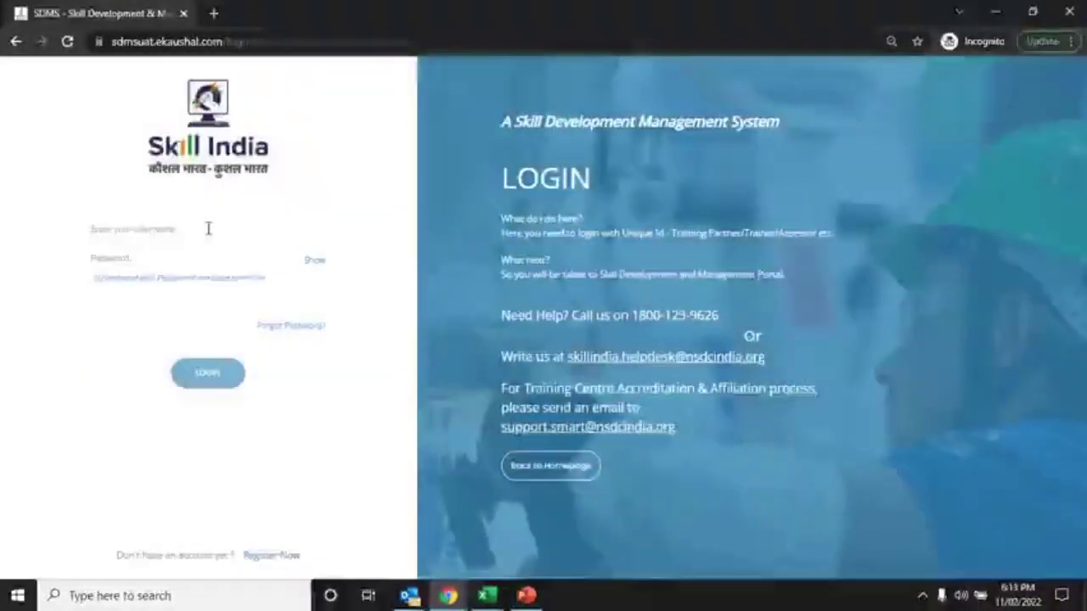
text(TC158141)
key(Tab)
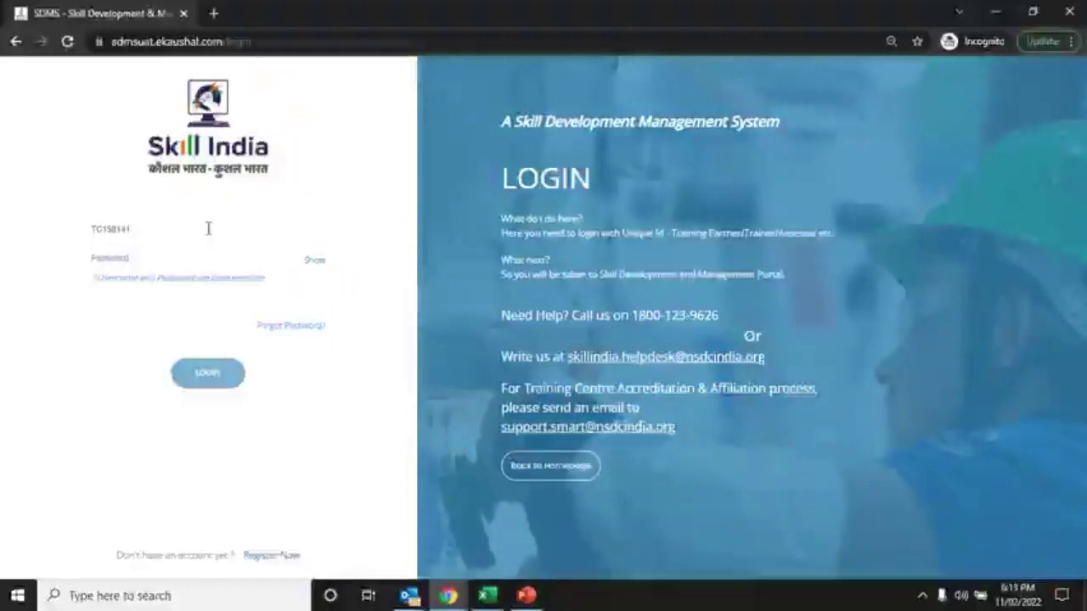
text(H****)
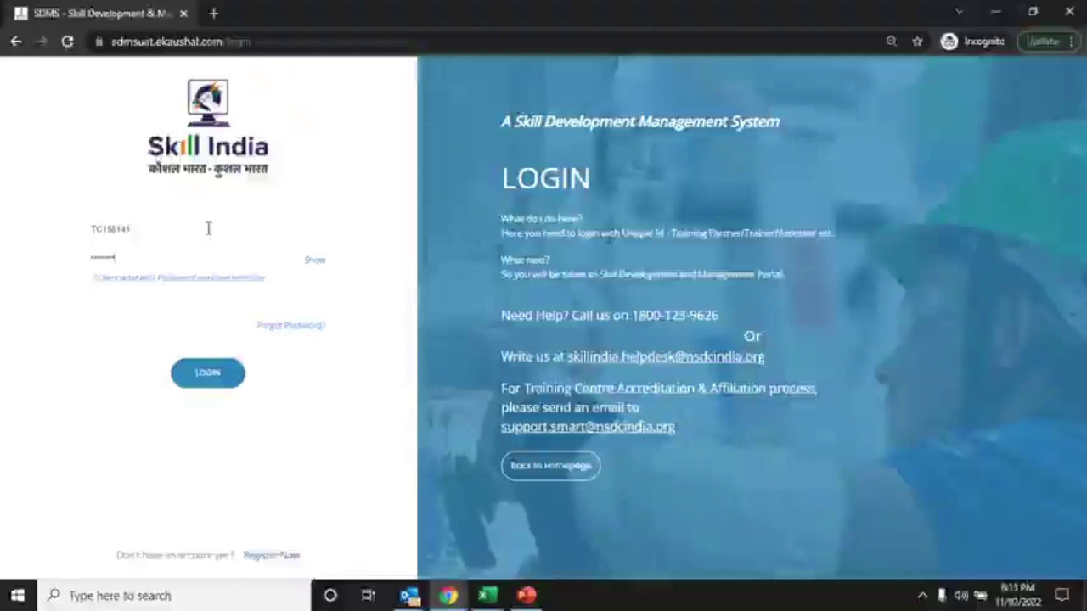
click(208, 373)
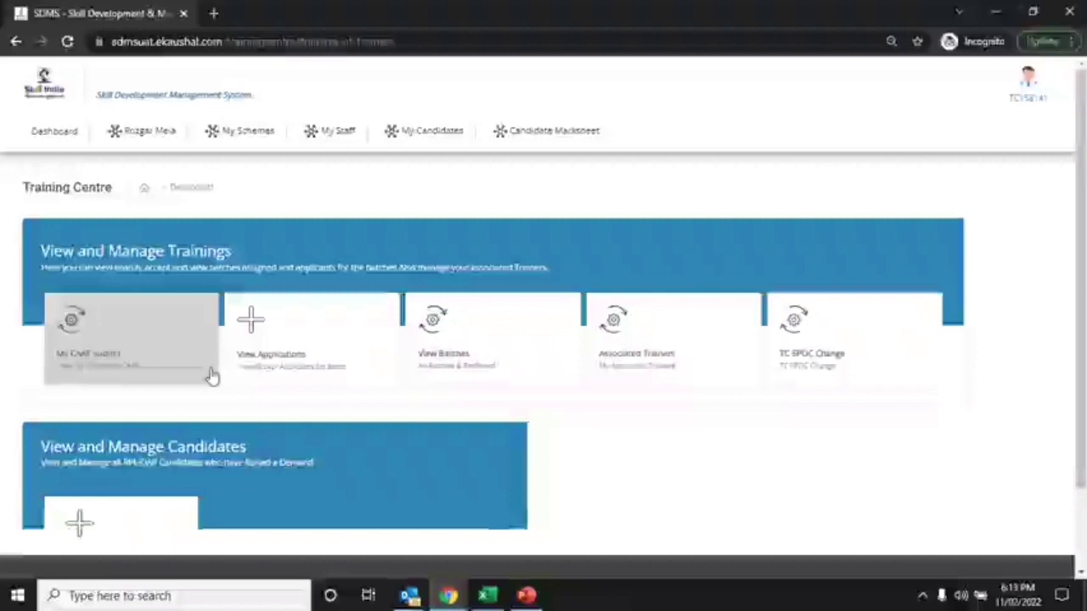
Open My CAAF and bring up the Actions menu for the Phlebotomist job role
click(156, 365)
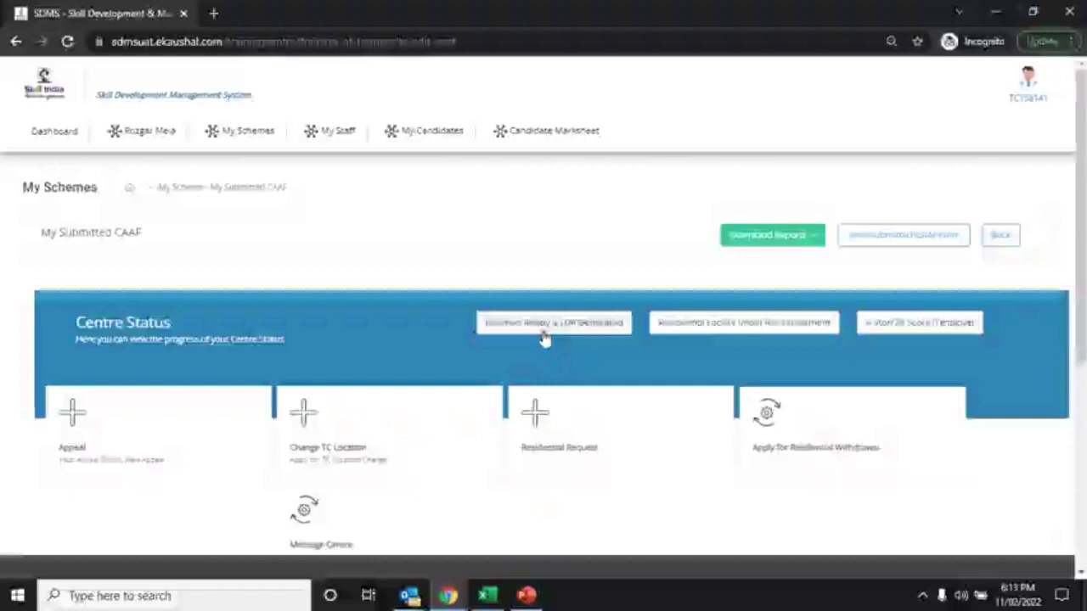
scroll(544, 338, down, 1)
scroll(544, 337, down, 1)
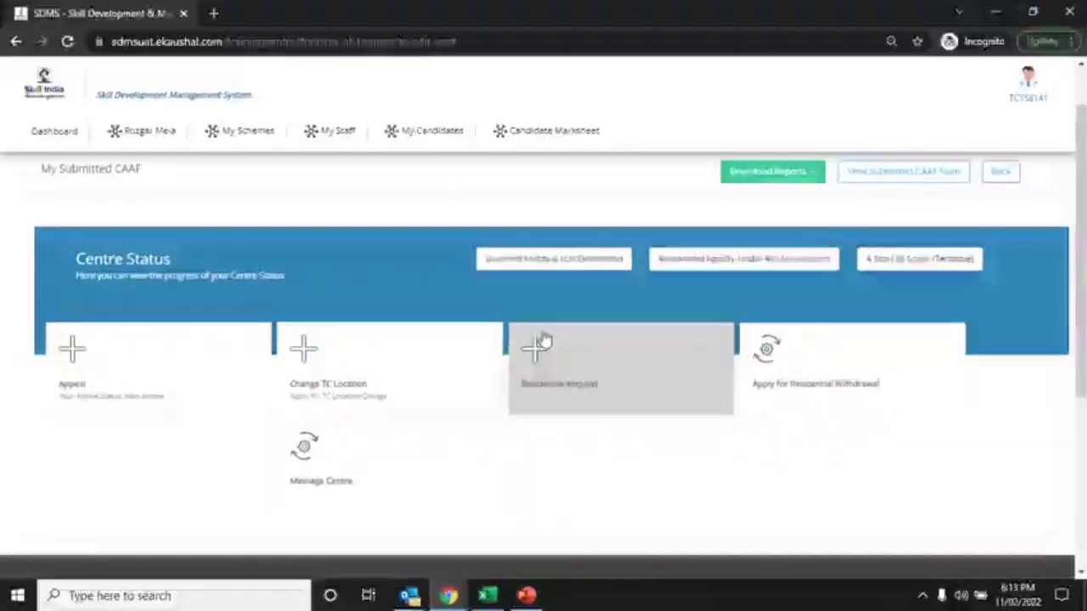
scroll(544, 338, down, 4)
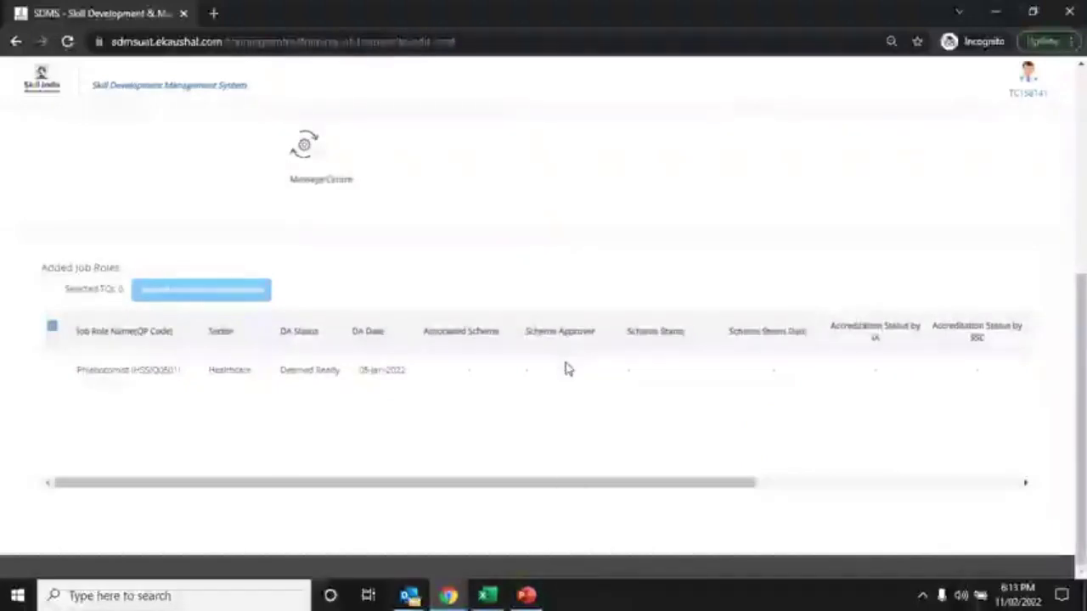
scroll(567, 369, right, 5)
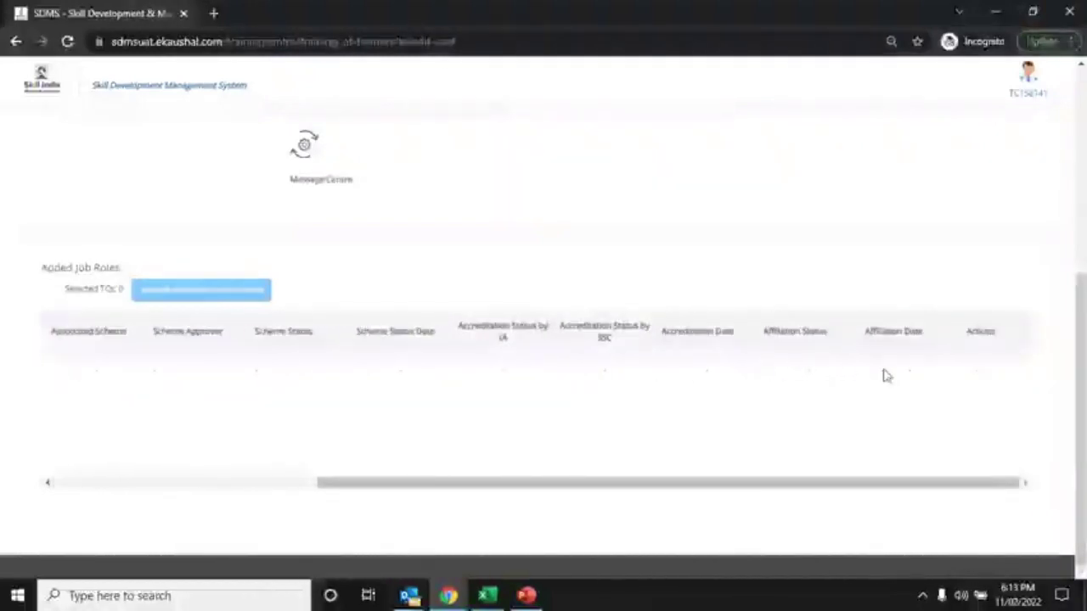
click(975, 373)
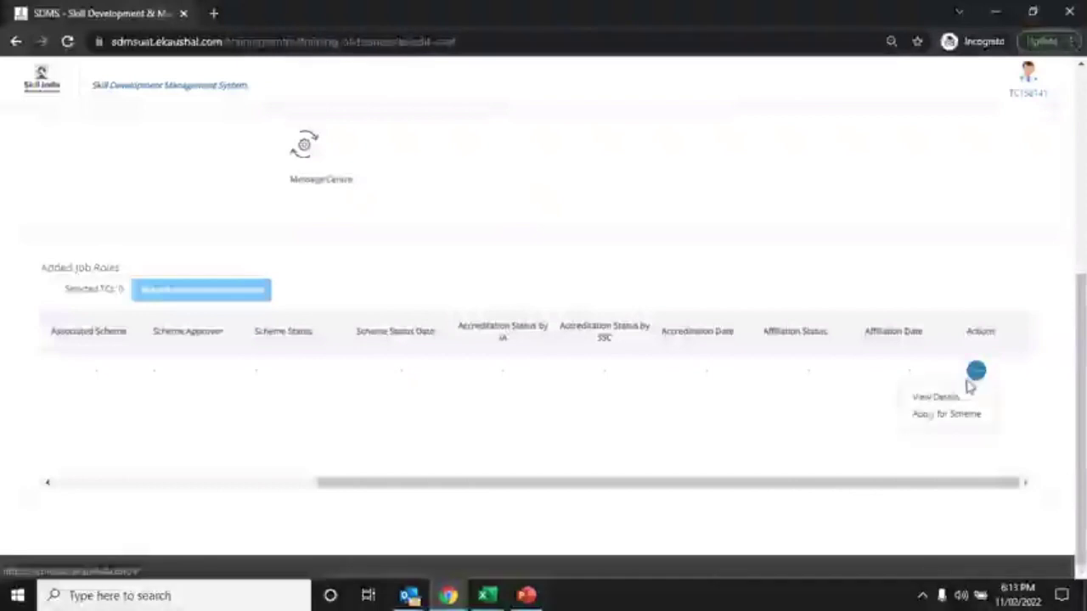
Apply the Phlebotomist job role for a scheme, selecting PMKVY CSSM
click(937, 416)
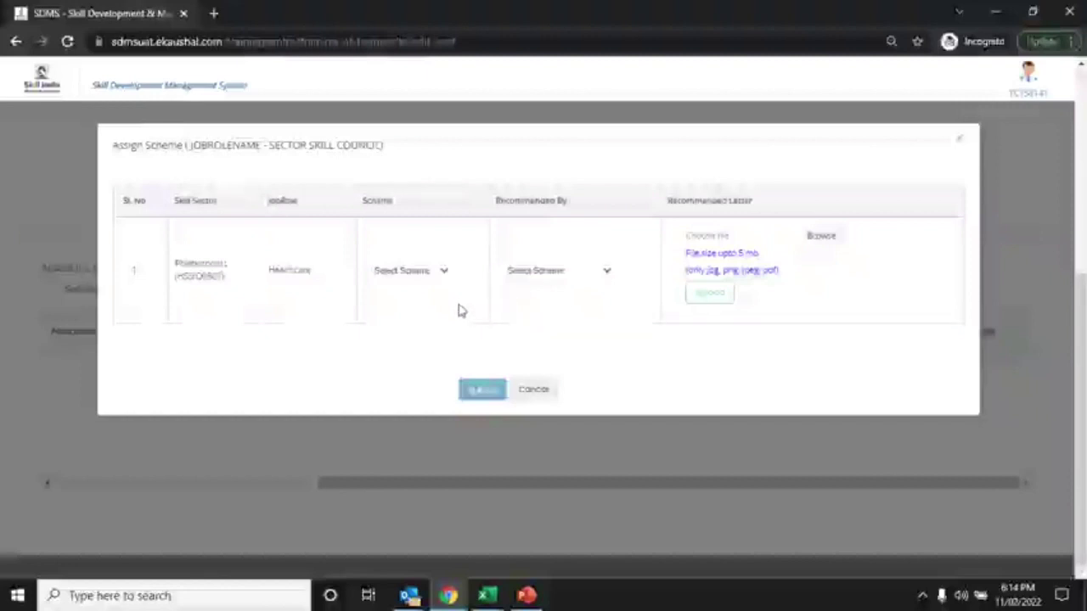
click(442, 273)
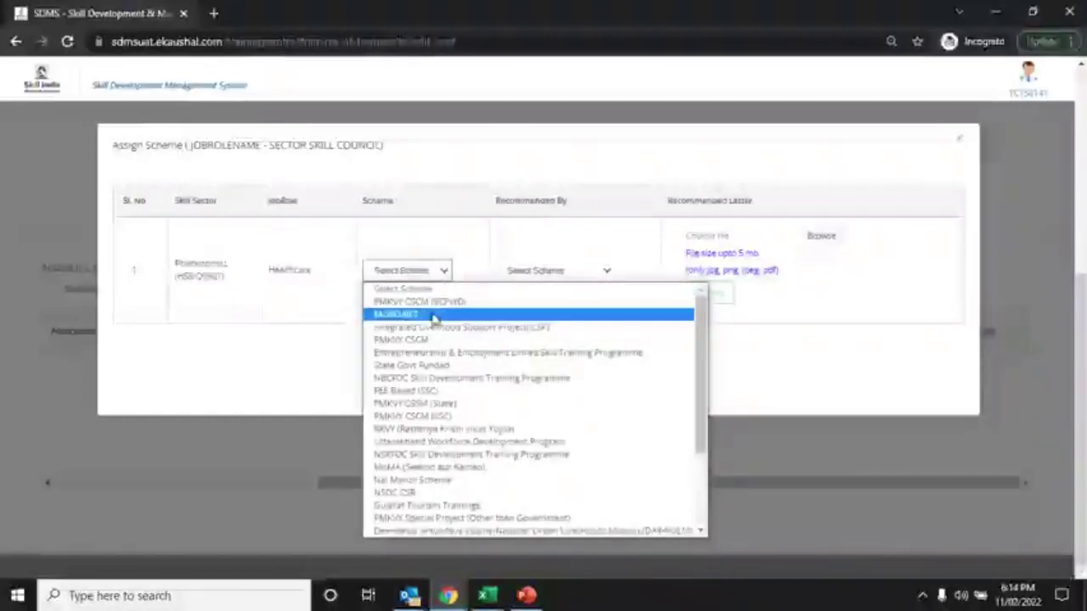
click(429, 404)
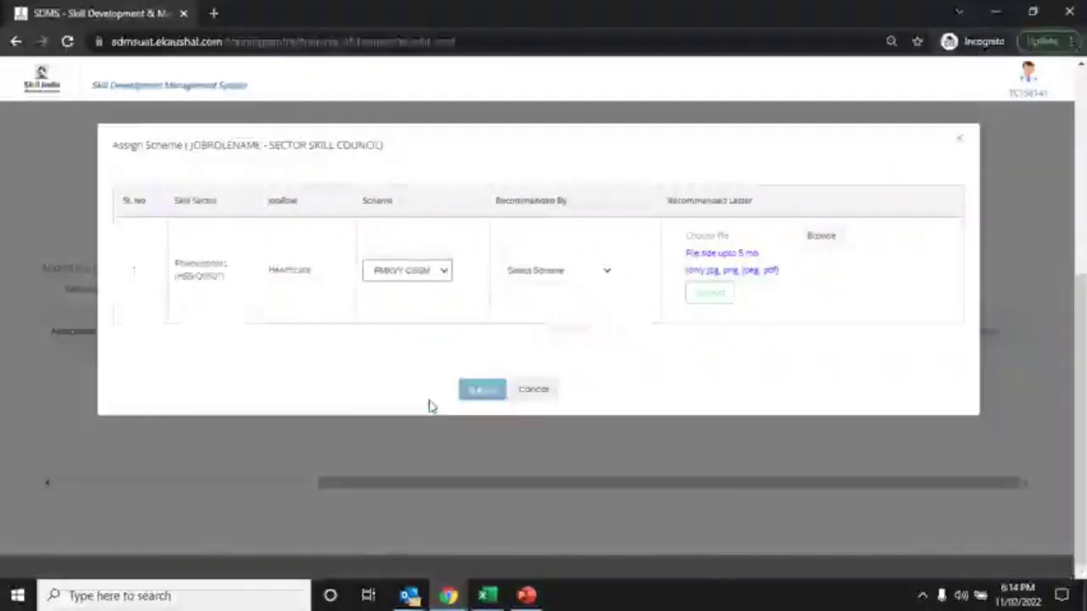
click(565, 274)
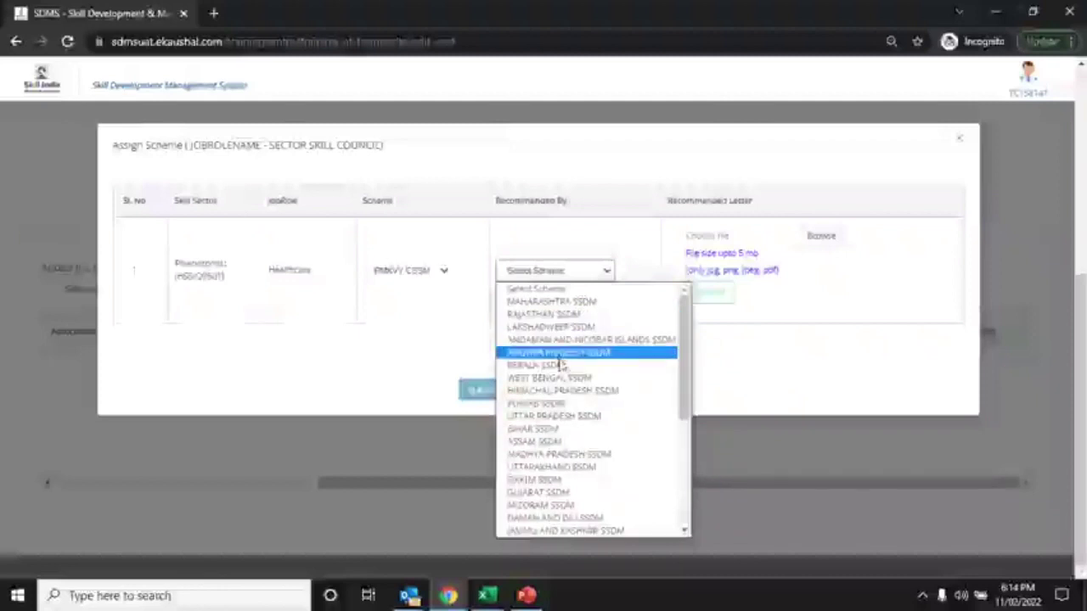
Set PUNJAB SSDM as recommender and upload 10.jpg as the recommendation letter
click(558, 403)
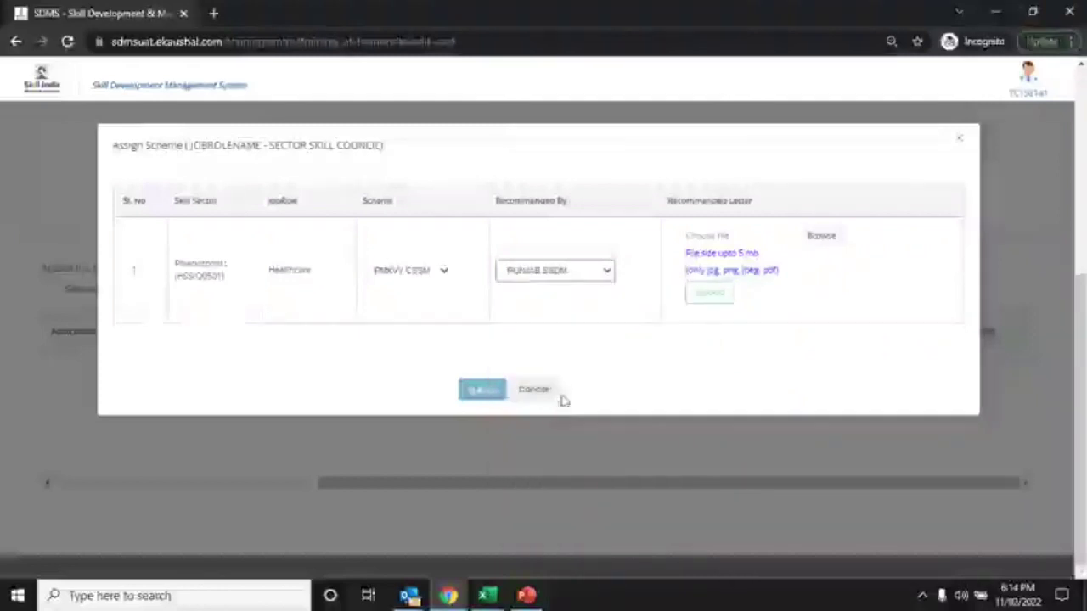
click(801, 243)
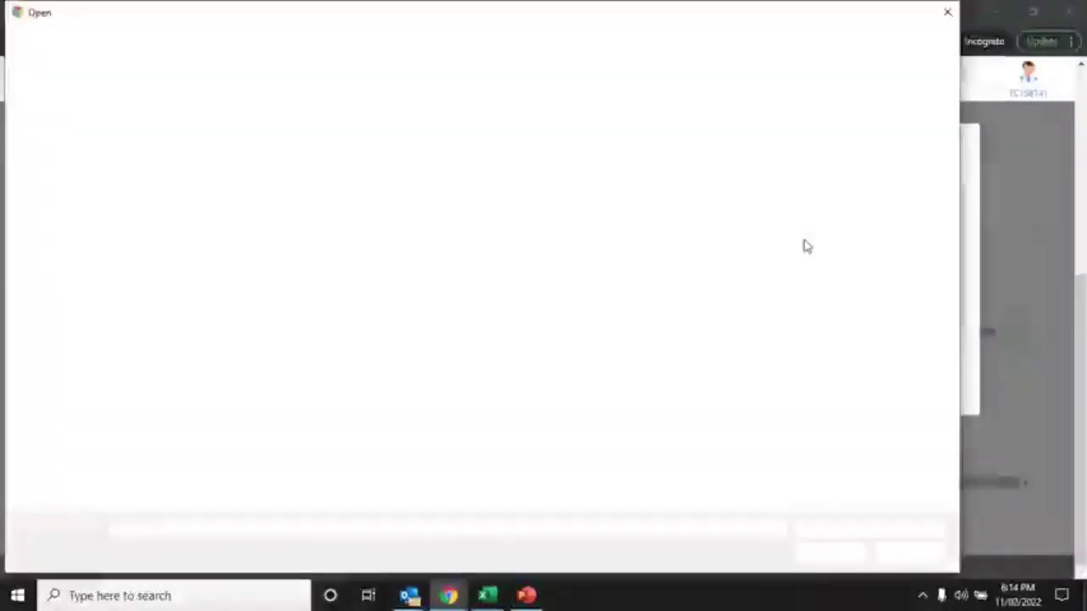
click(452, 140)
double_click(452, 142)
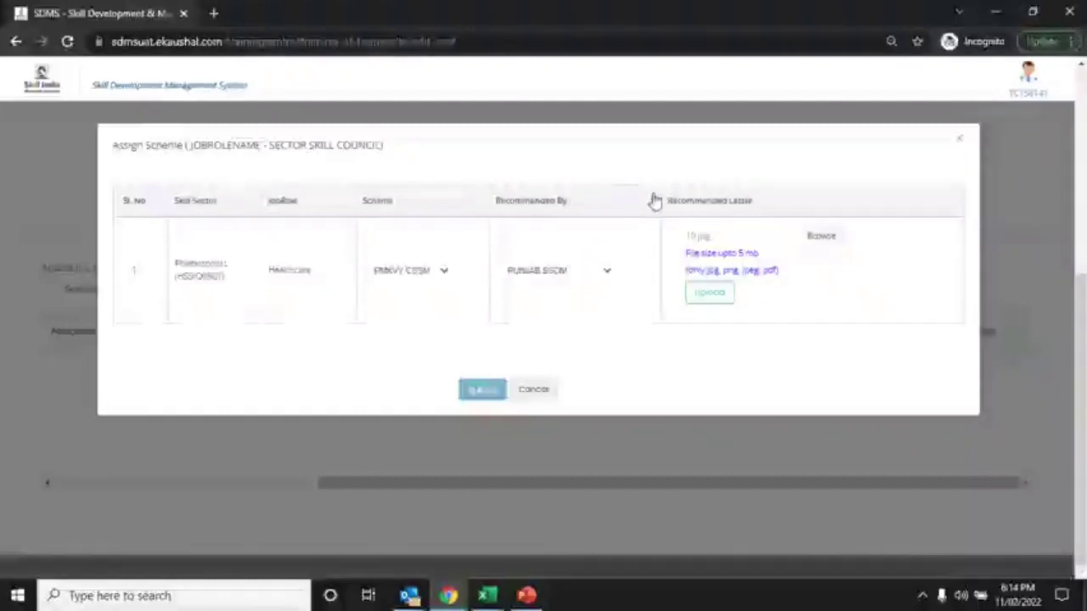
click(719, 294)
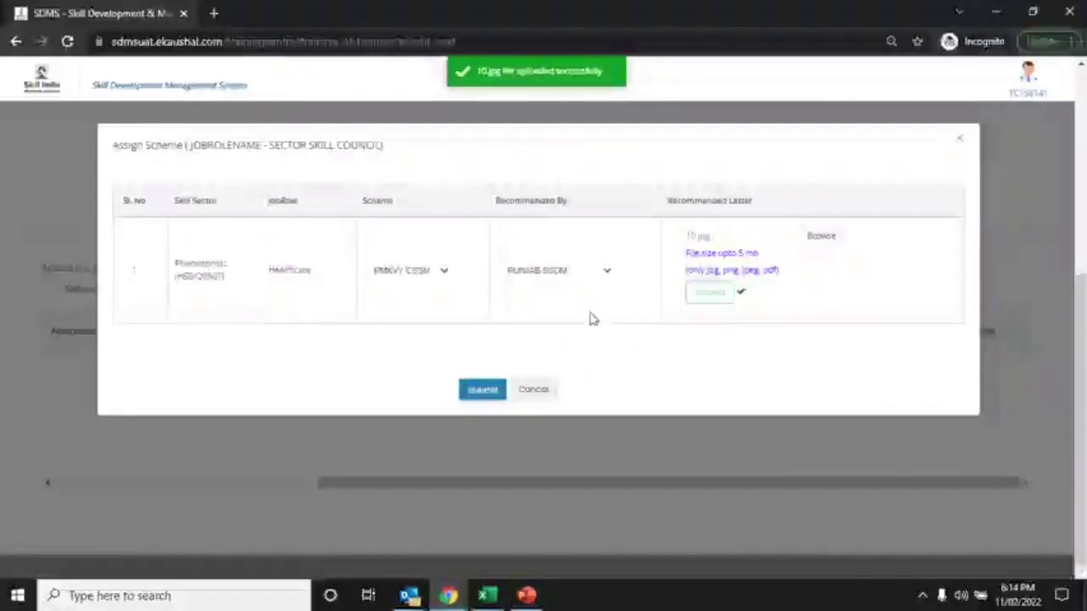
Submit the PMKVY CSSM scheme for approval, confirming Yes and acknowledging the success message
click(482, 391)
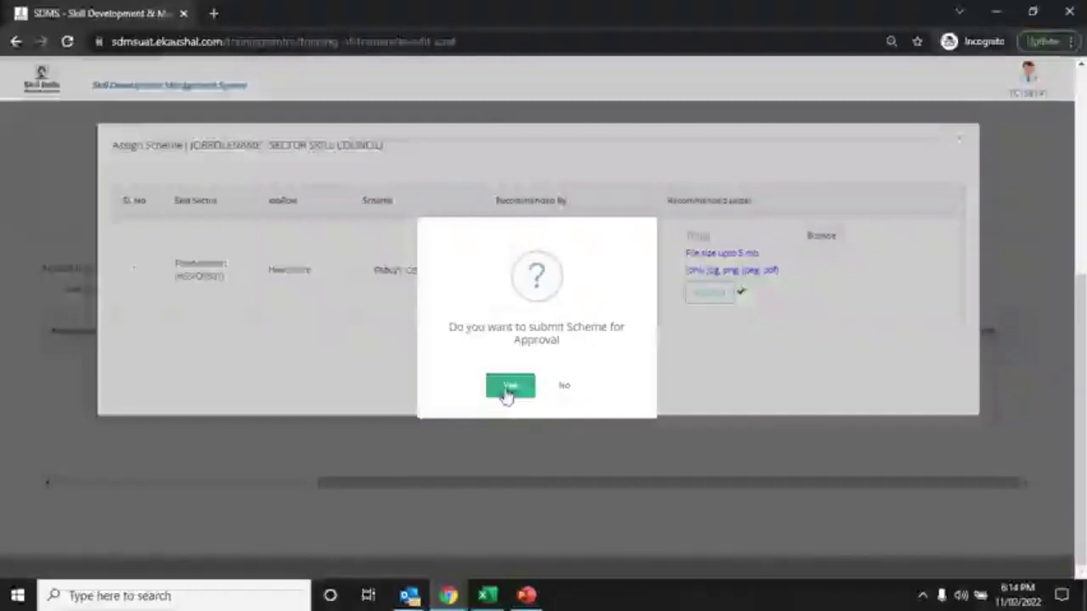
click(506, 389)
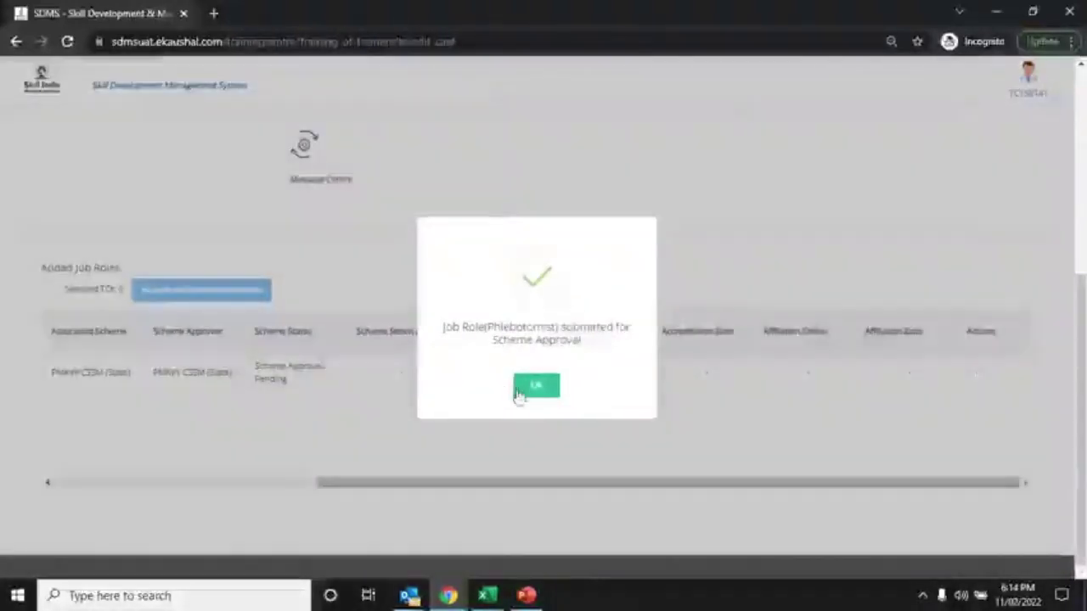
click(528, 391)
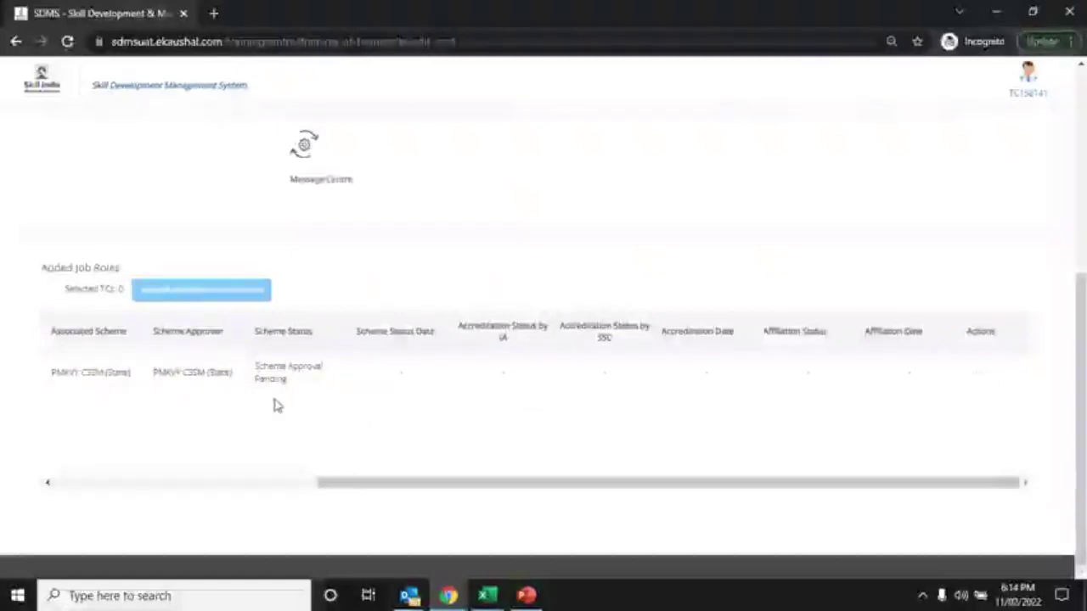
scroll(258, 408, left, 5)
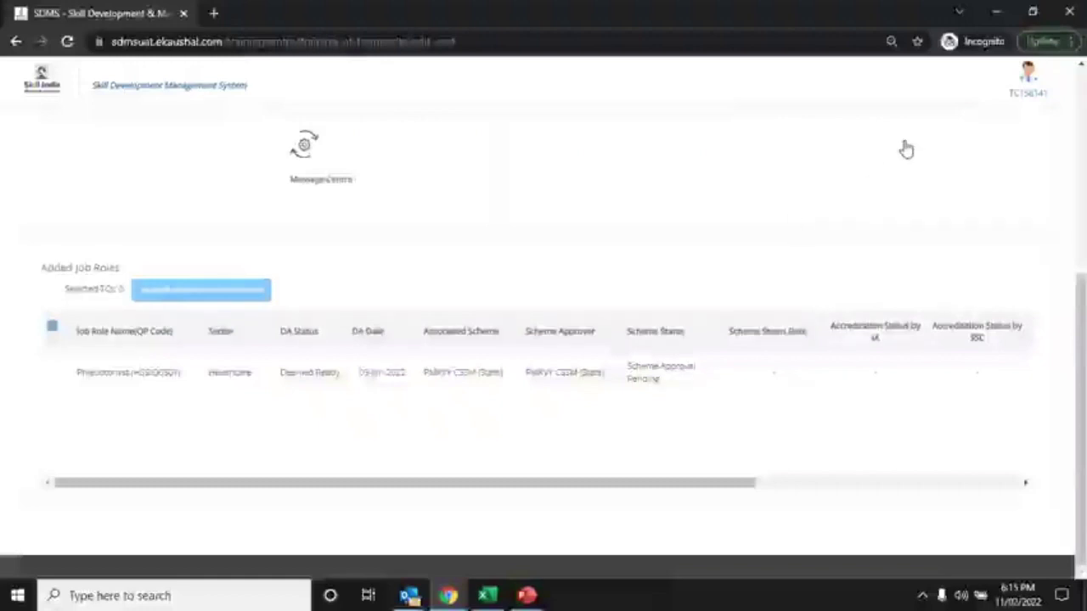
Log out, then sign in with another training centre's username and password
click(1033, 78)
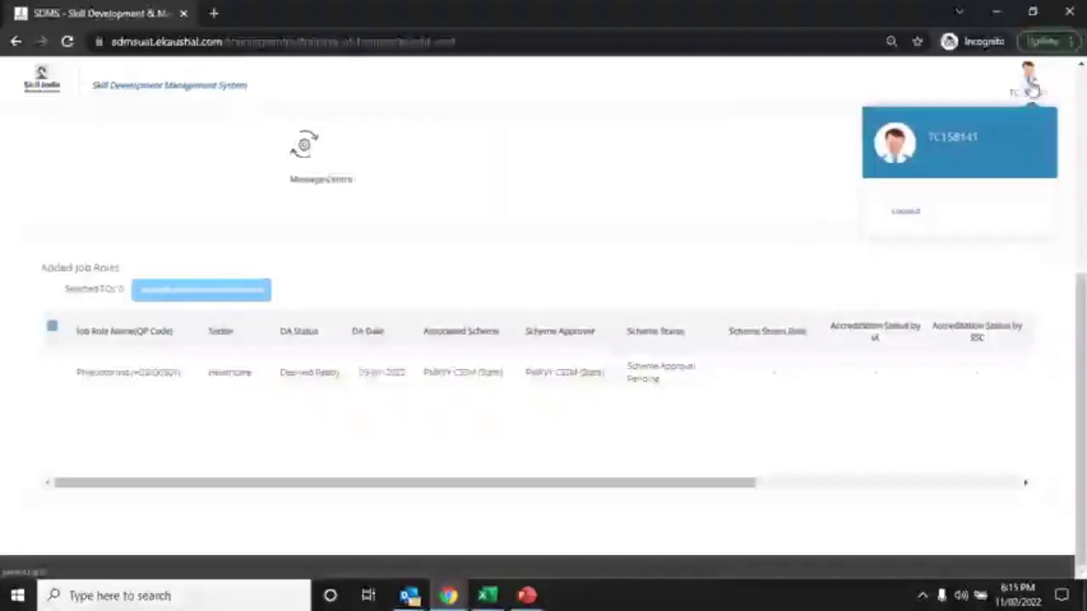
click(904, 212)
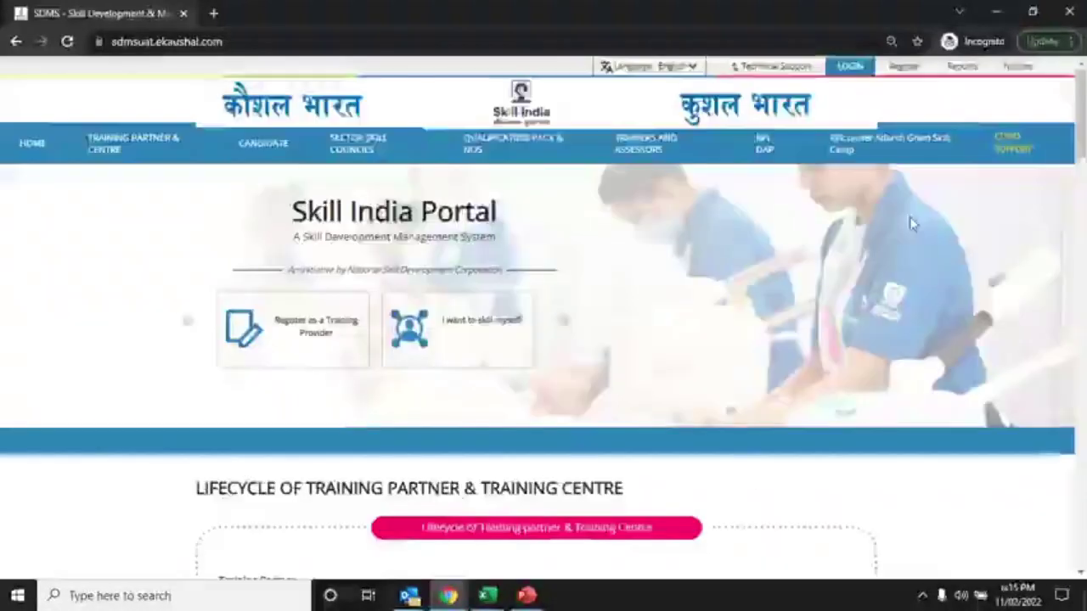
click(857, 68)
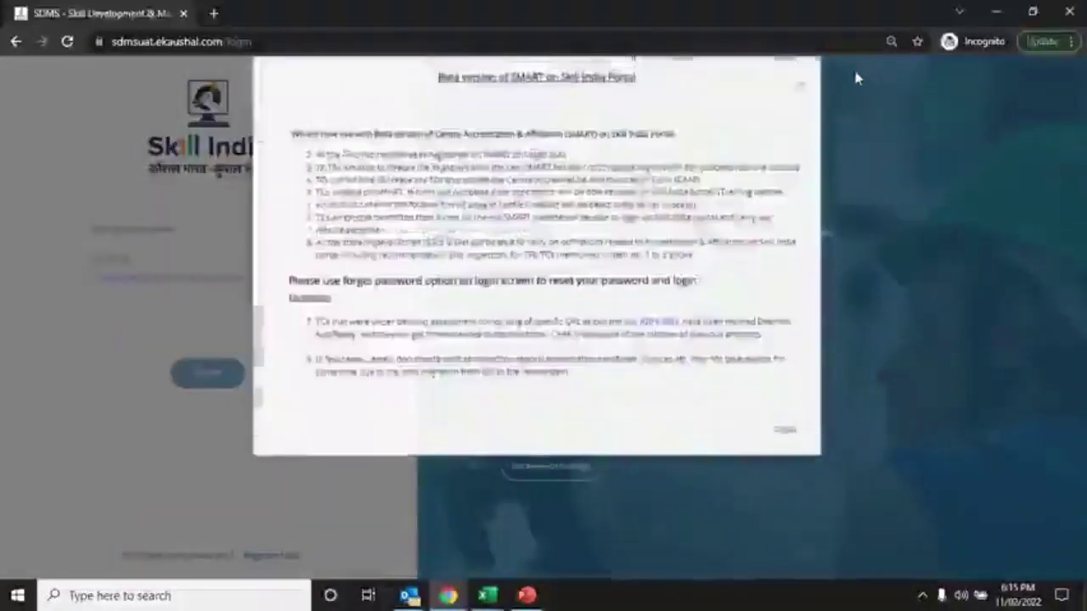
click(777, 446)
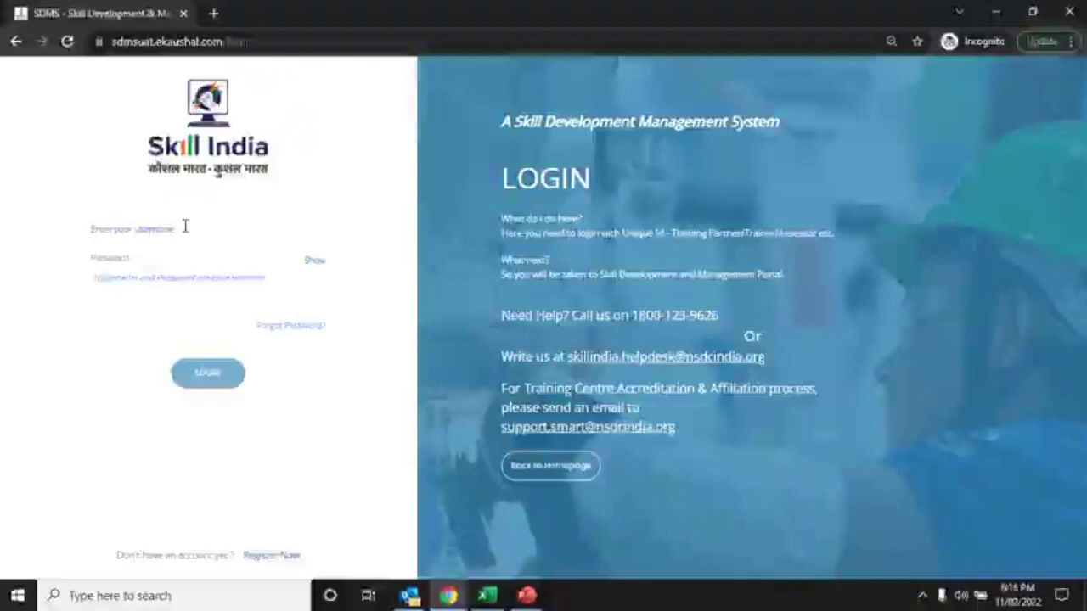
click(185, 226)
text(T)
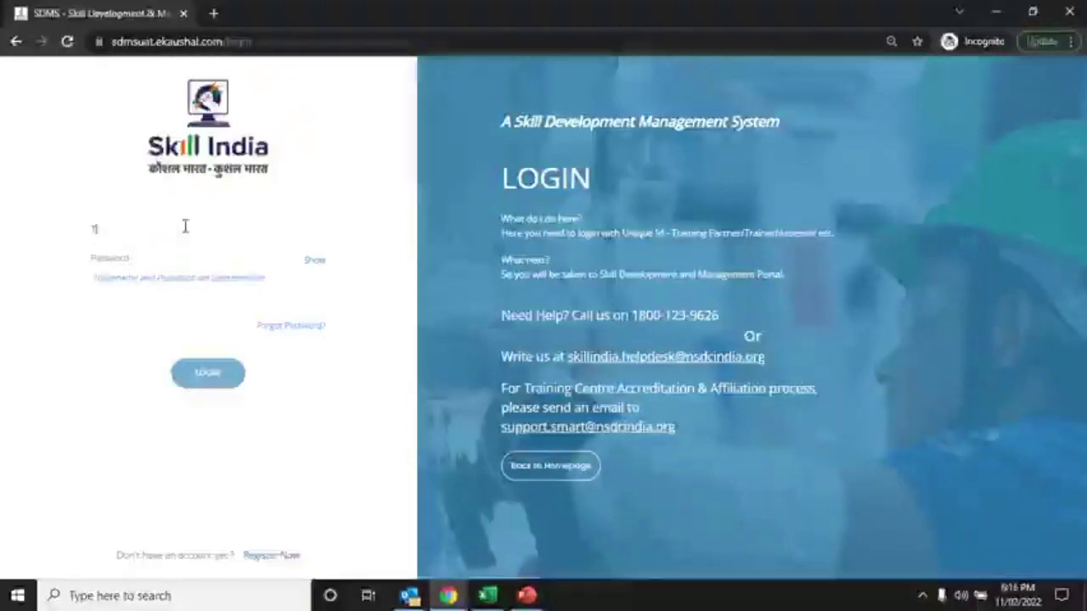
text(C158016)
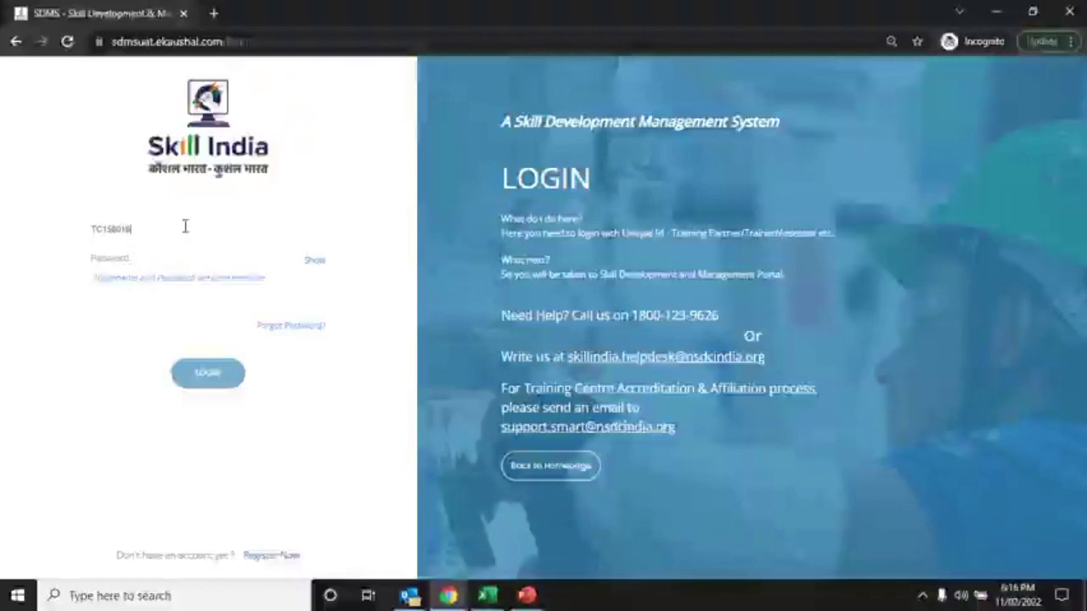
text(*)
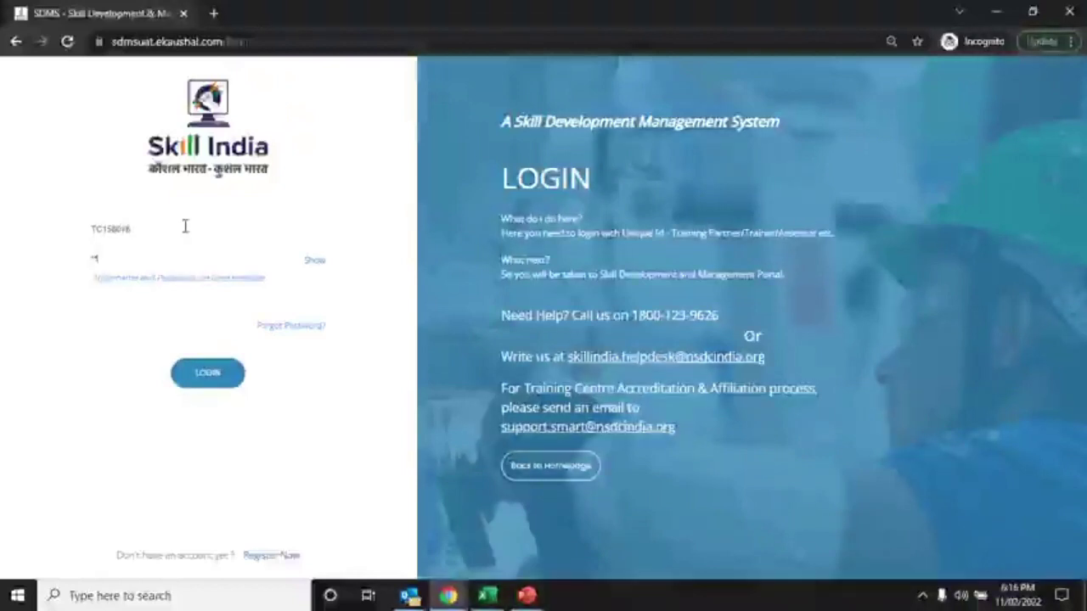
click(208, 375)
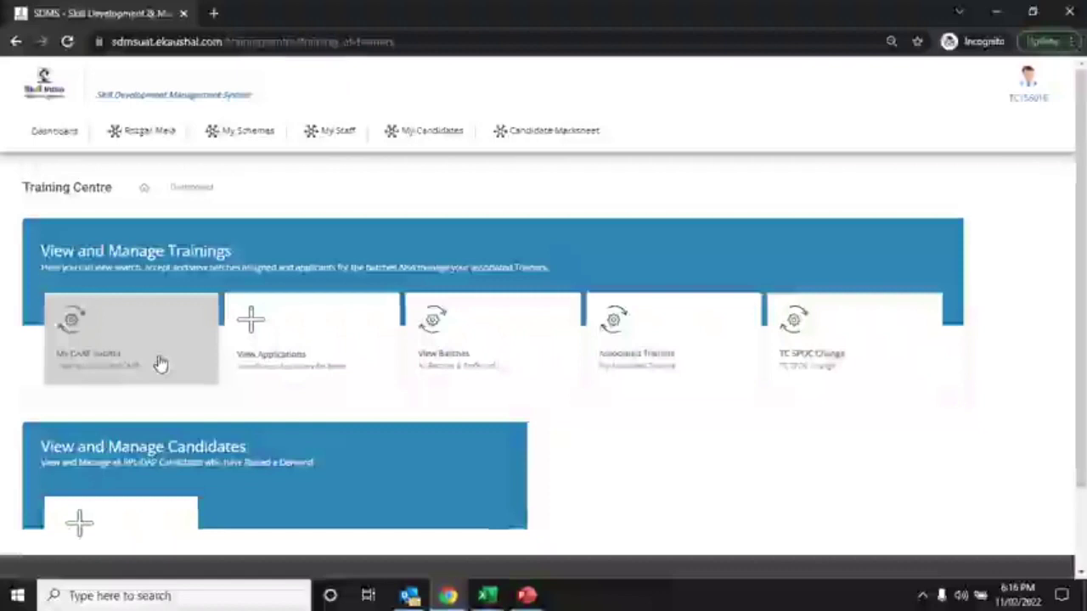
Review the five Telecom job roles approved under PMKVY CSSM (State) in My CAAF, then log out
click(160, 364)
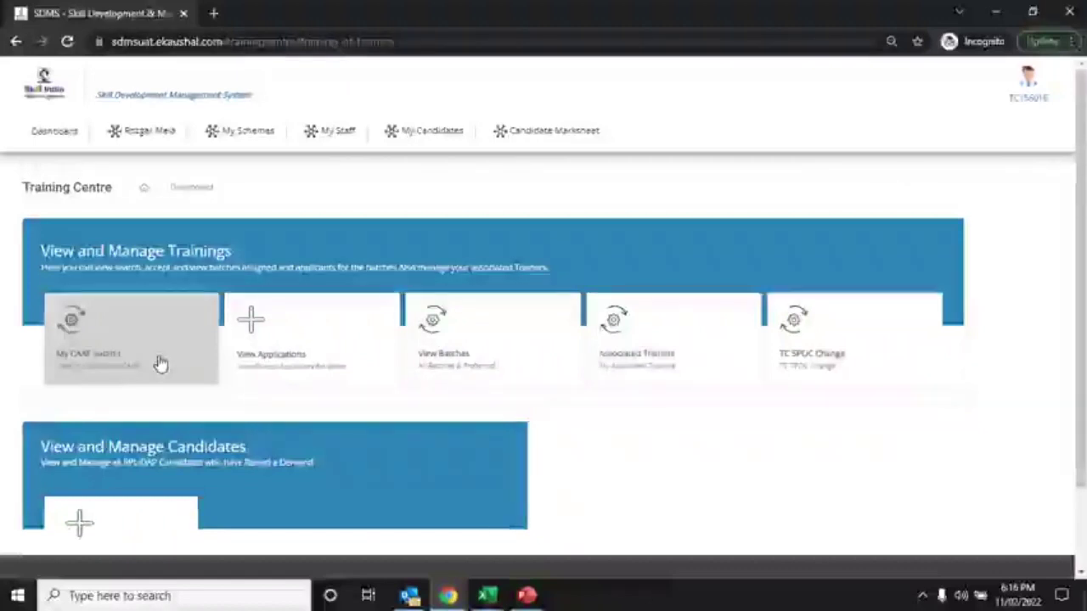
scroll(242, 386, down, 2)
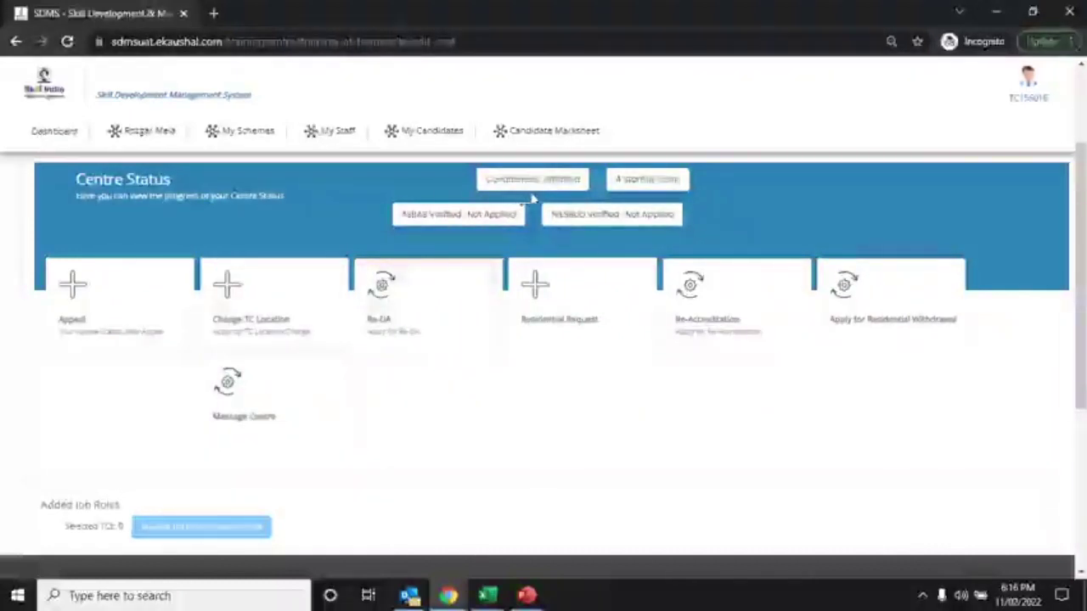
scroll(480, 347, down, 2)
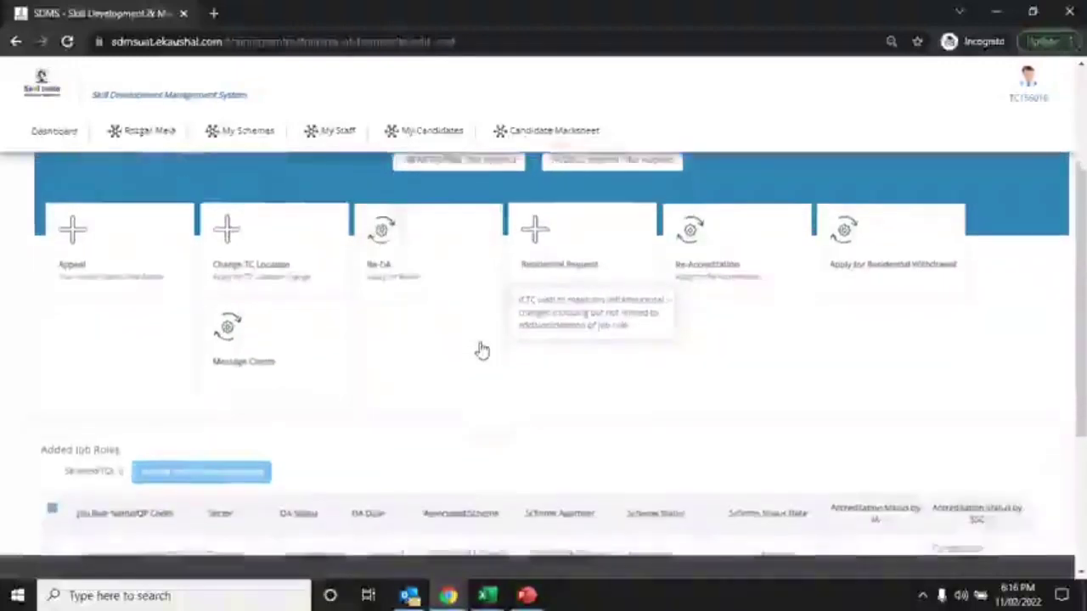
scroll(481, 347, down, 2)
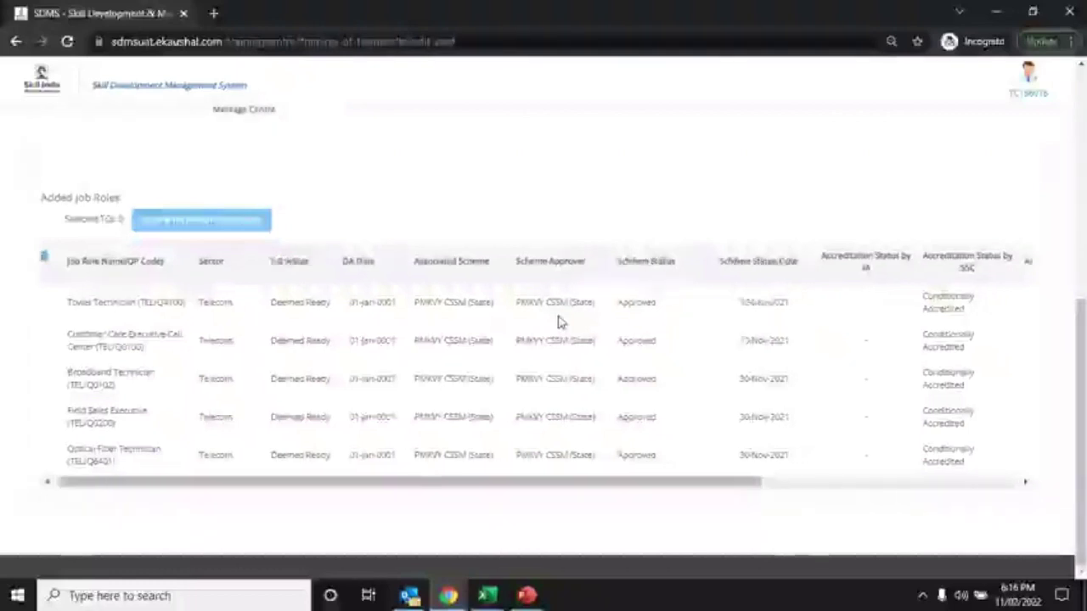
scroll(558, 321, right, 5)
scroll(558, 322, right, 5)
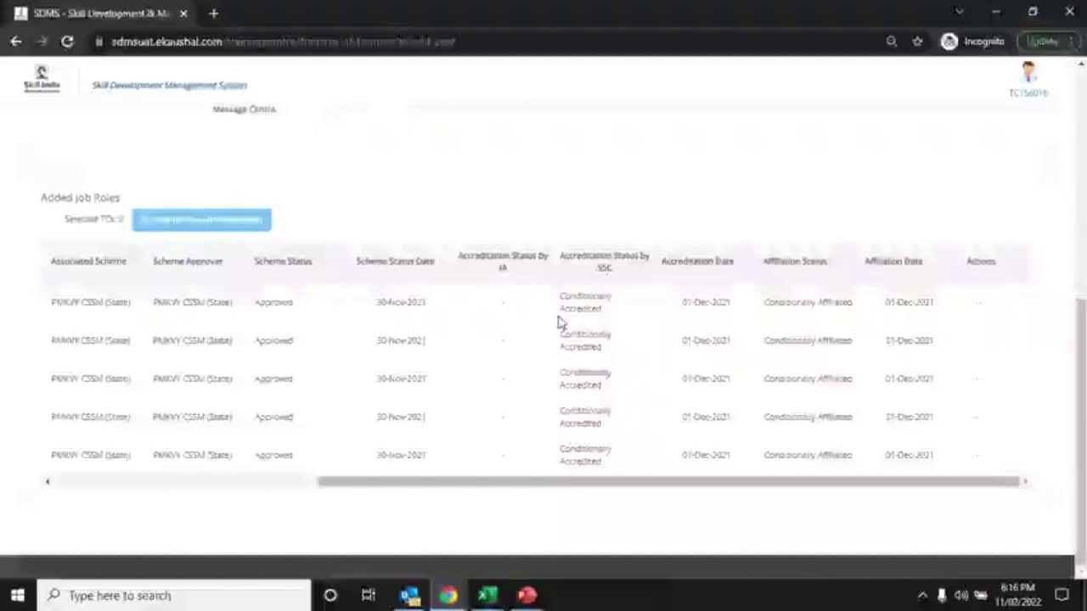
scroll(558, 321, left, 6)
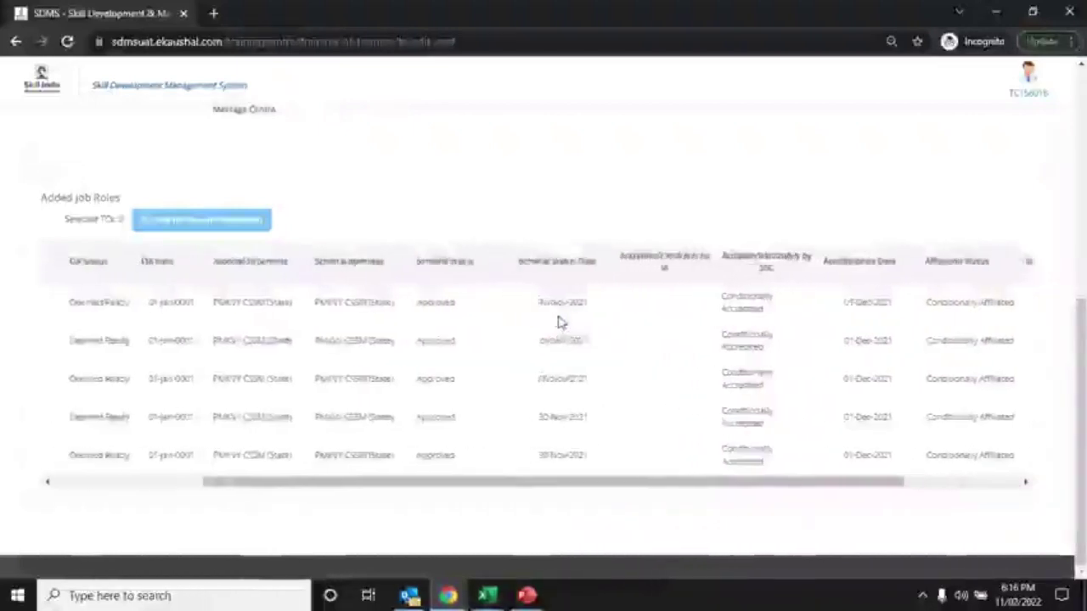
scroll(557, 322, left, 2)
scroll(557, 321, up, 5)
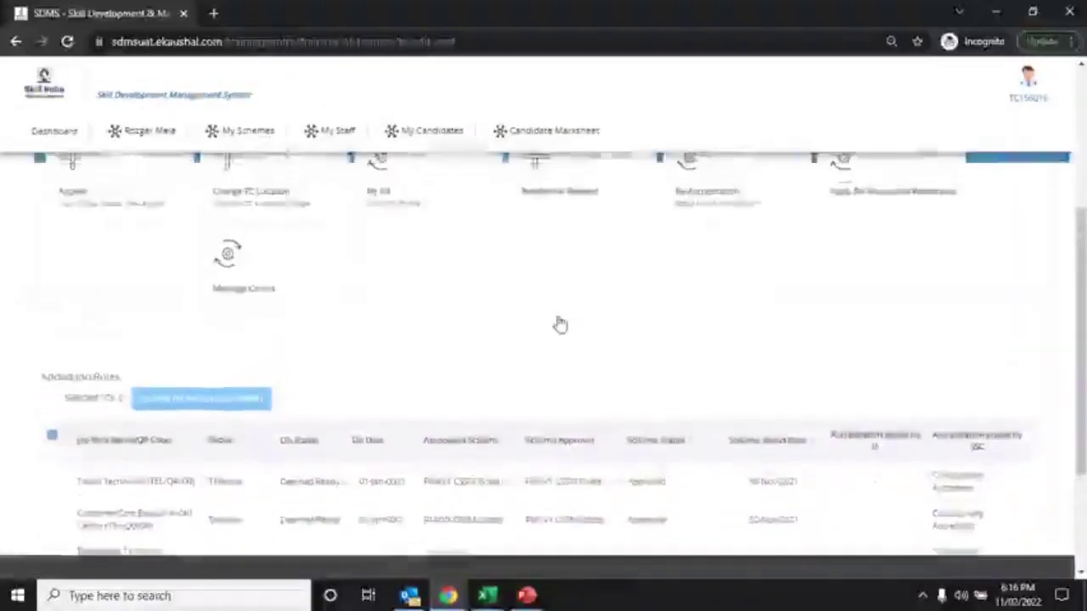
scroll(560, 322, up, 3)
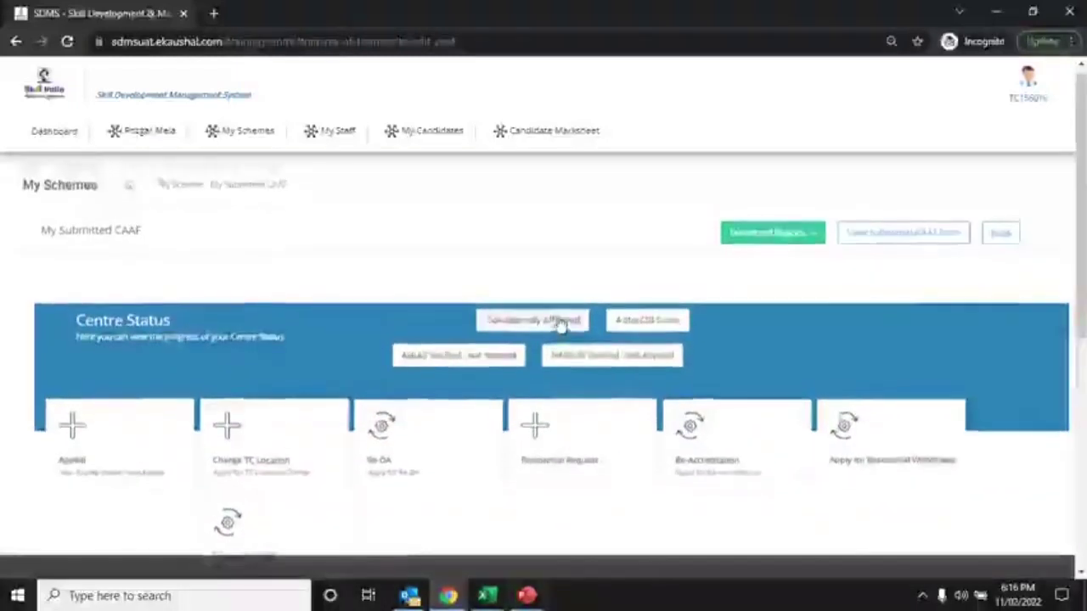
click(1023, 82)
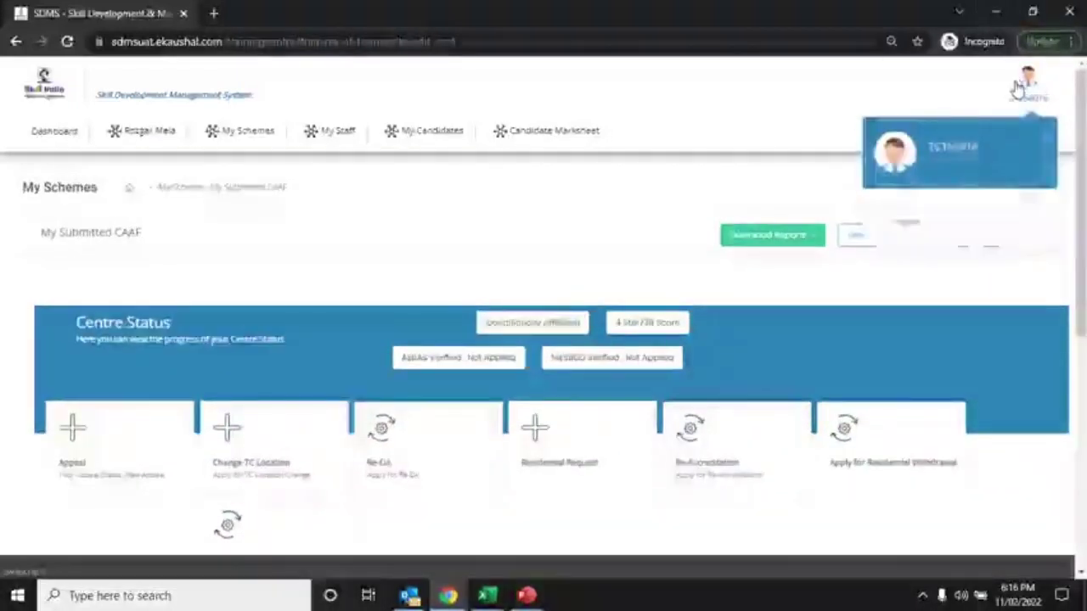
click(905, 230)
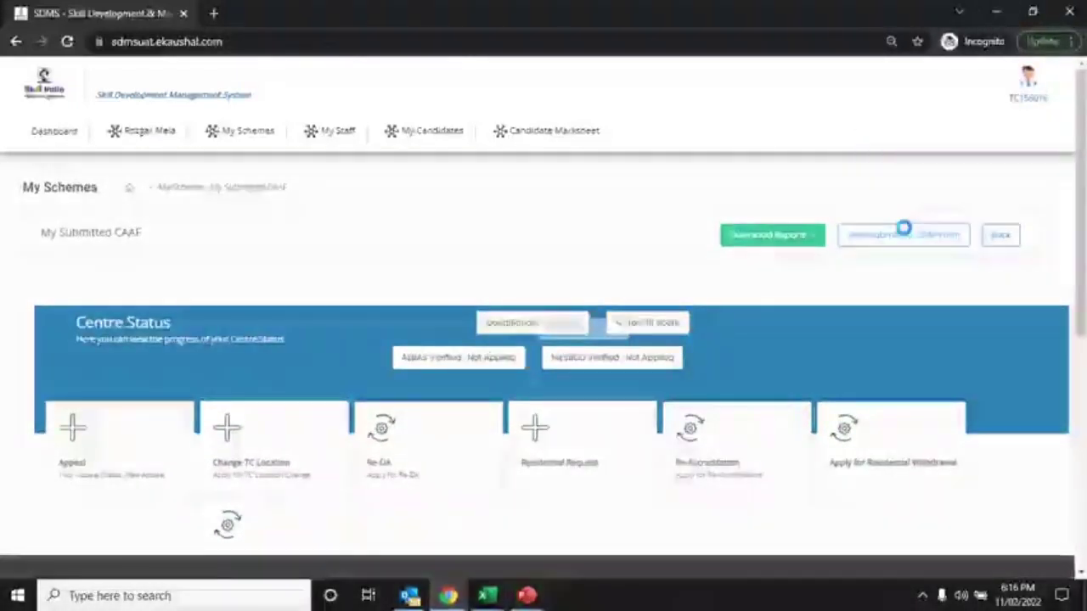